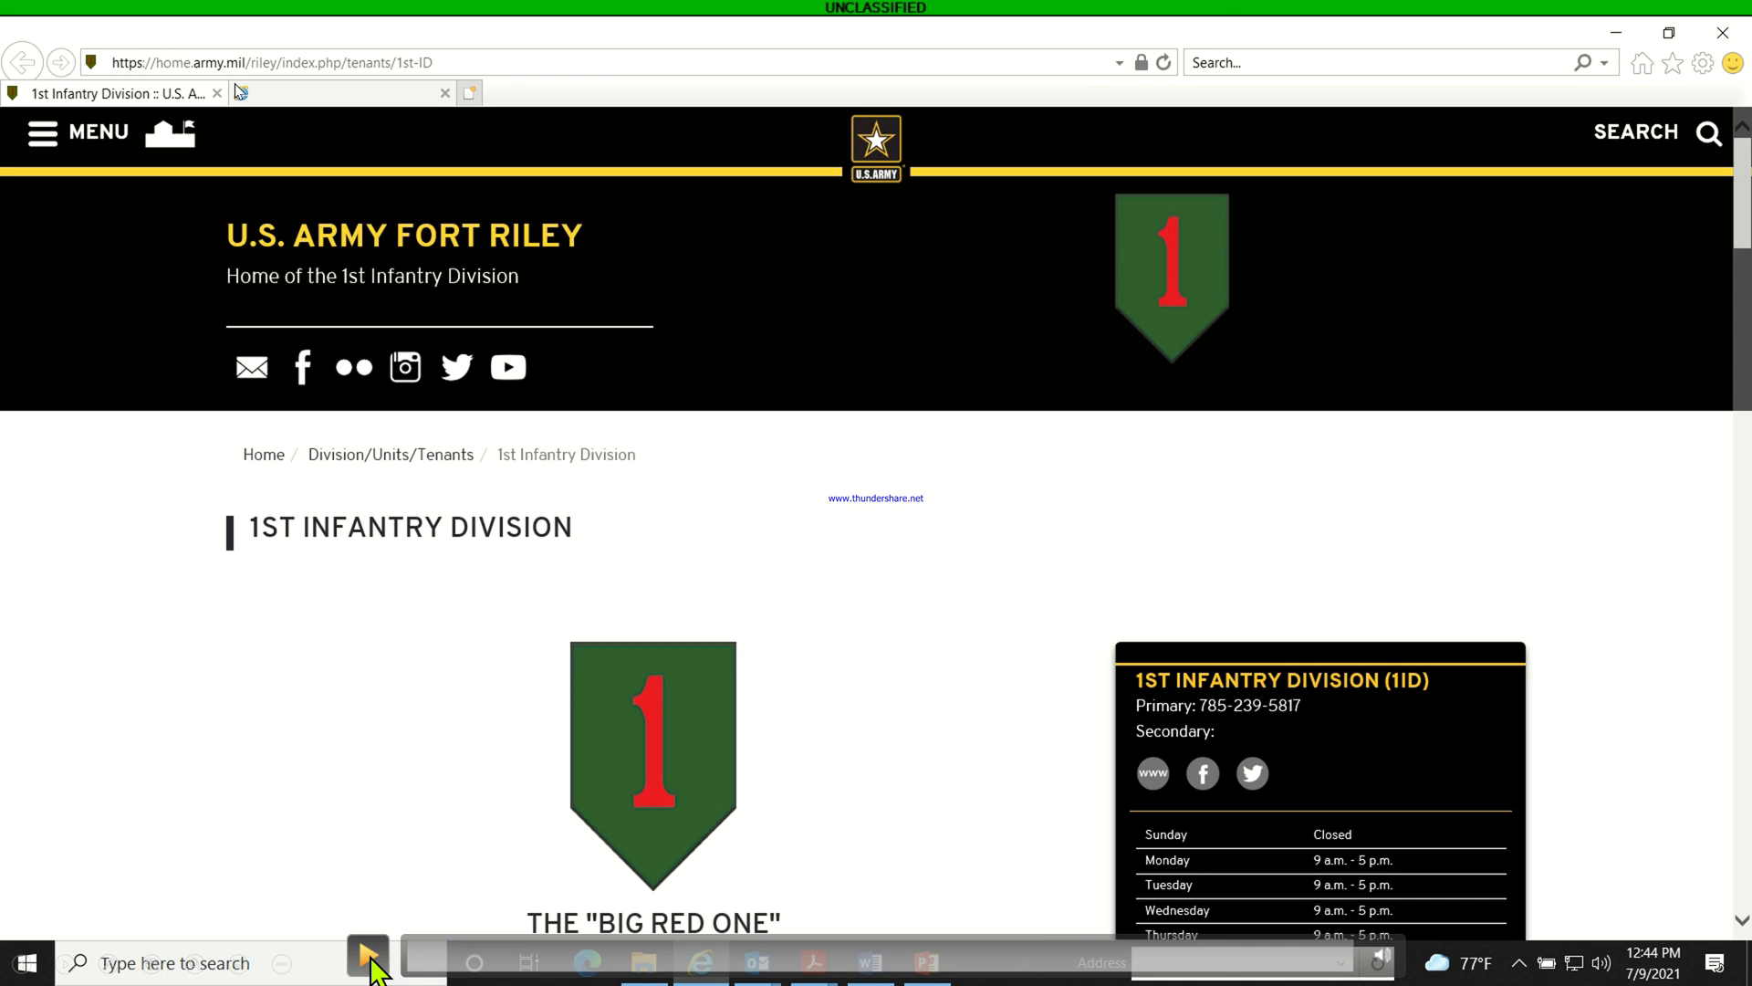
Open a new tab, showing the MSN start page, beside the Fort Riley 1st Infantry Division page.
left_click(370, 956)
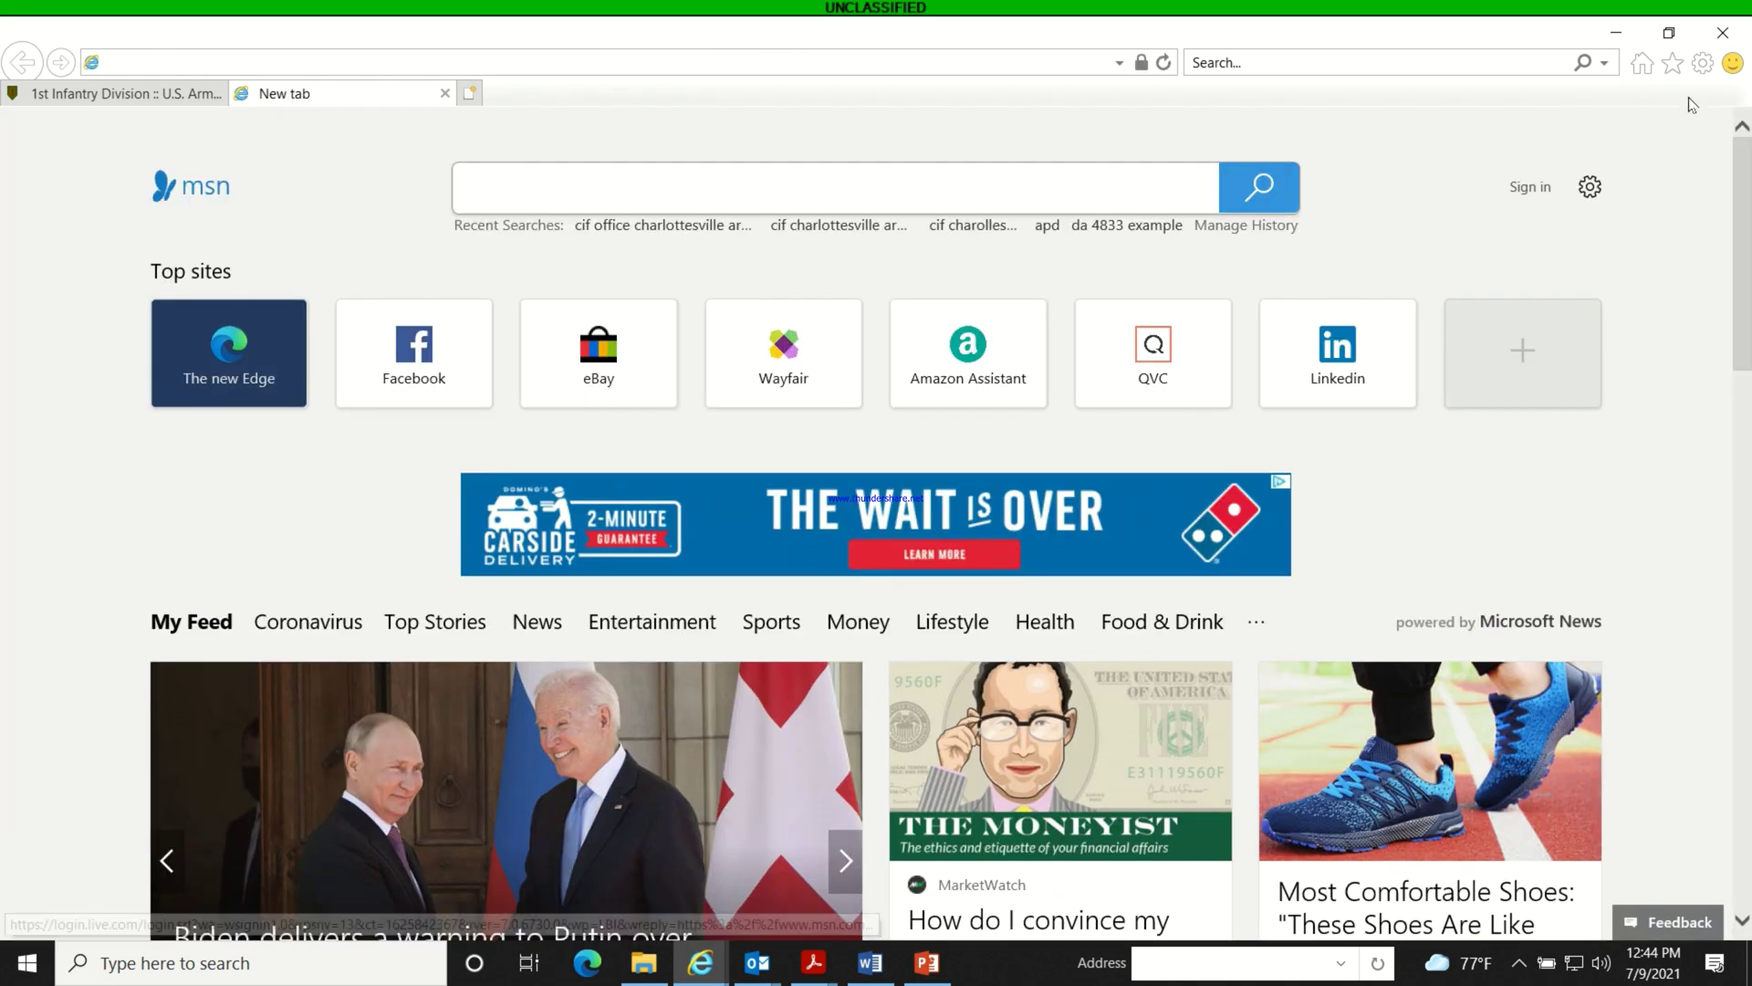
Go to the saved eFLIPL Index favorite and log on to eFLIPL.
left_click(1677, 69)
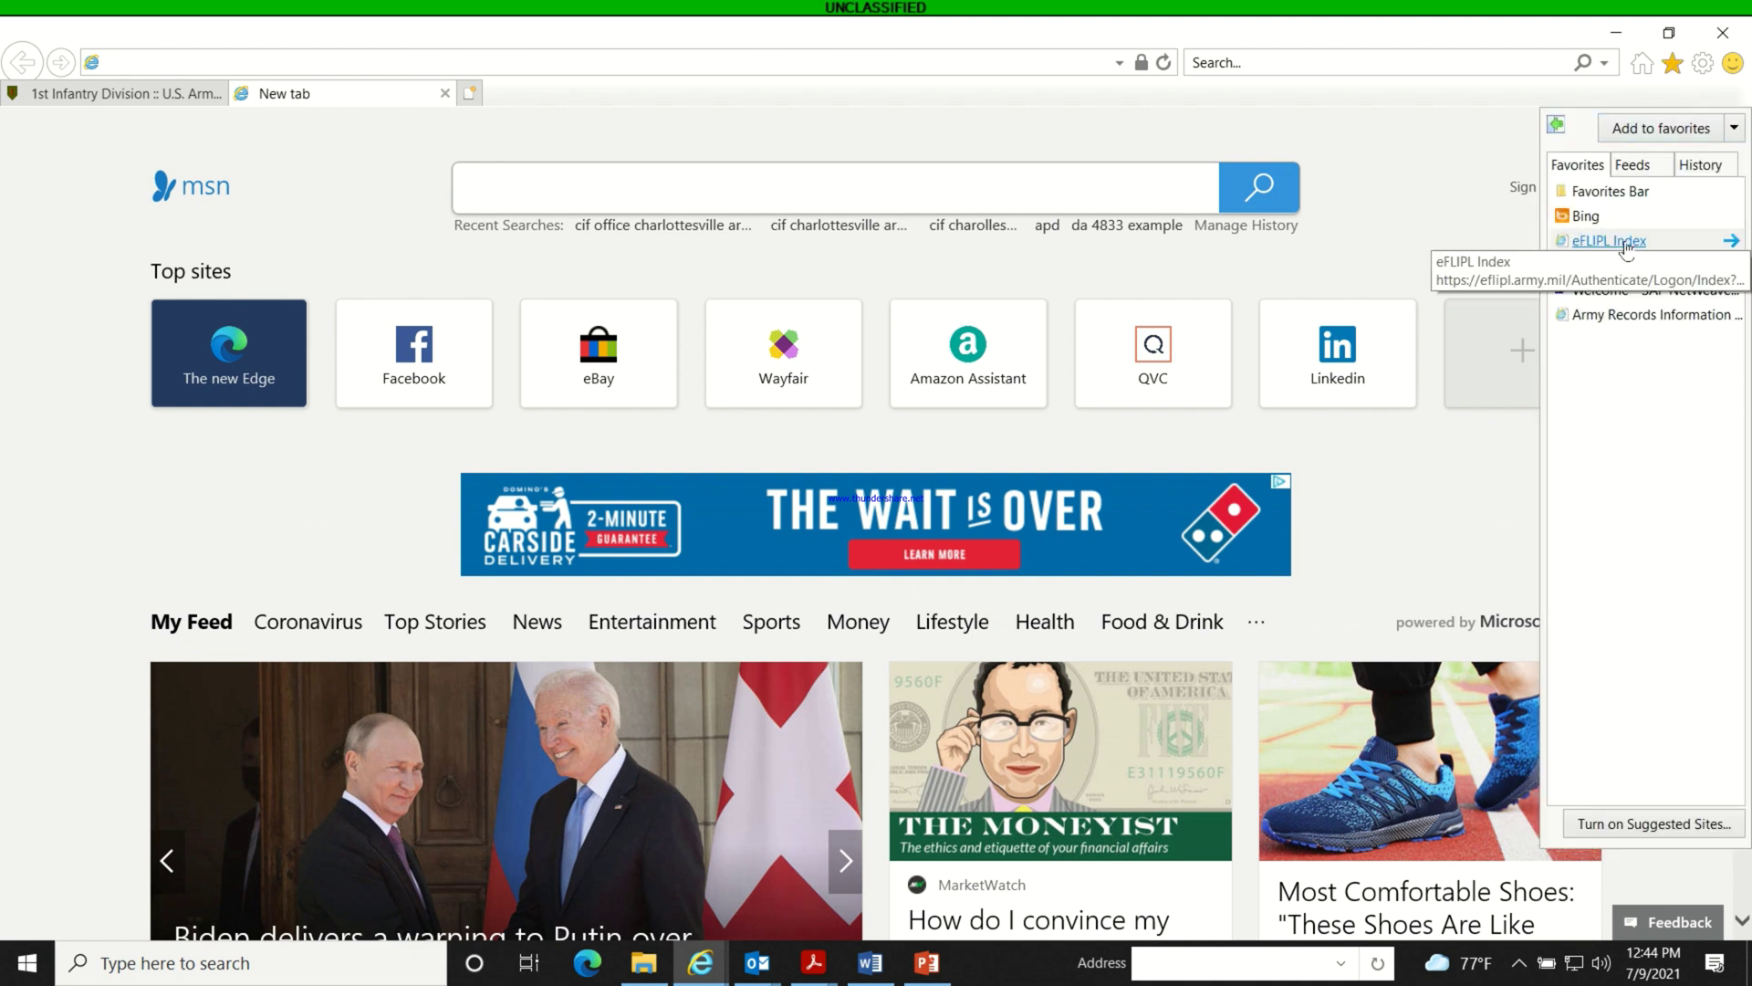
left_click(1626, 242)
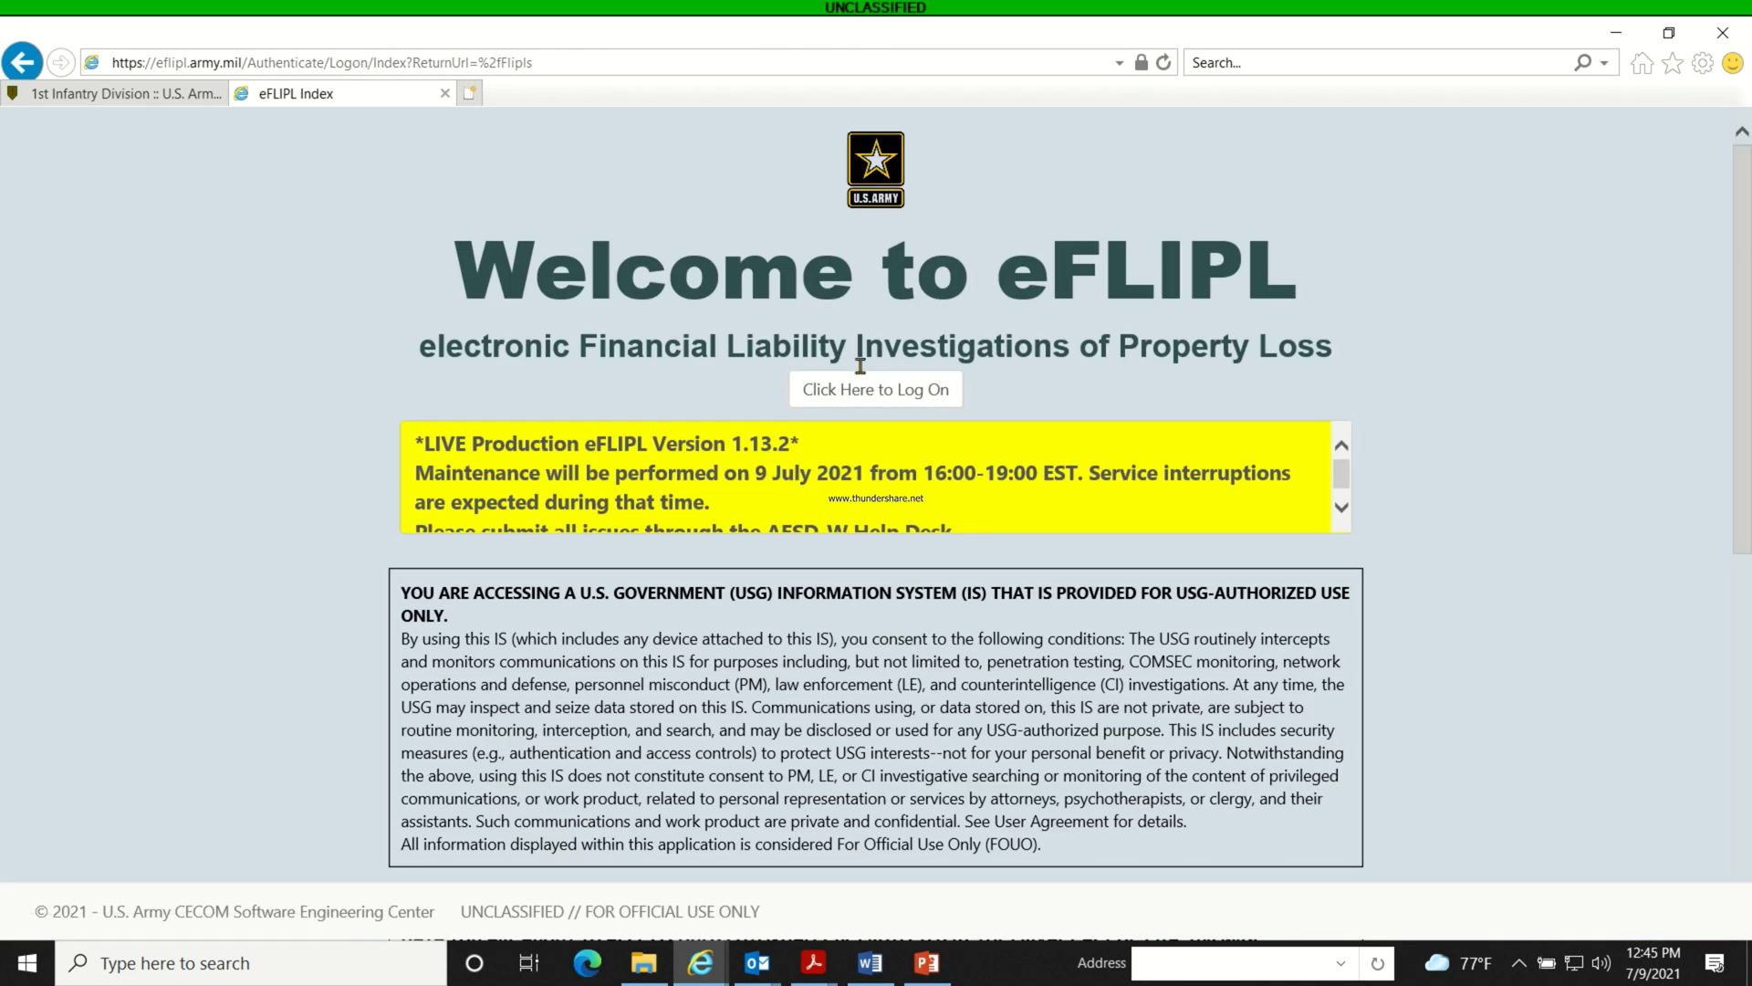
left_click(882, 394)
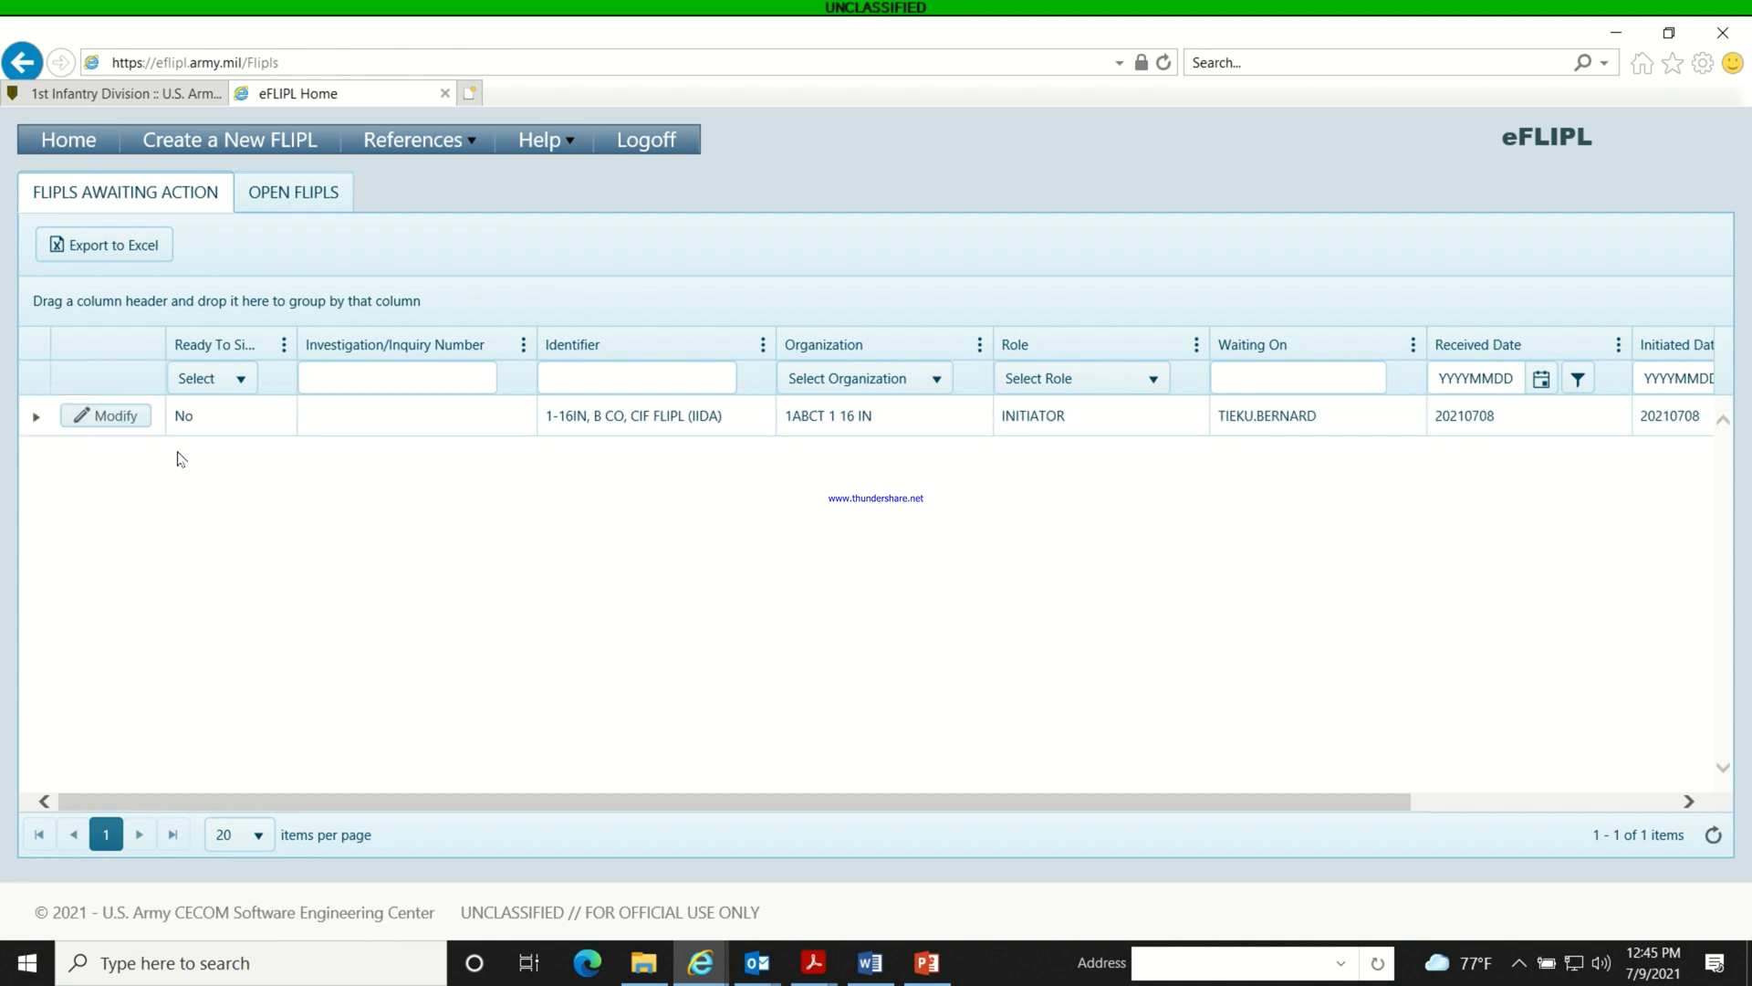
Modify the 1-16IN, B CO, CIF FLIPL (IIDA) from the FLIPLs Awaiting Action grid.
left_click(91, 418)
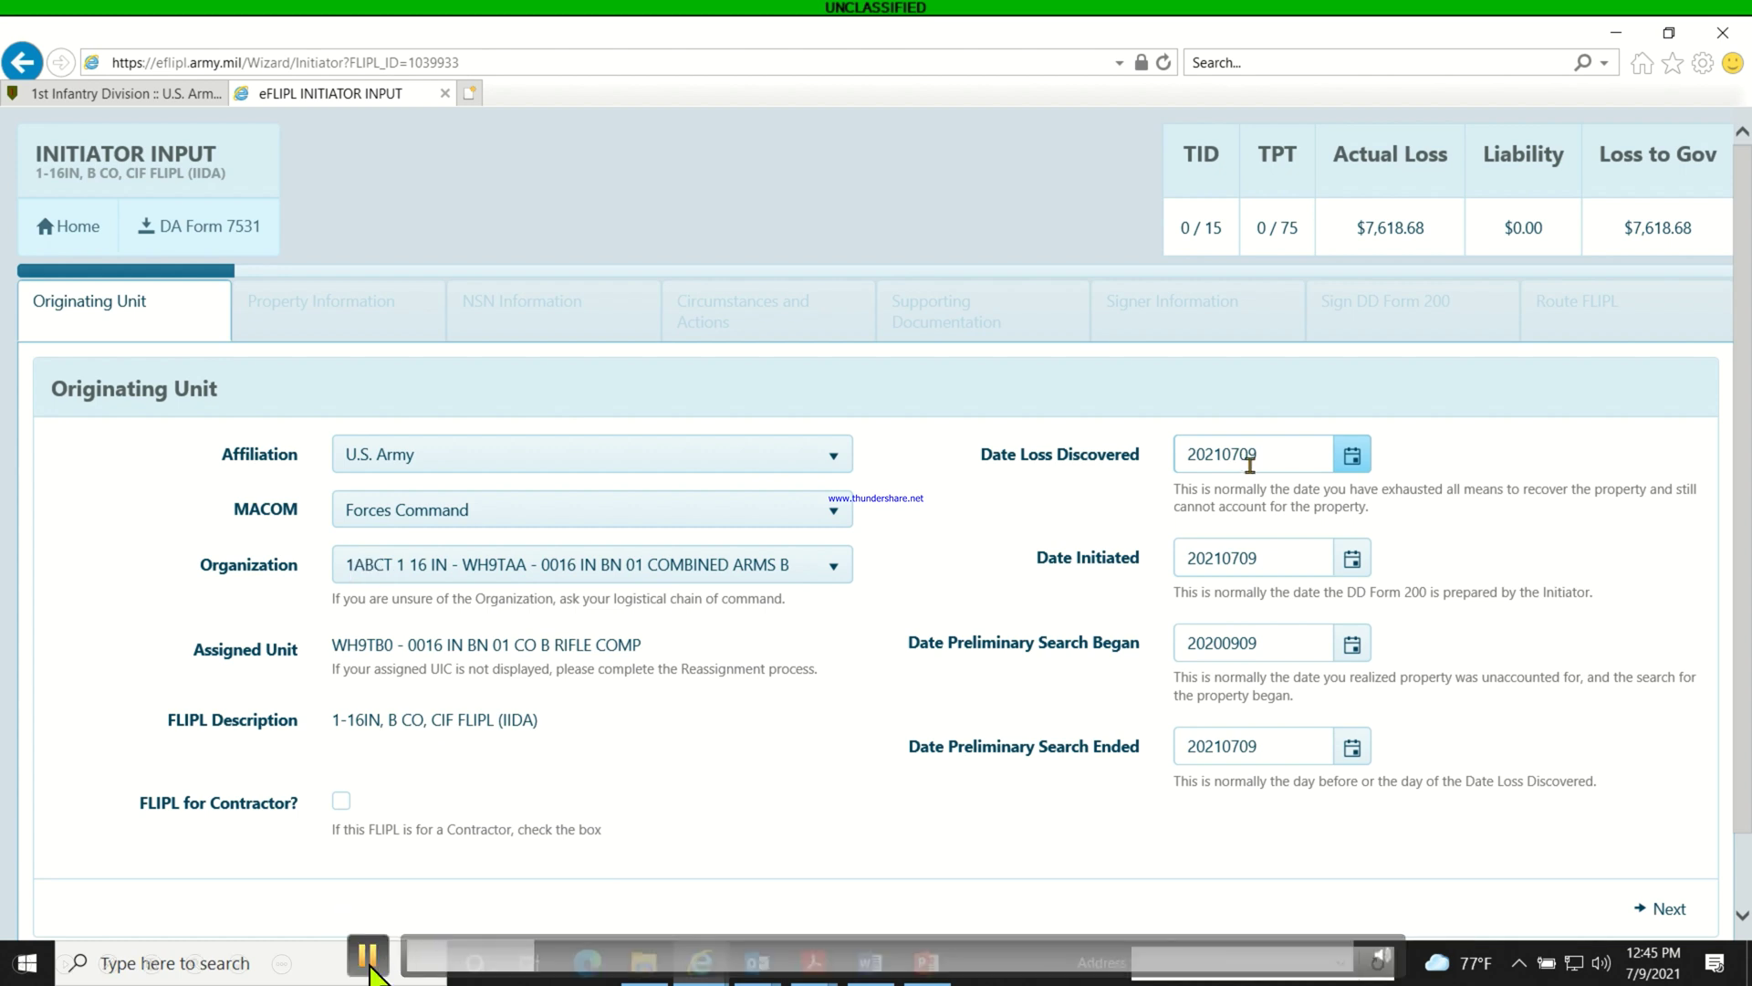
left_click(369, 965)
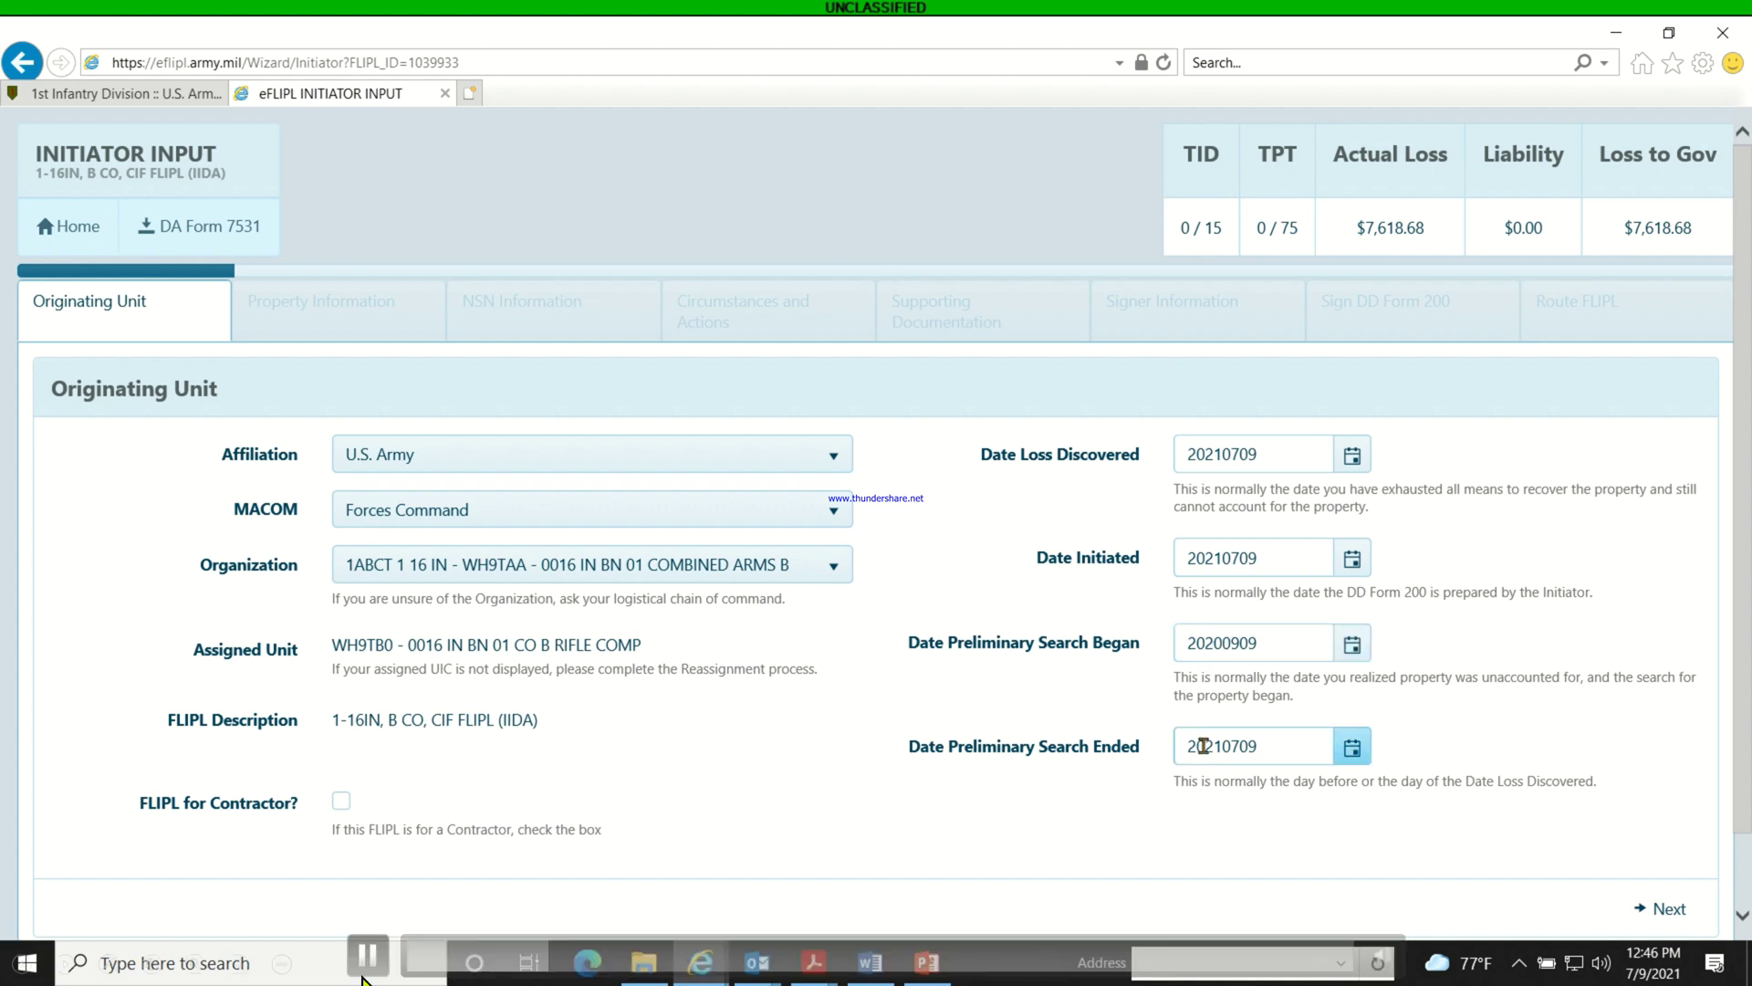
left_click(368, 958)
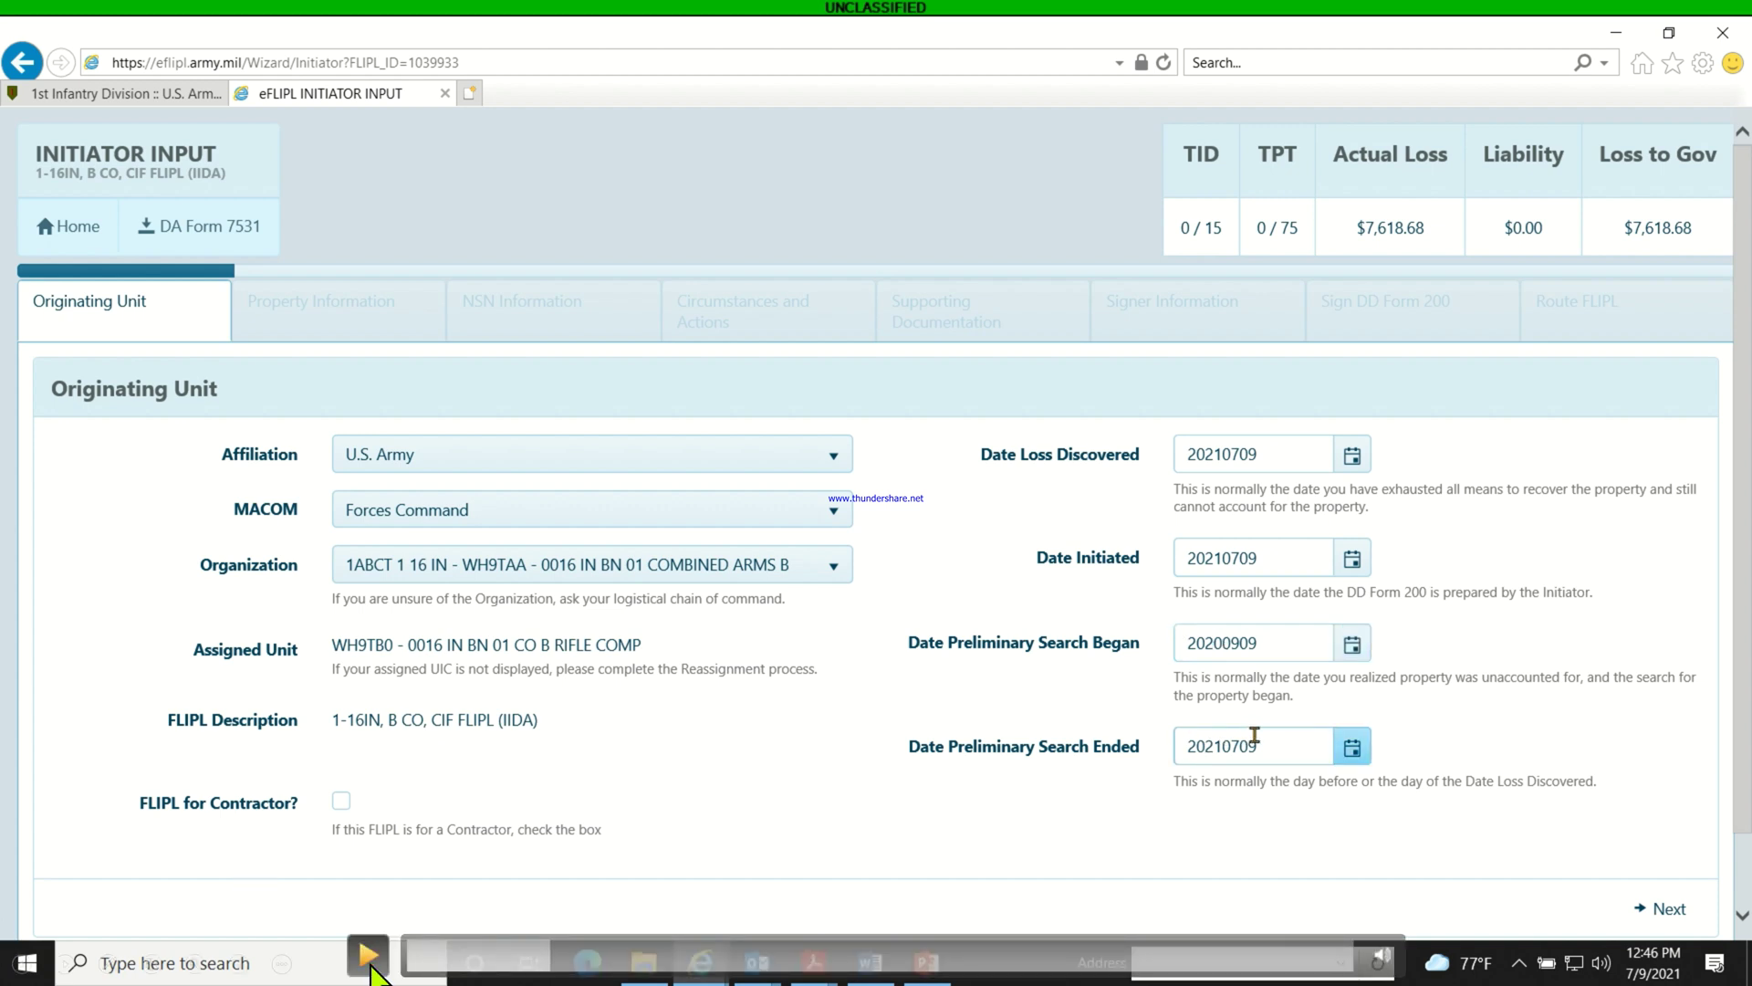
left_click(369, 958)
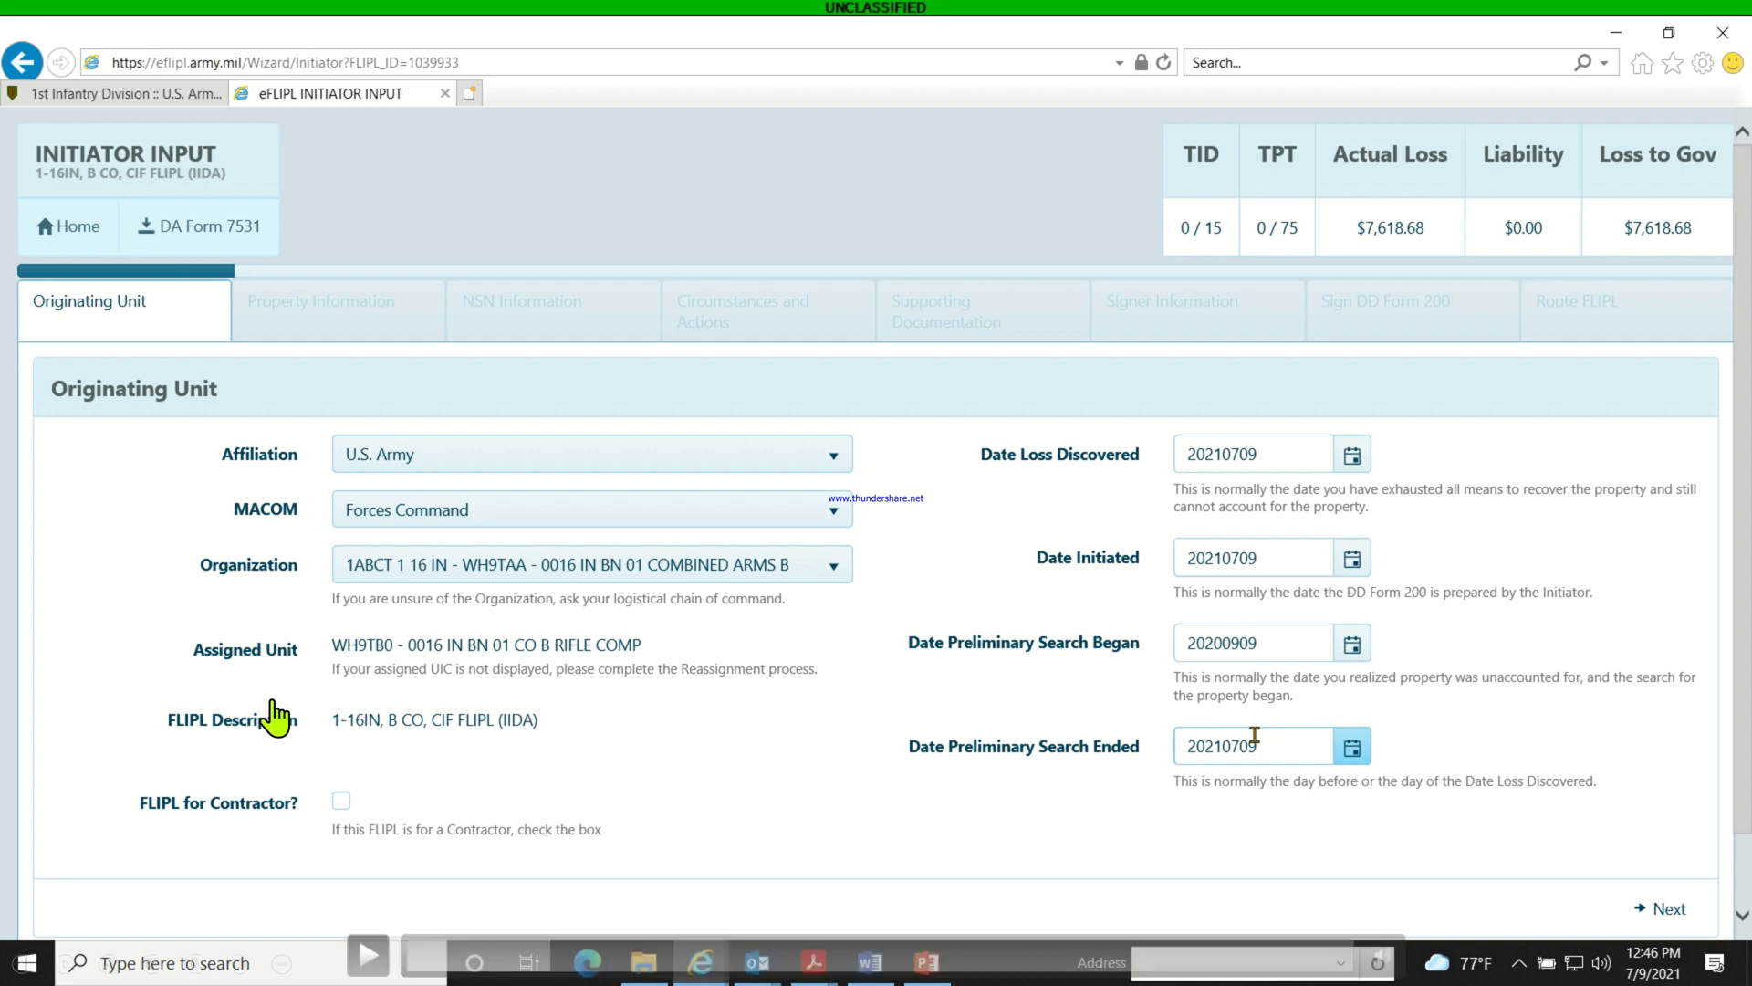
Advance past Originating Unit to Property Information: Lost, OCIE, Current Member, Unit Level Loss.
mouse_move(370, 969)
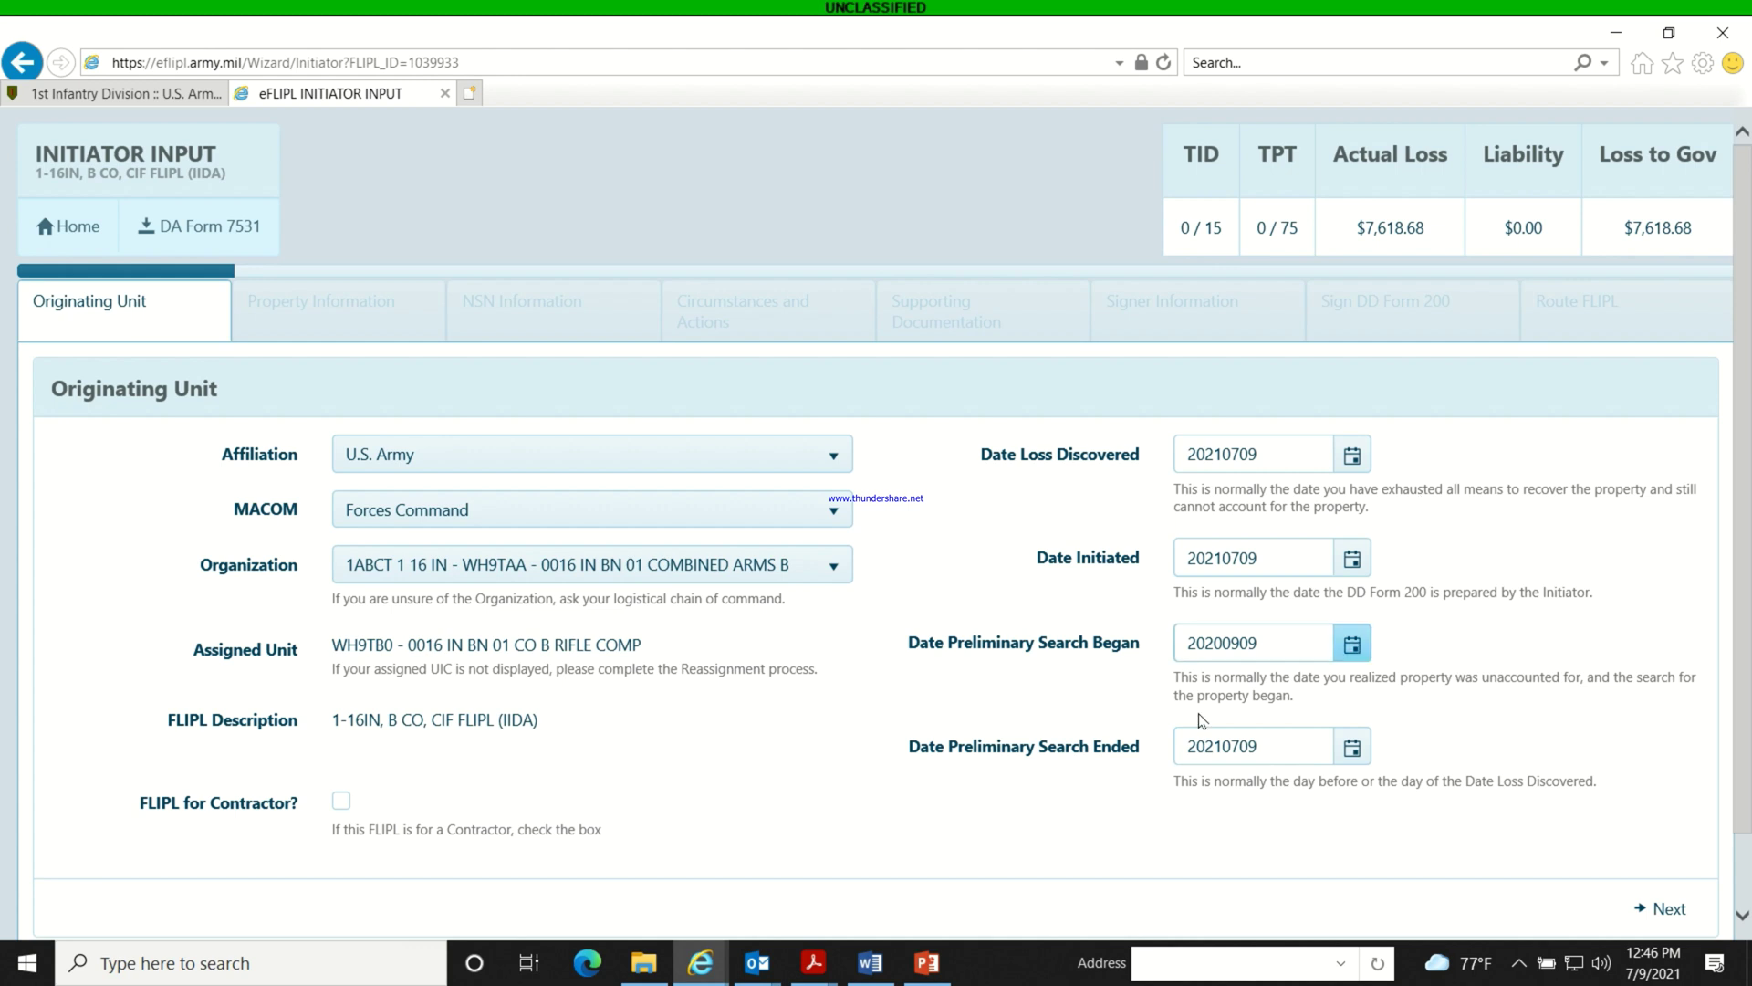
scroll(1196, 758, "down", 2)
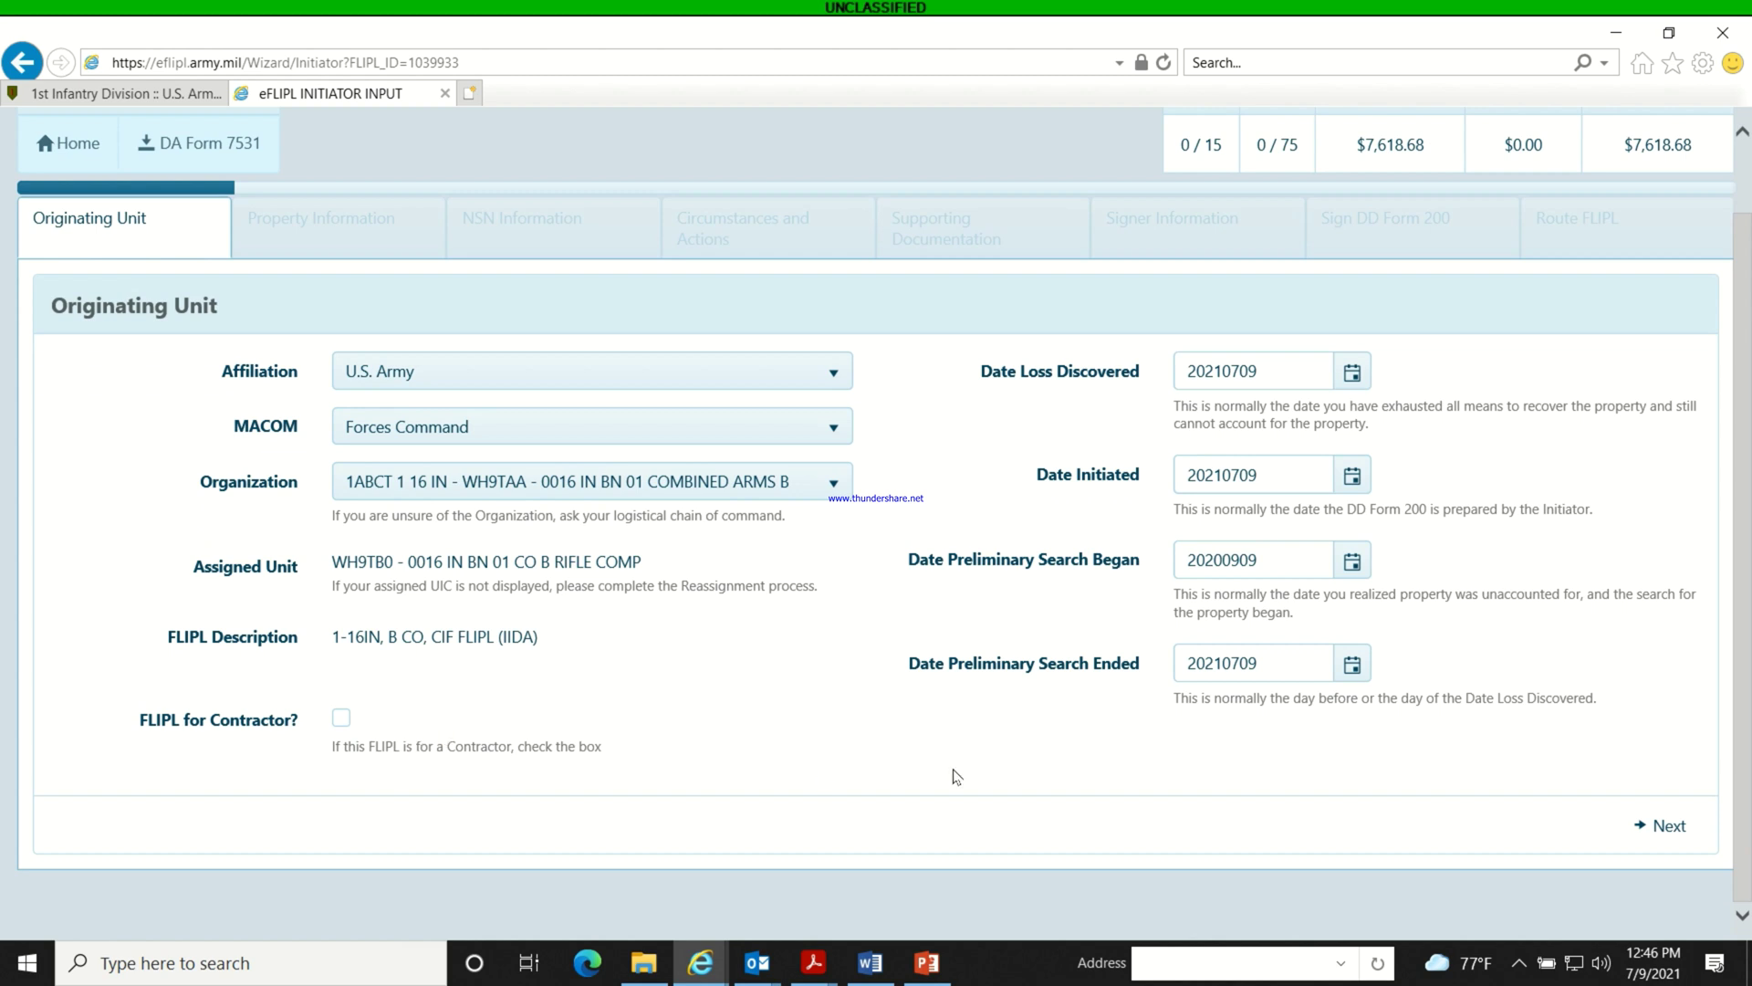
left_click(1643, 829)
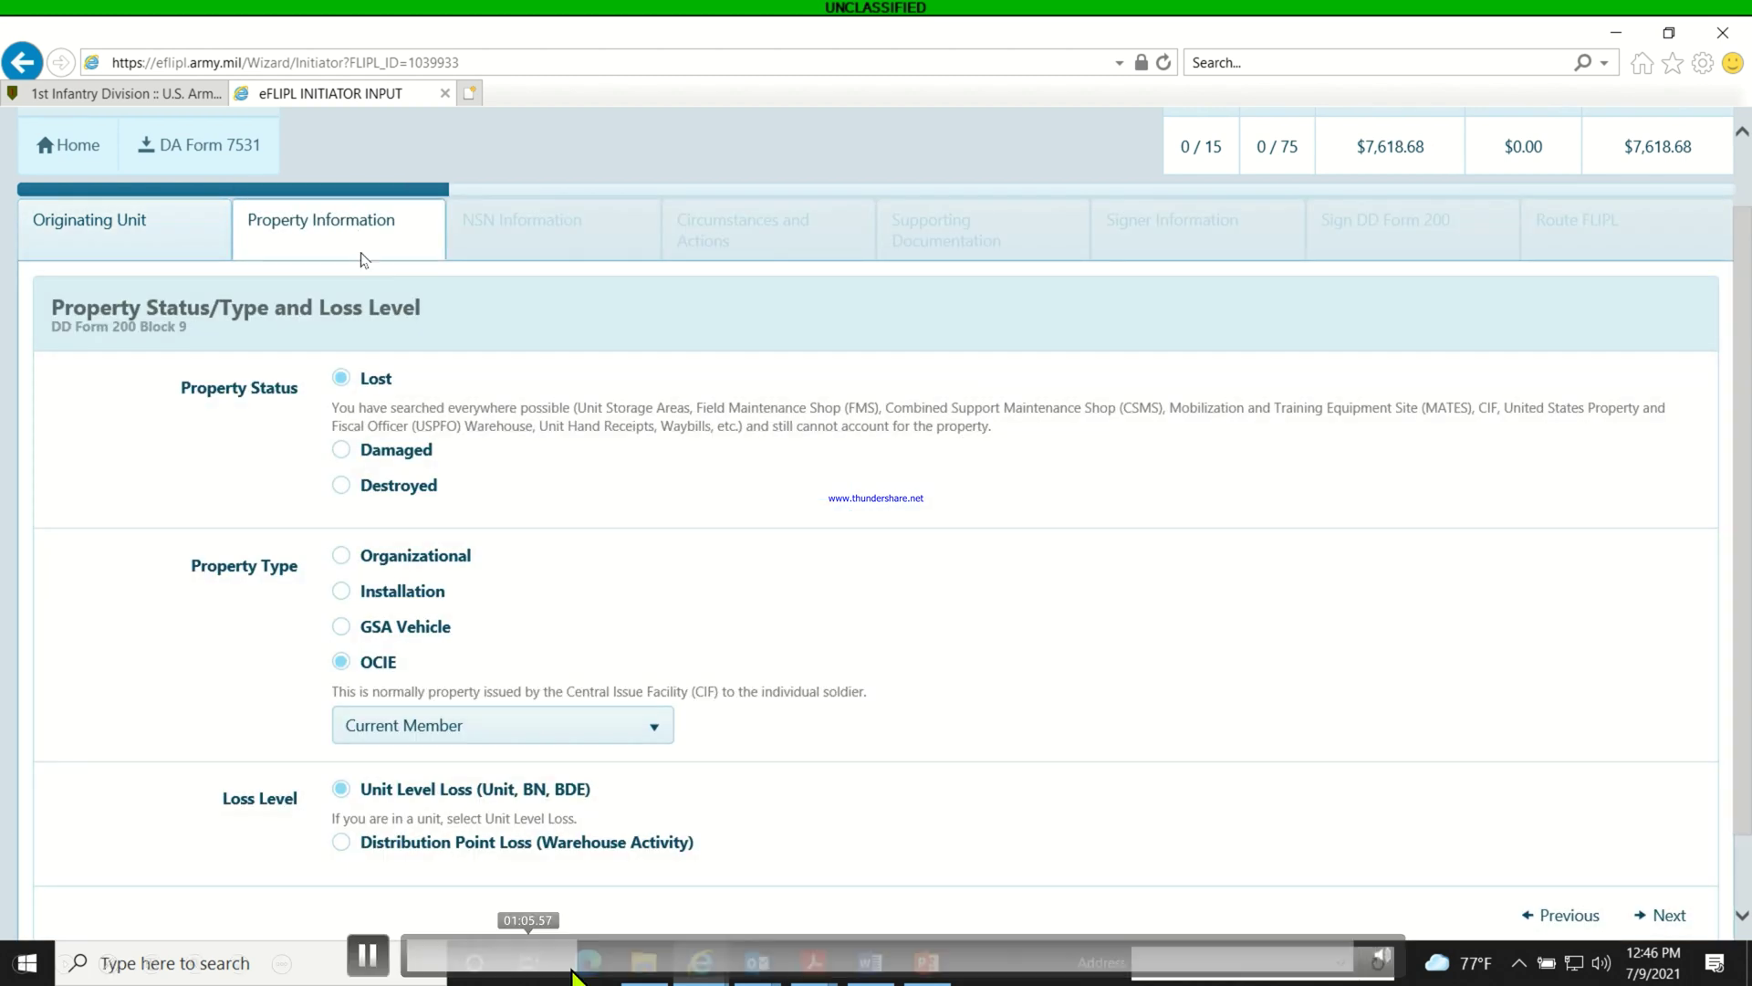
left_click(431, 954)
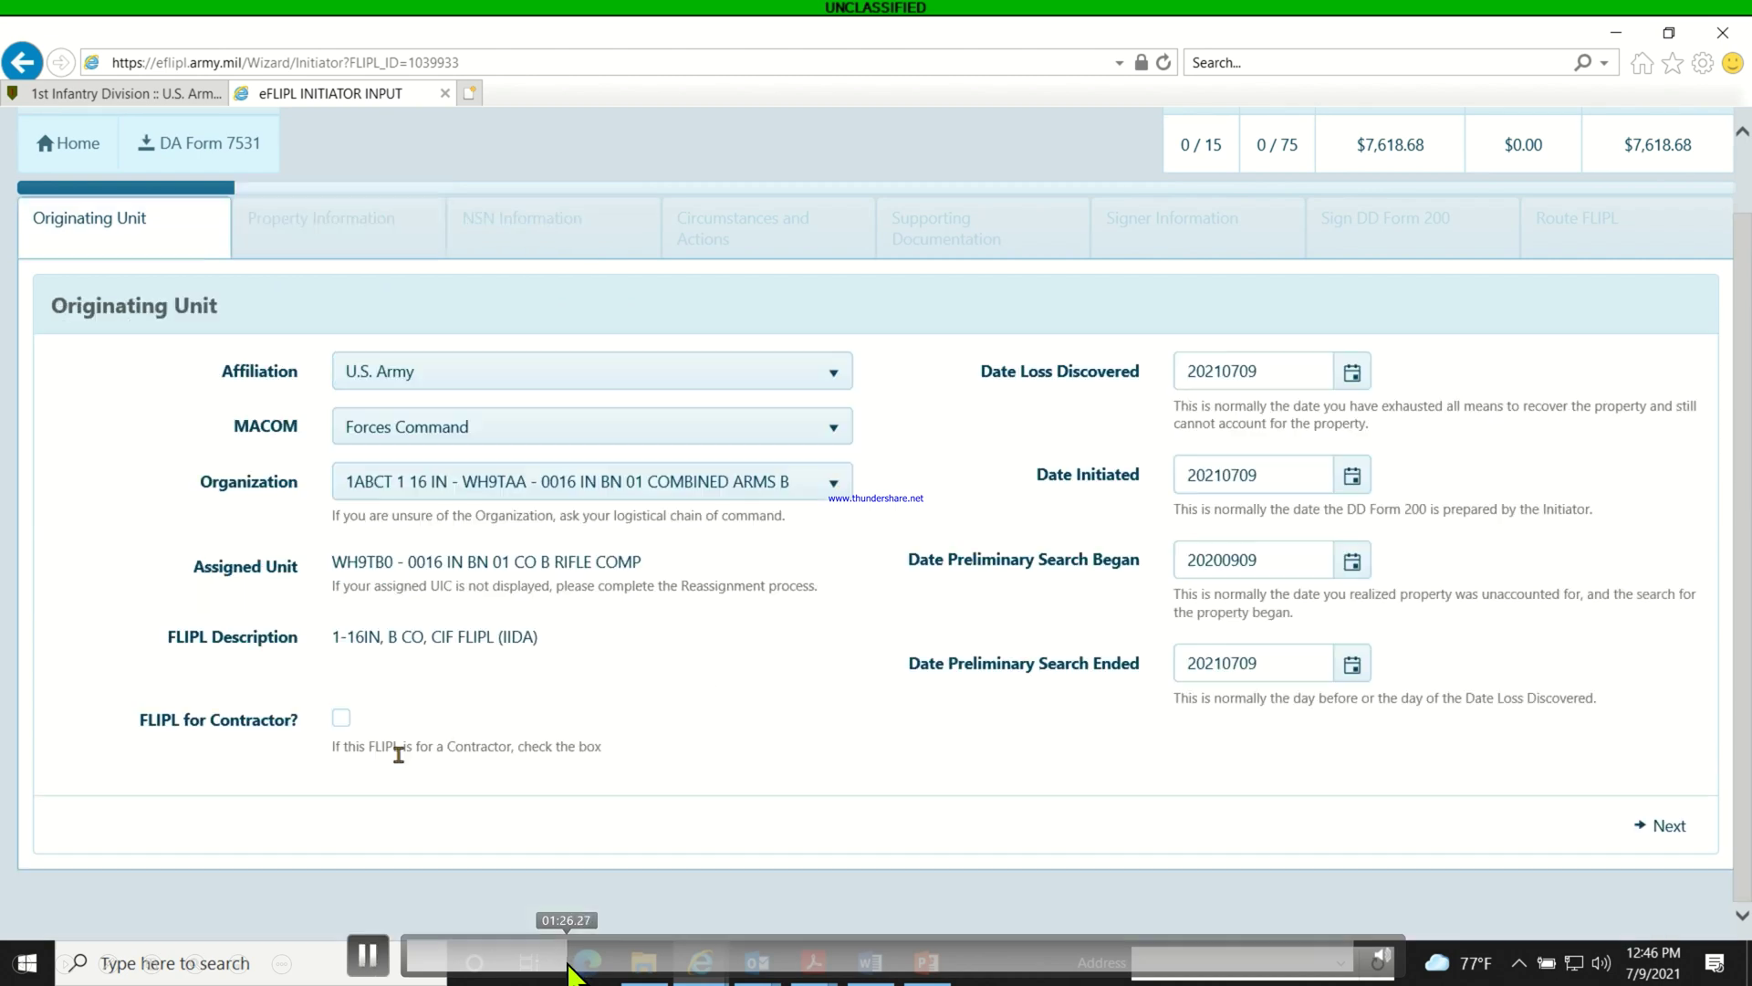
left_click(373, 958)
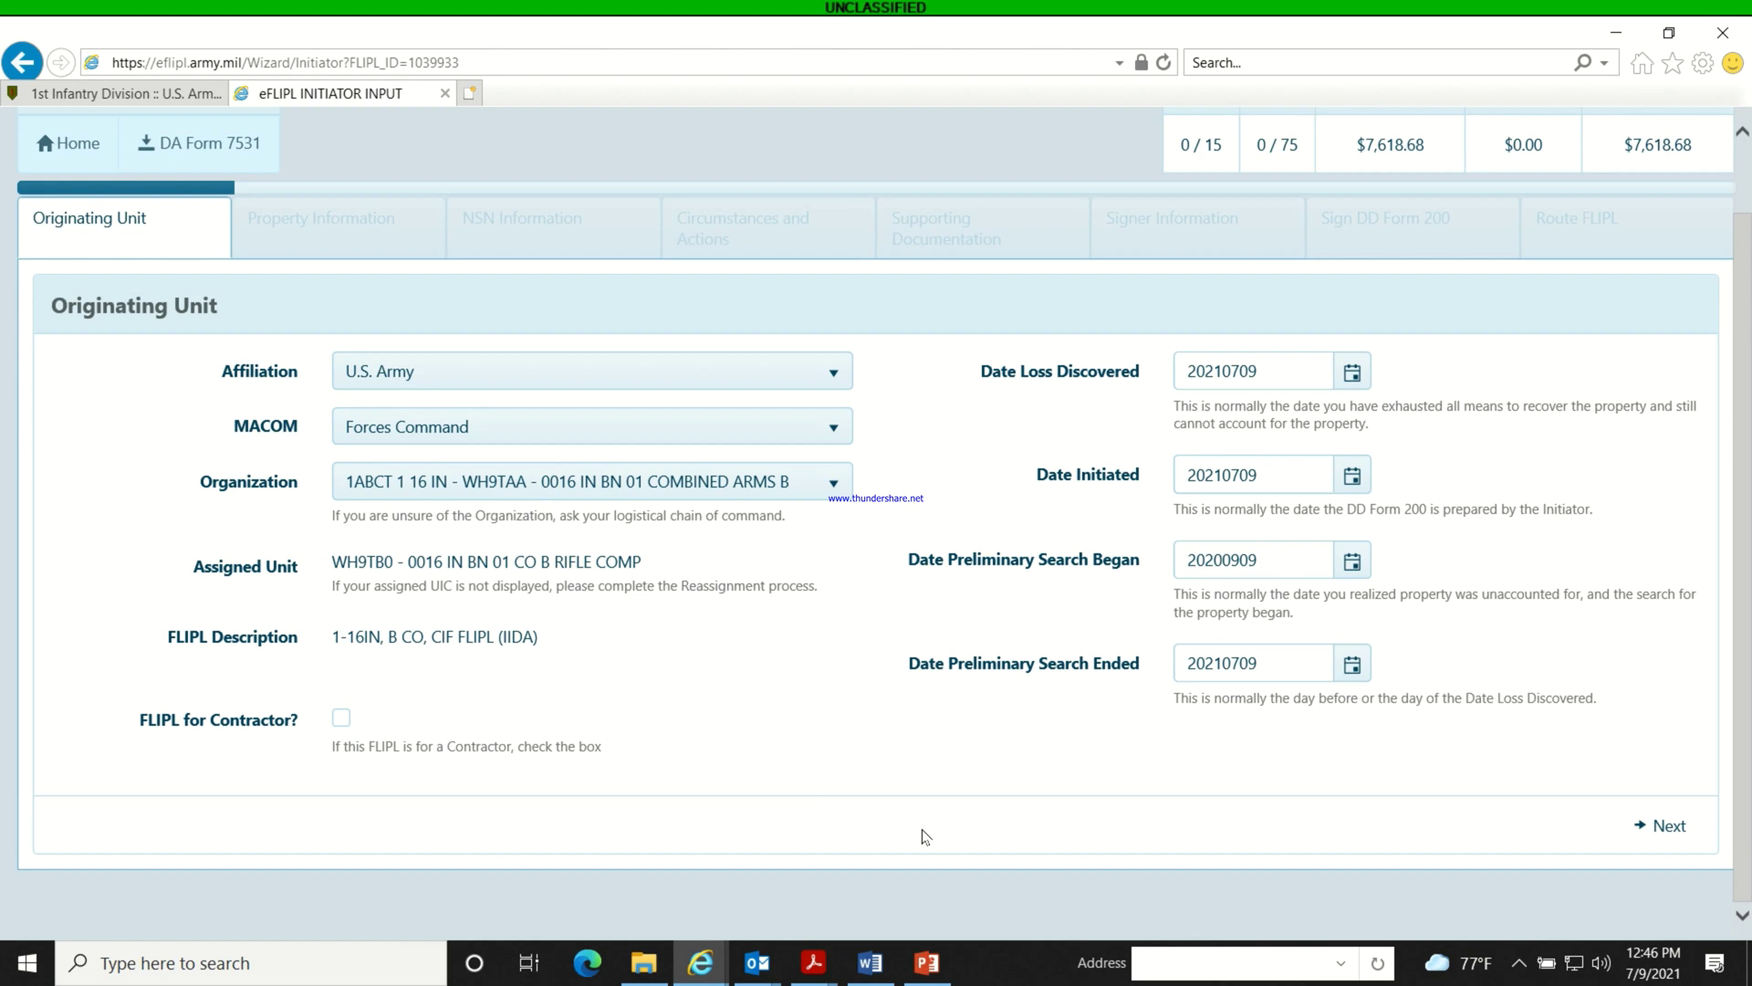
mouse_move(363, 950)
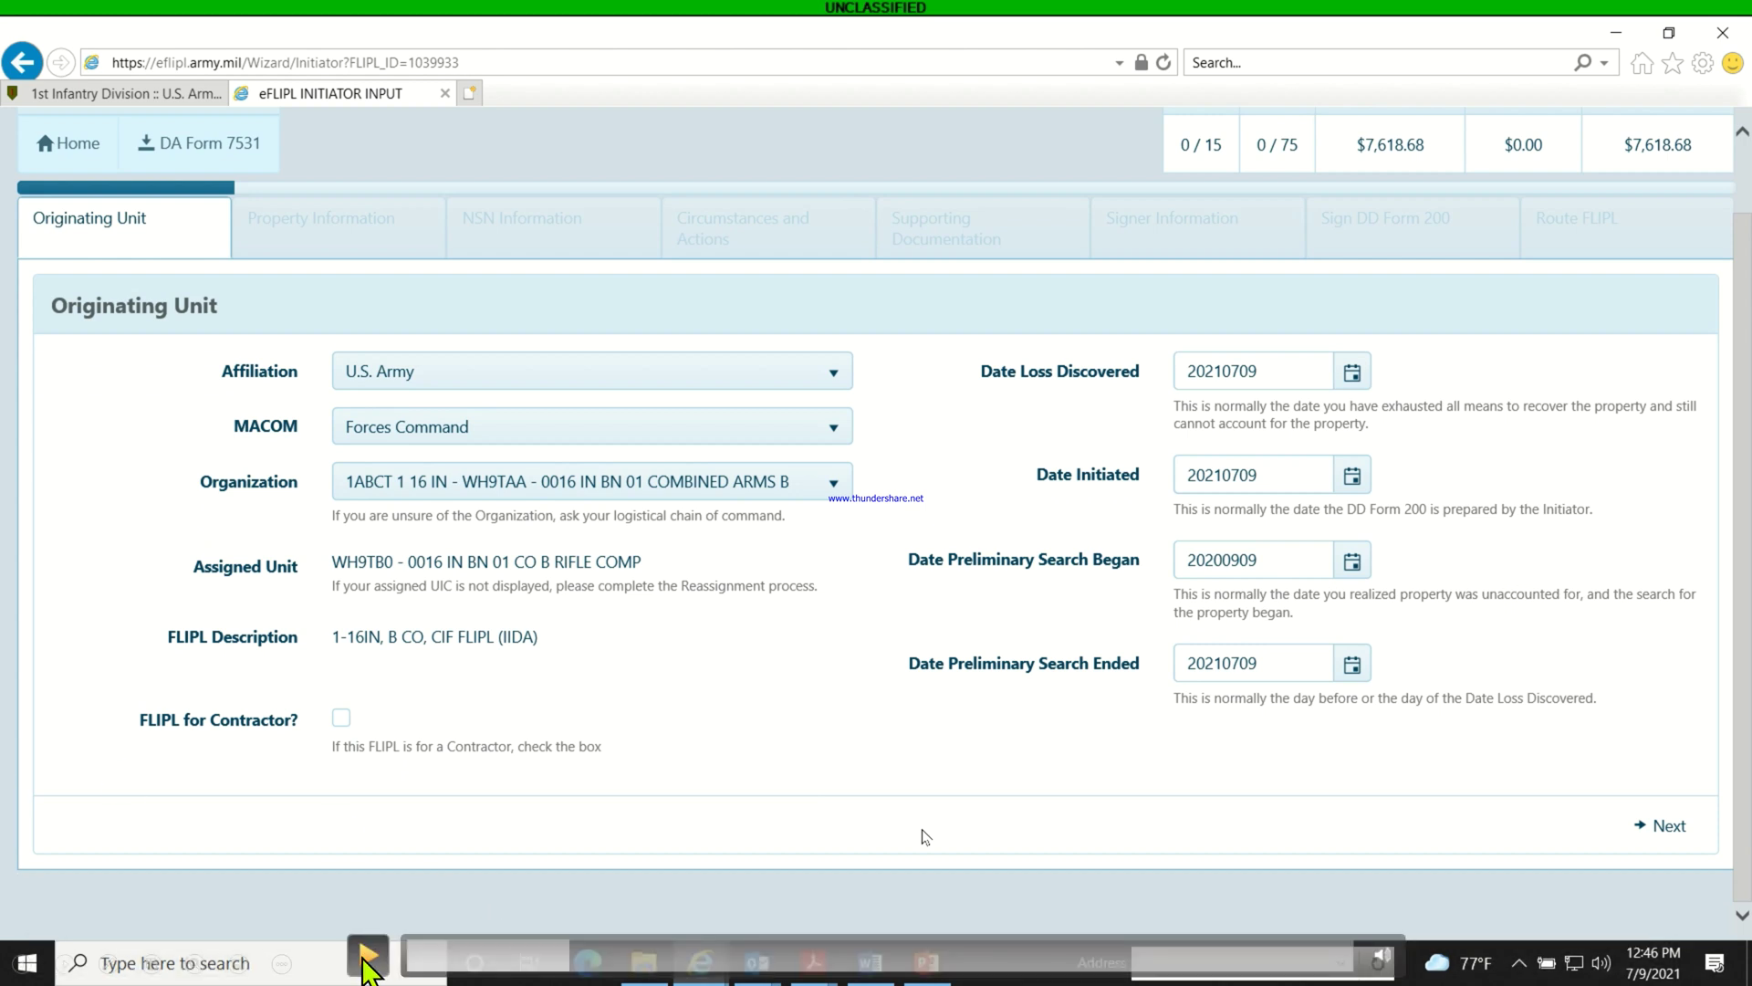
left_click(1642, 828)
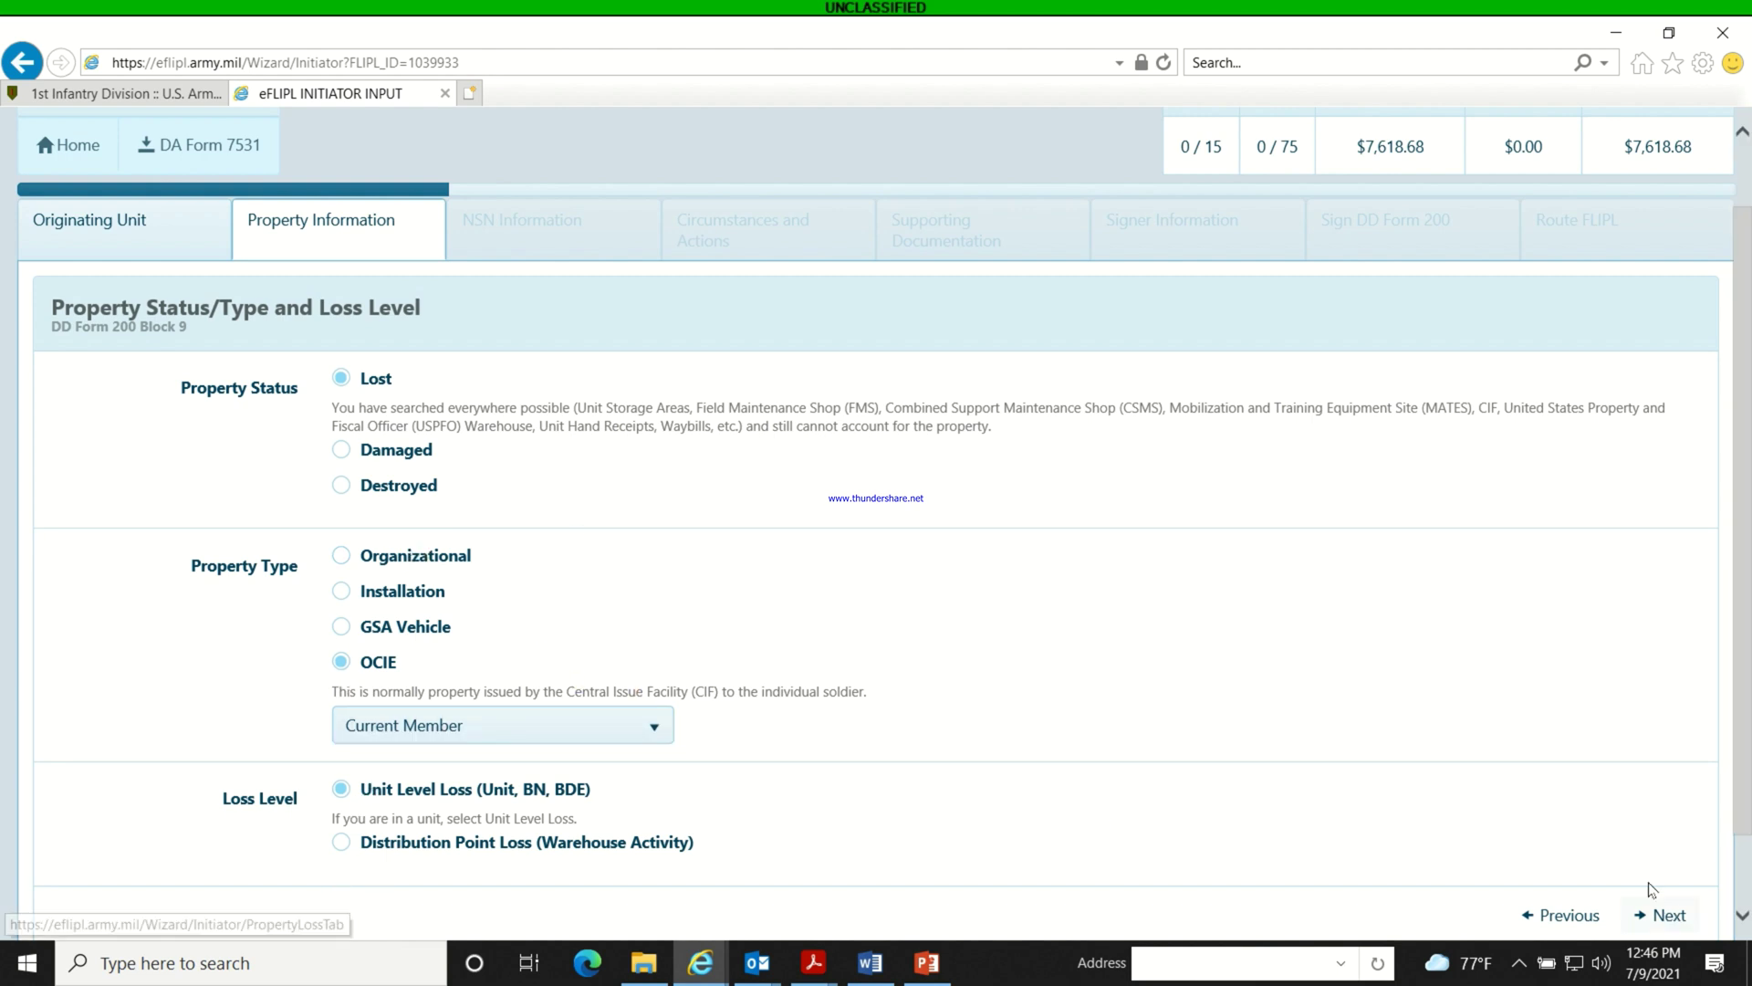
Continue from the $7,618.68 unit level loss to the NSN Information step.
left_click(1659, 917)
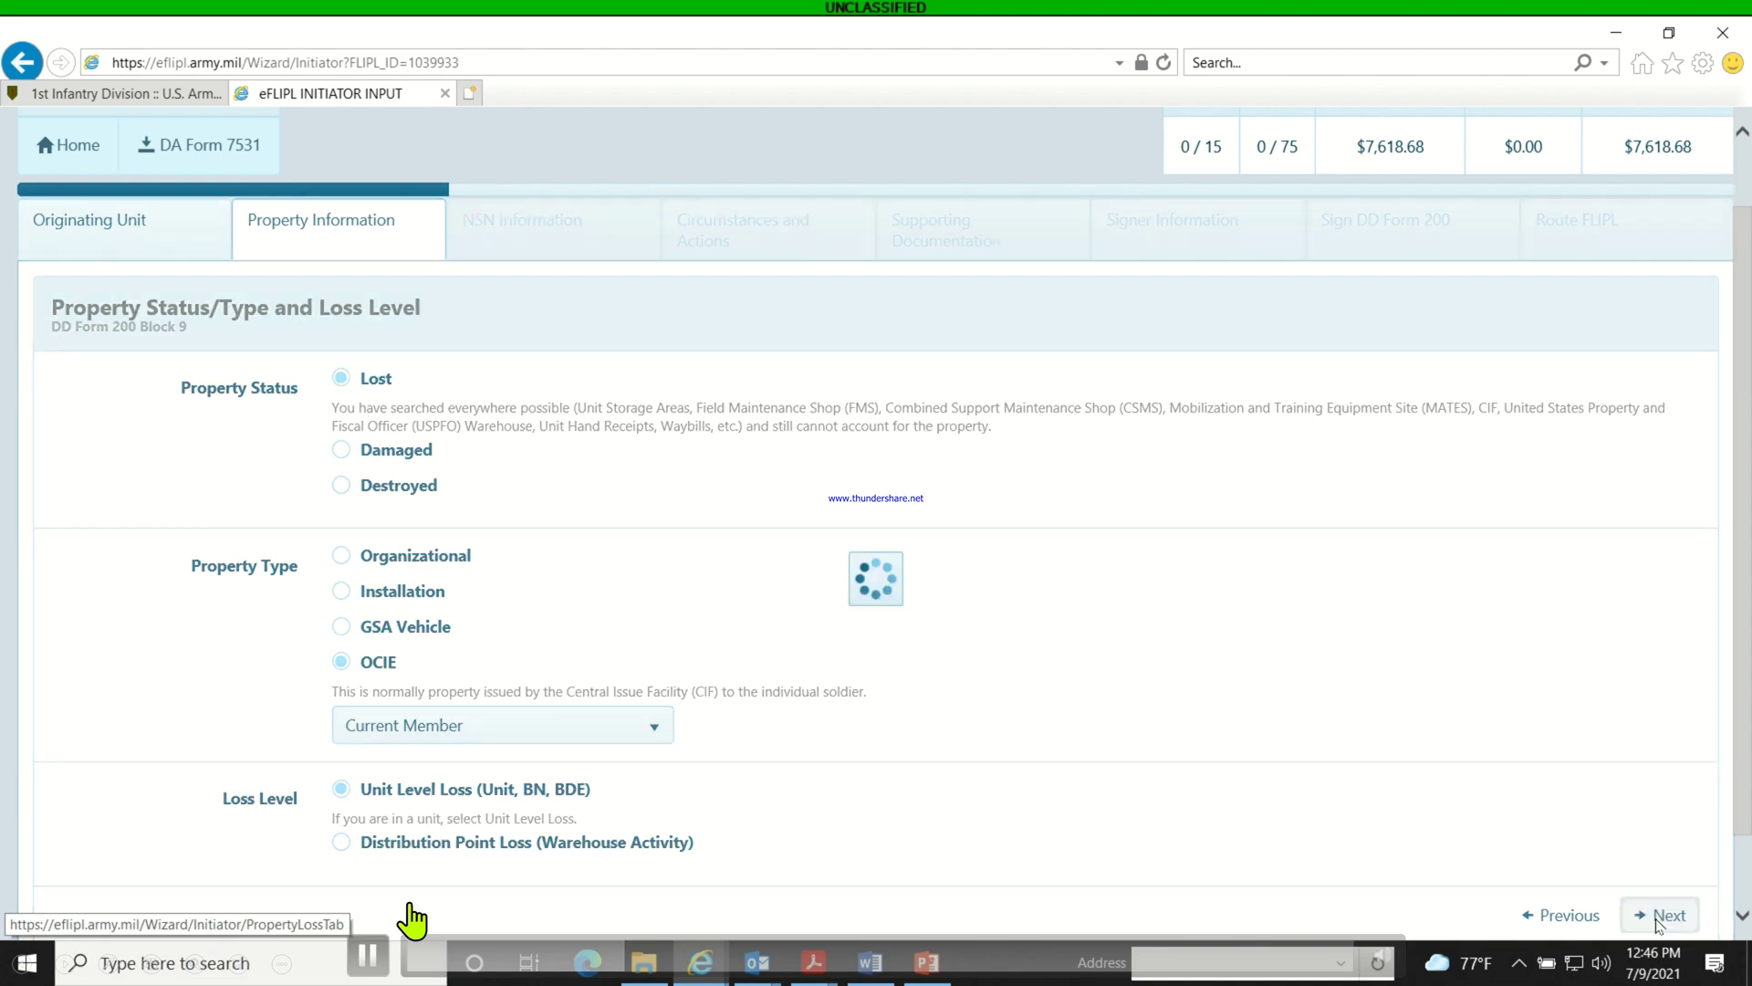
left_click(610, 960)
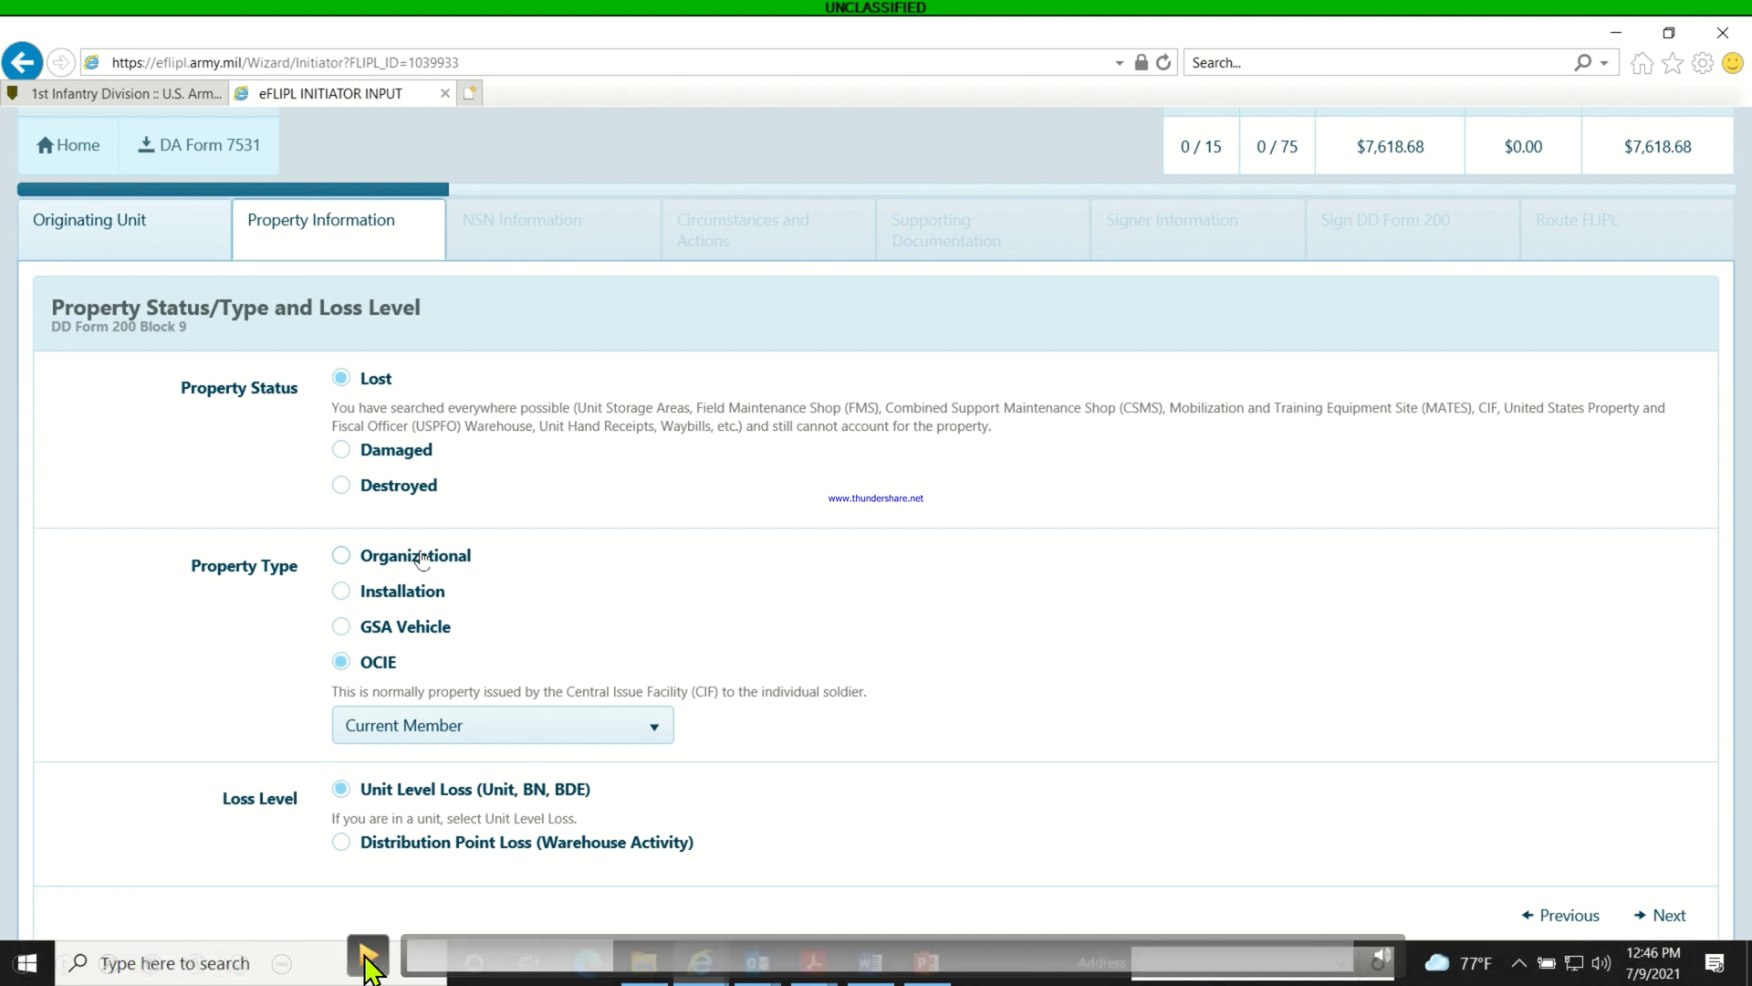
left_click(368, 957)
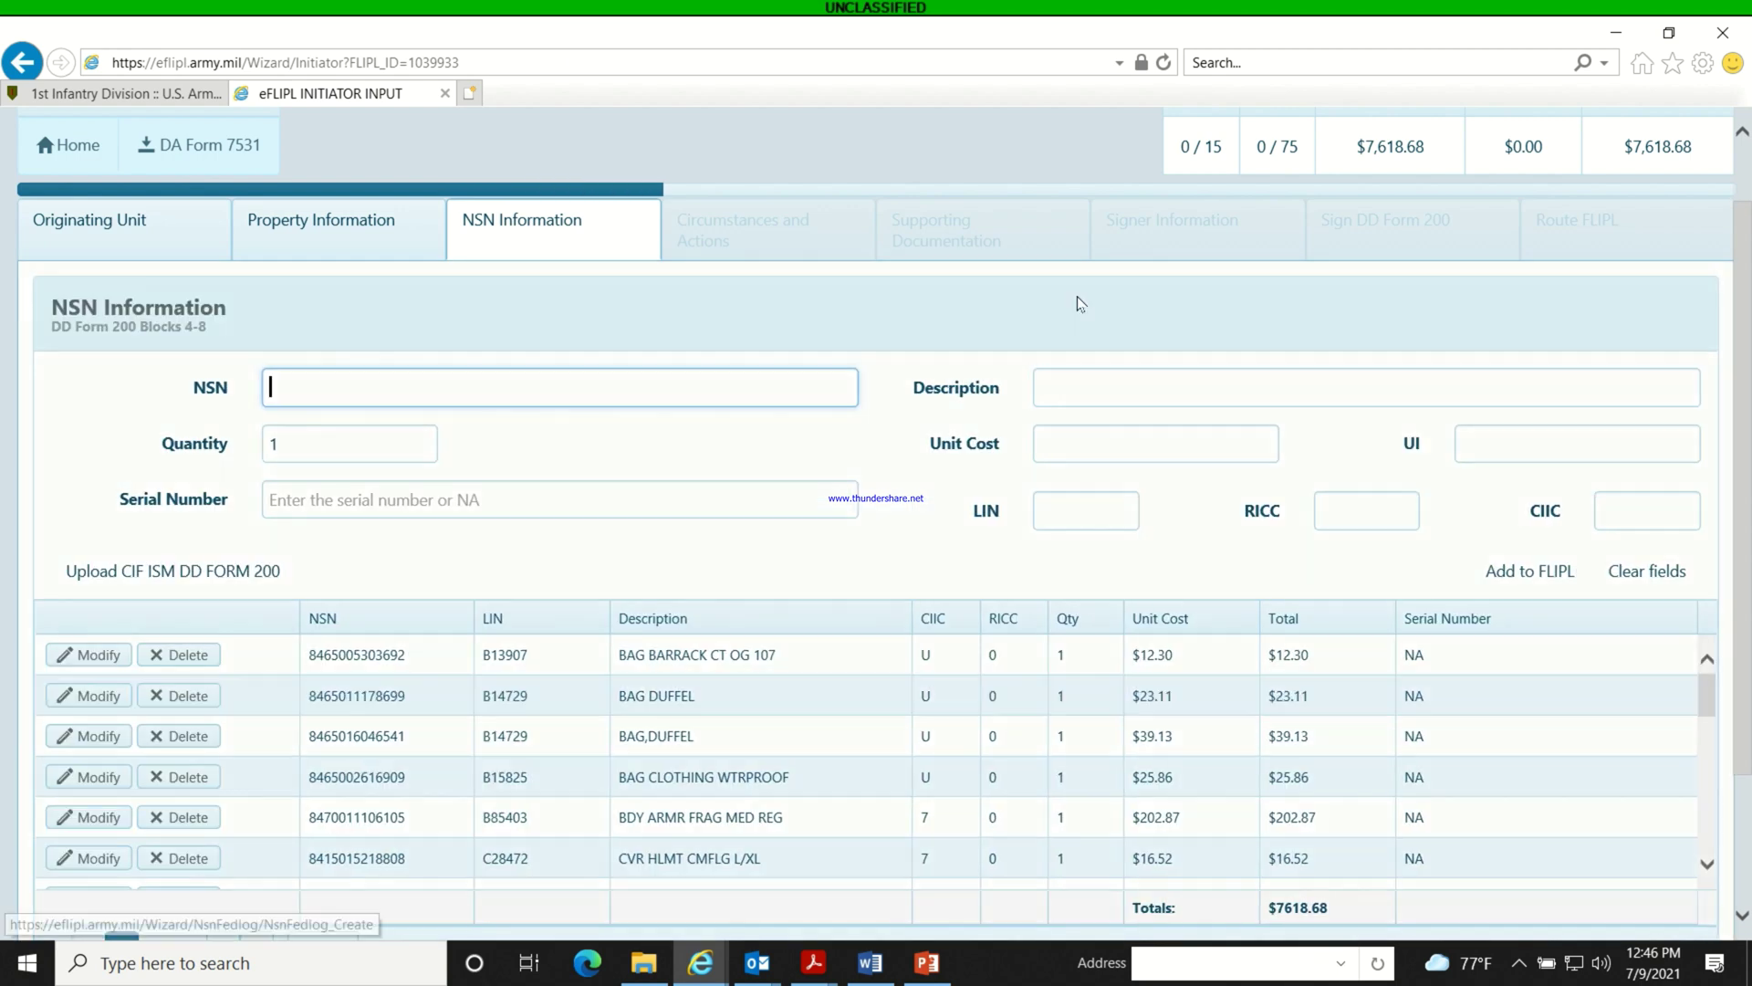
Scroll through the 59 NSN items and continue to Circumstances and Actions.
scroll(566, 644, "down", 5)
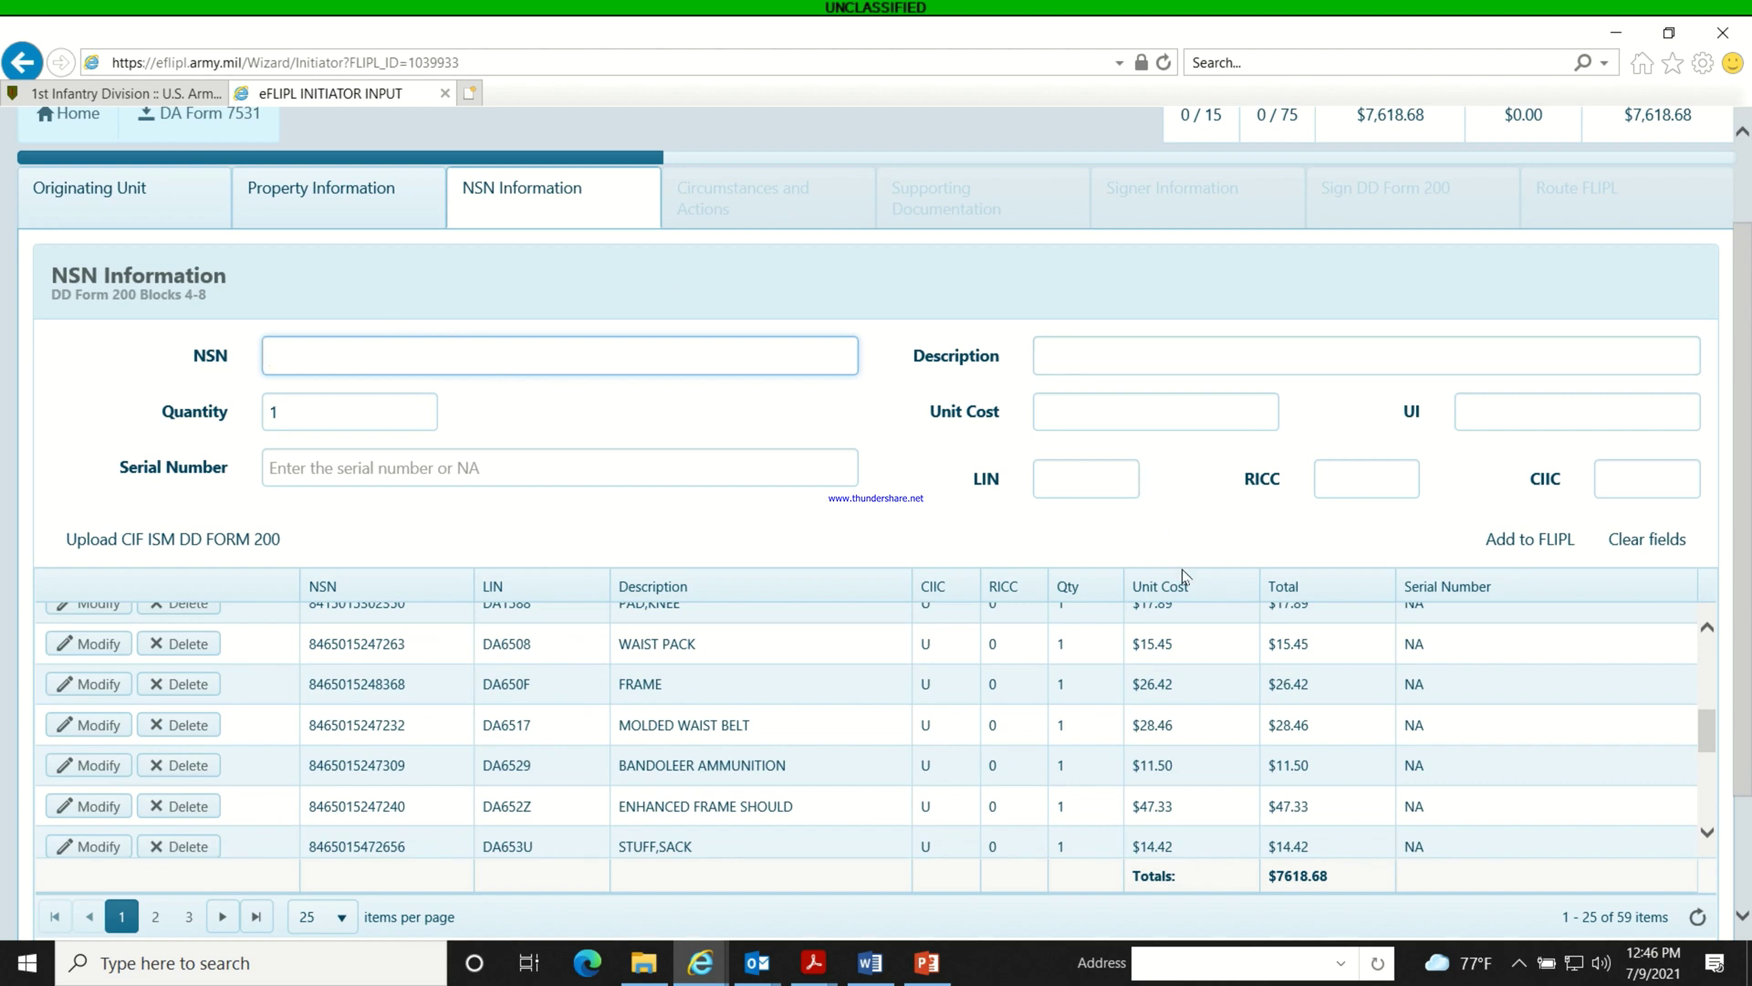
scroll(989, 632, "down", 1)
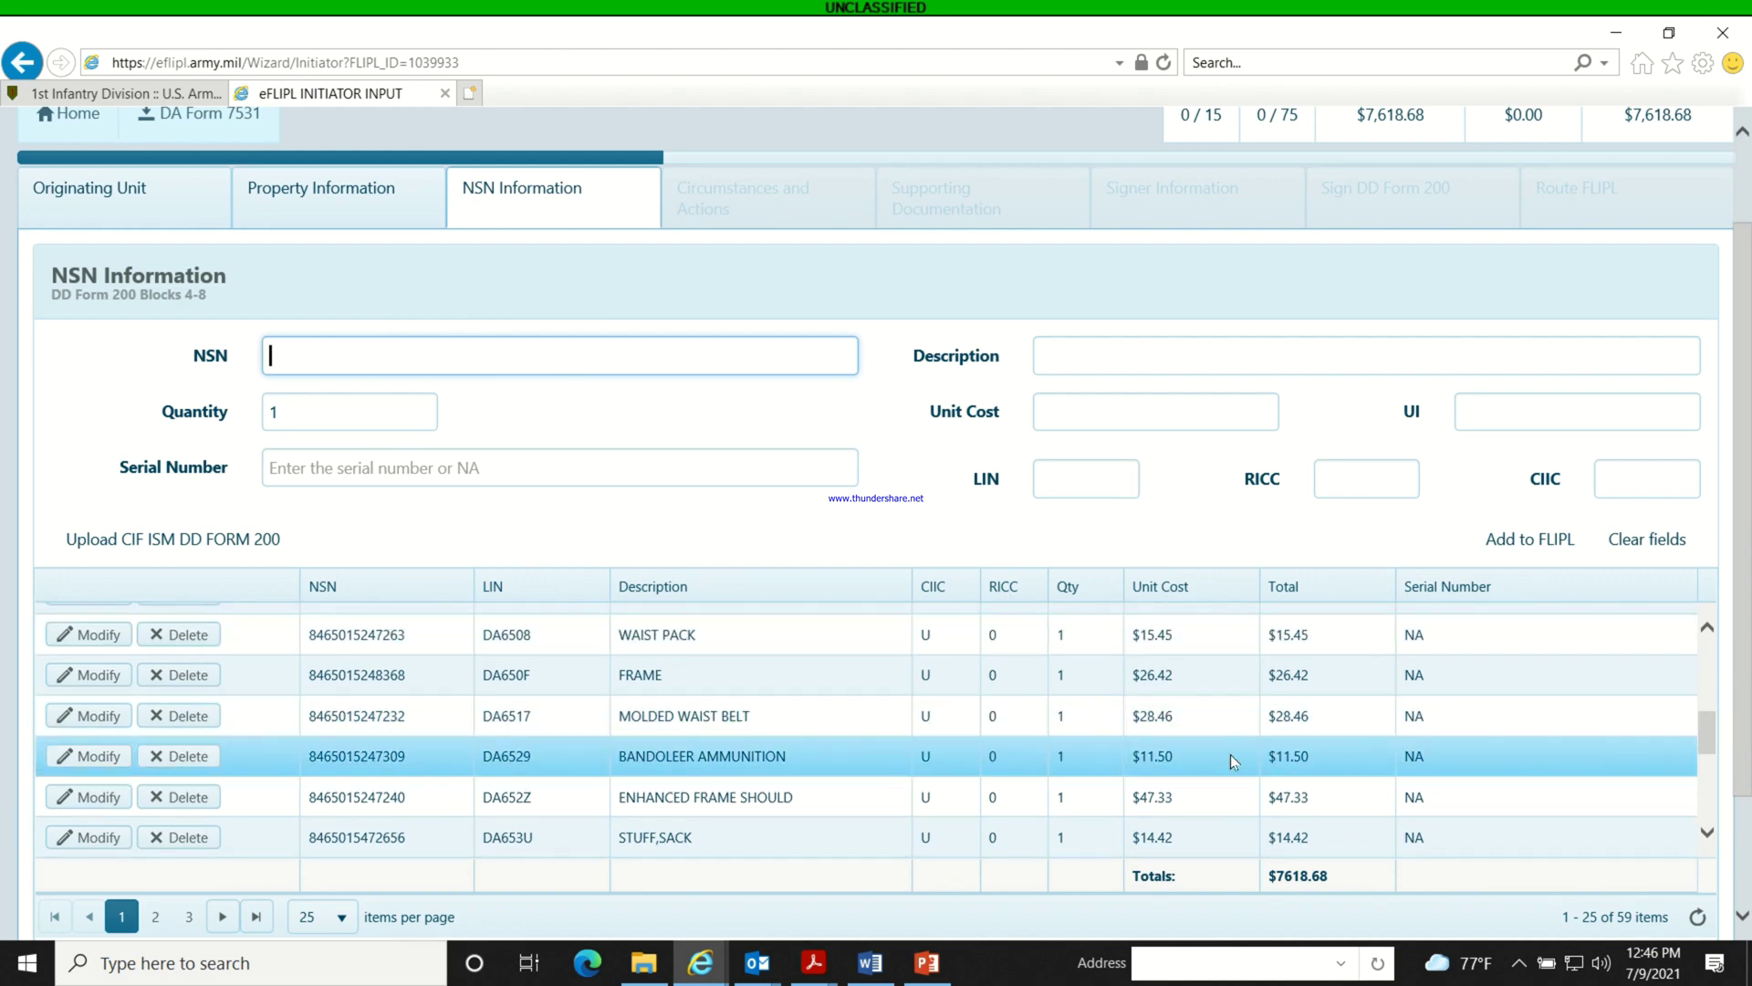
scroll(1121, 746, "down", 2)
scroll(1121, 746, "down", 8)
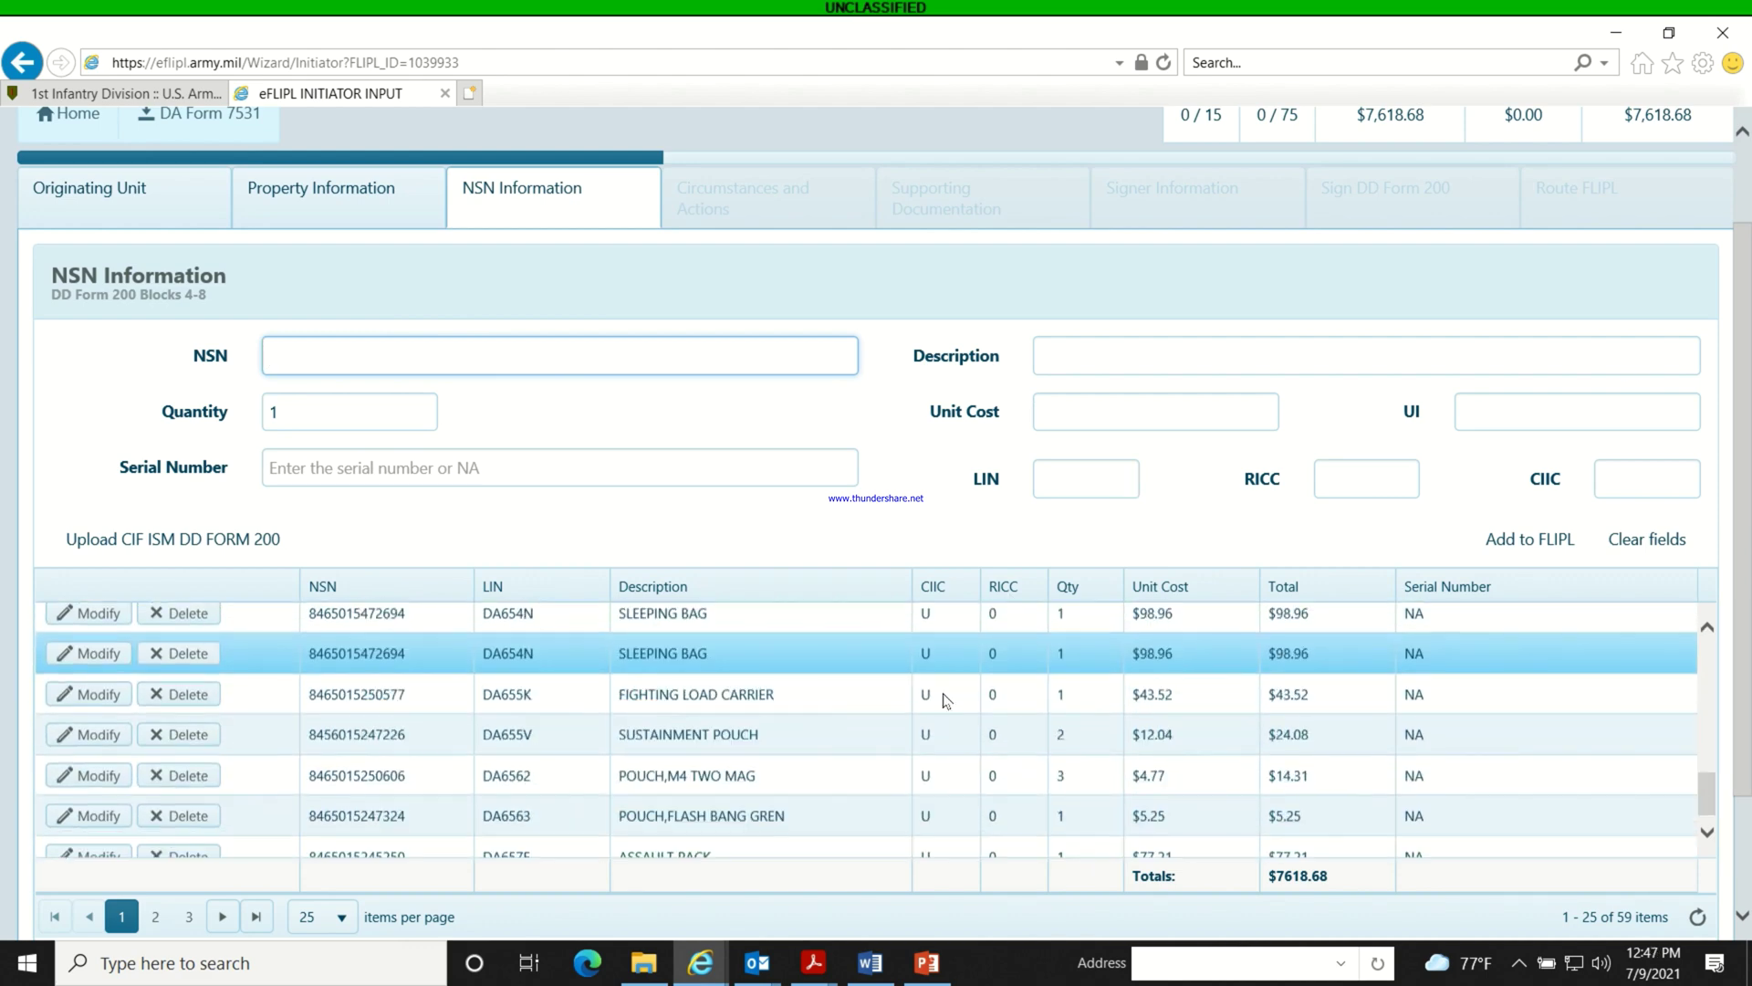
scroll(940, 701, "down", 2)
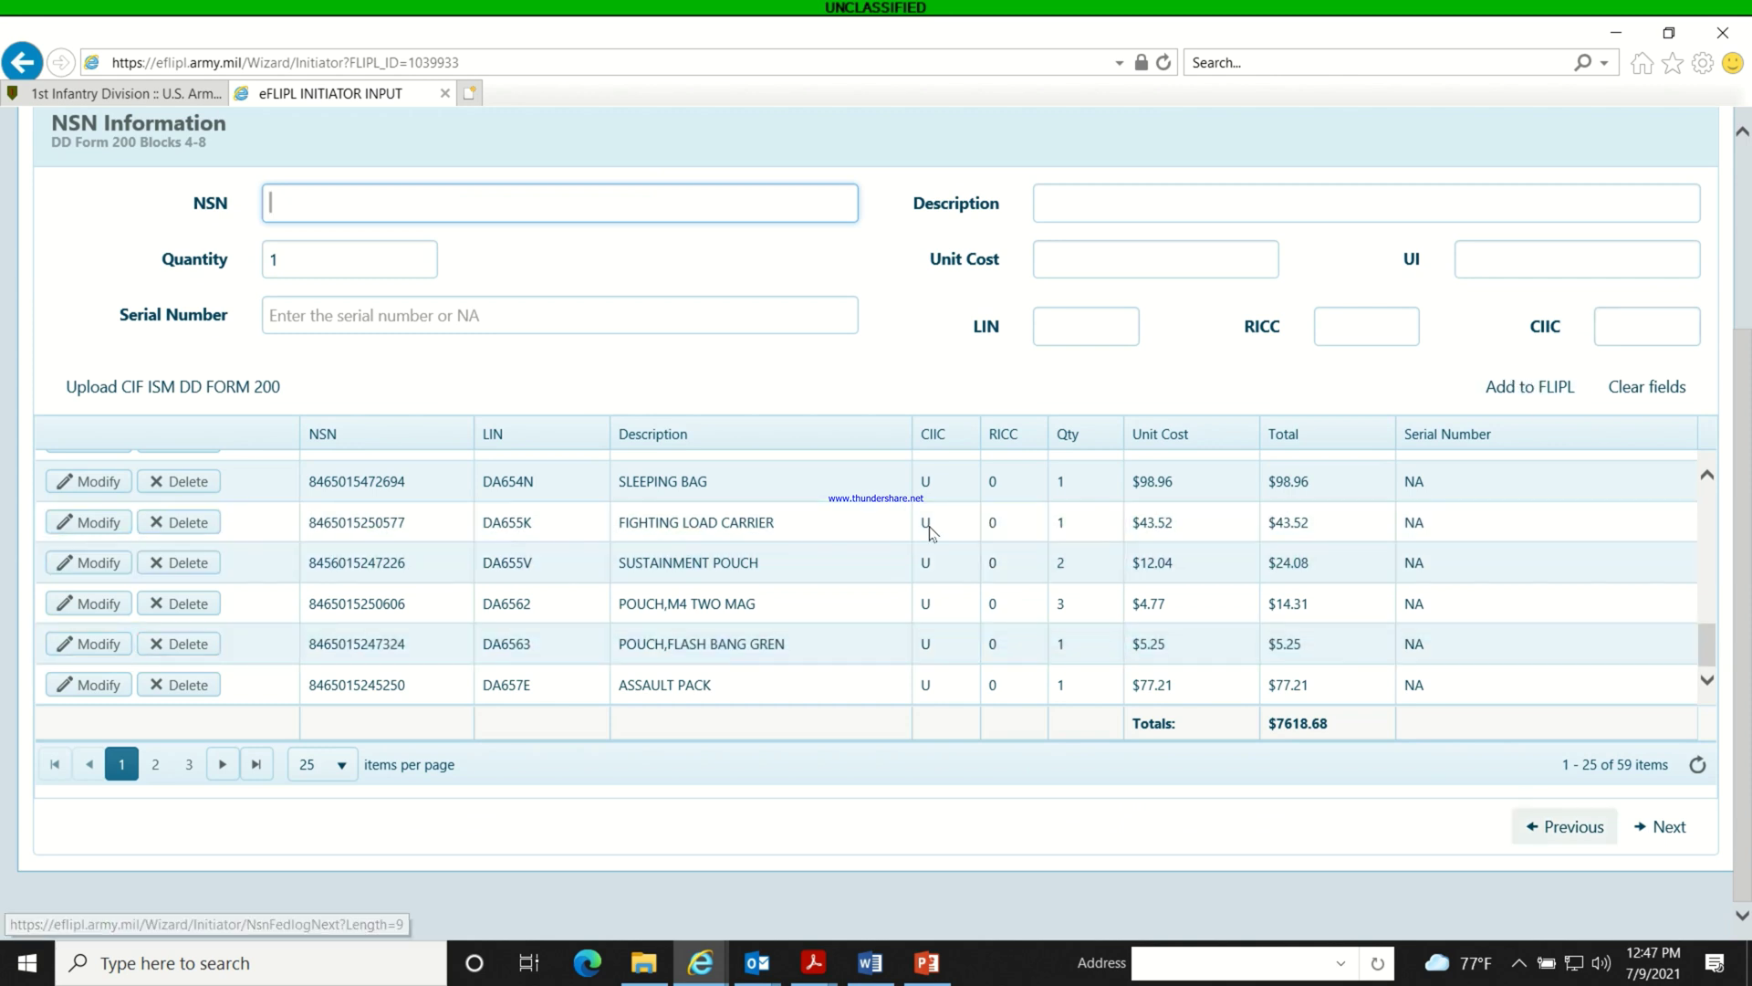
left_click(1663, 830)
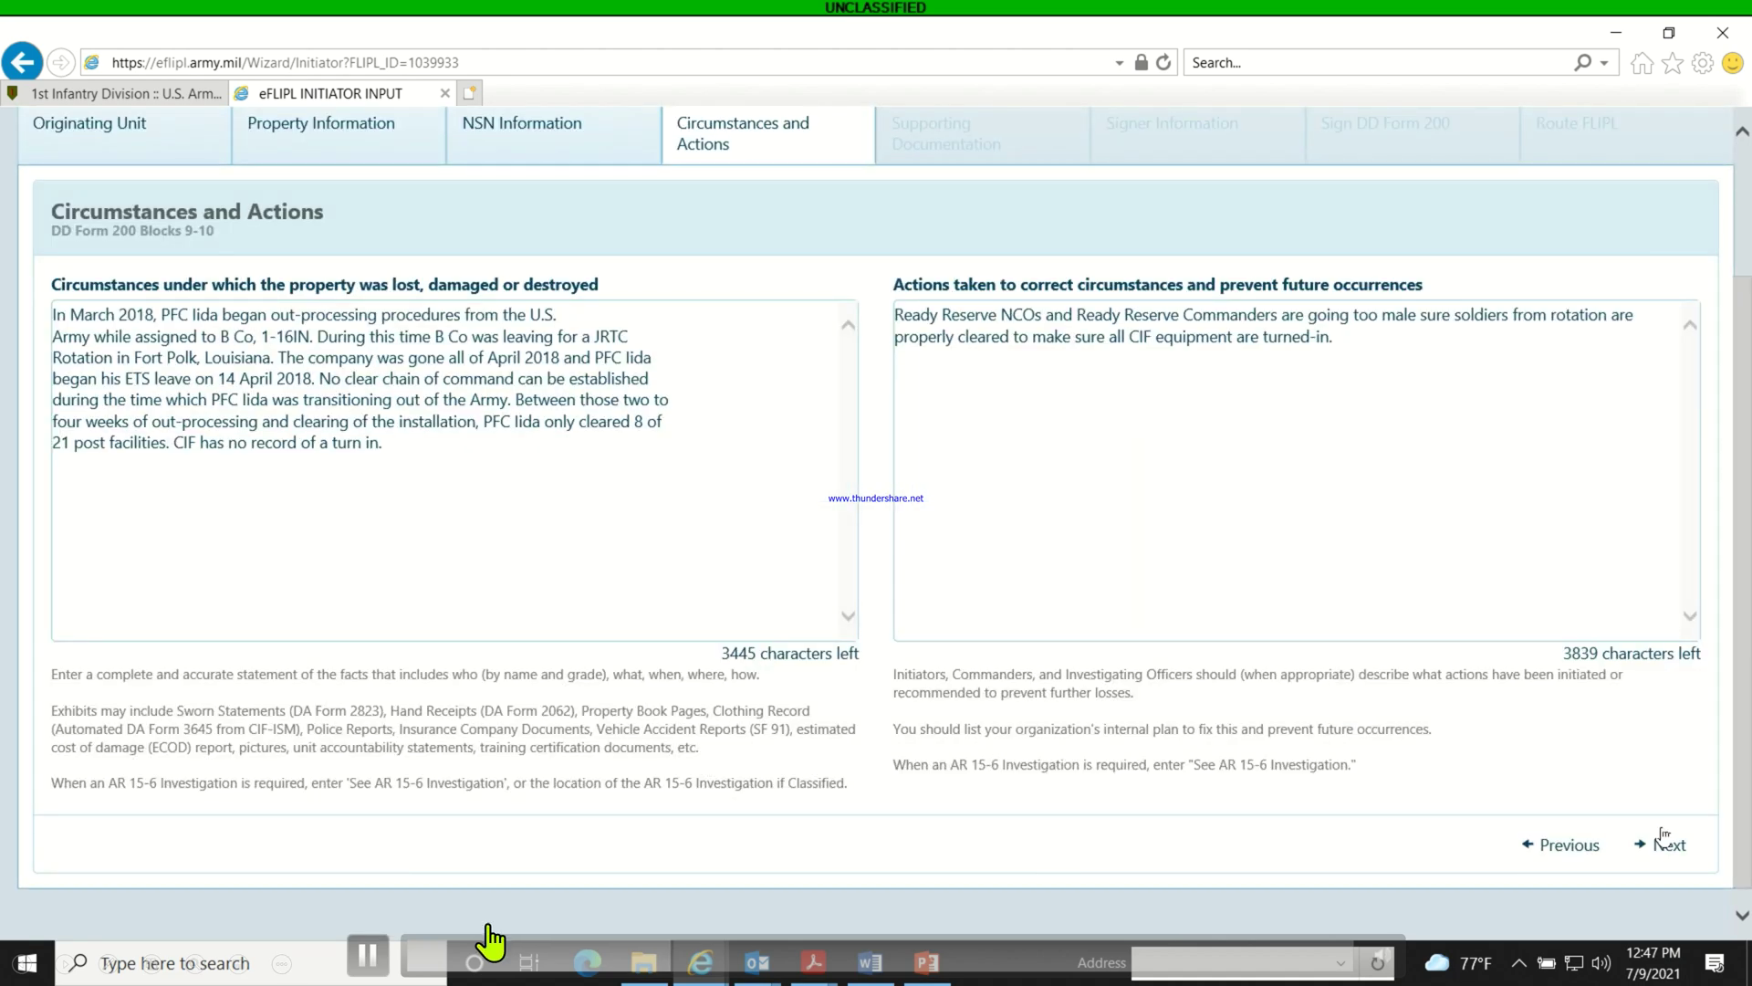
left_click(666, 959)
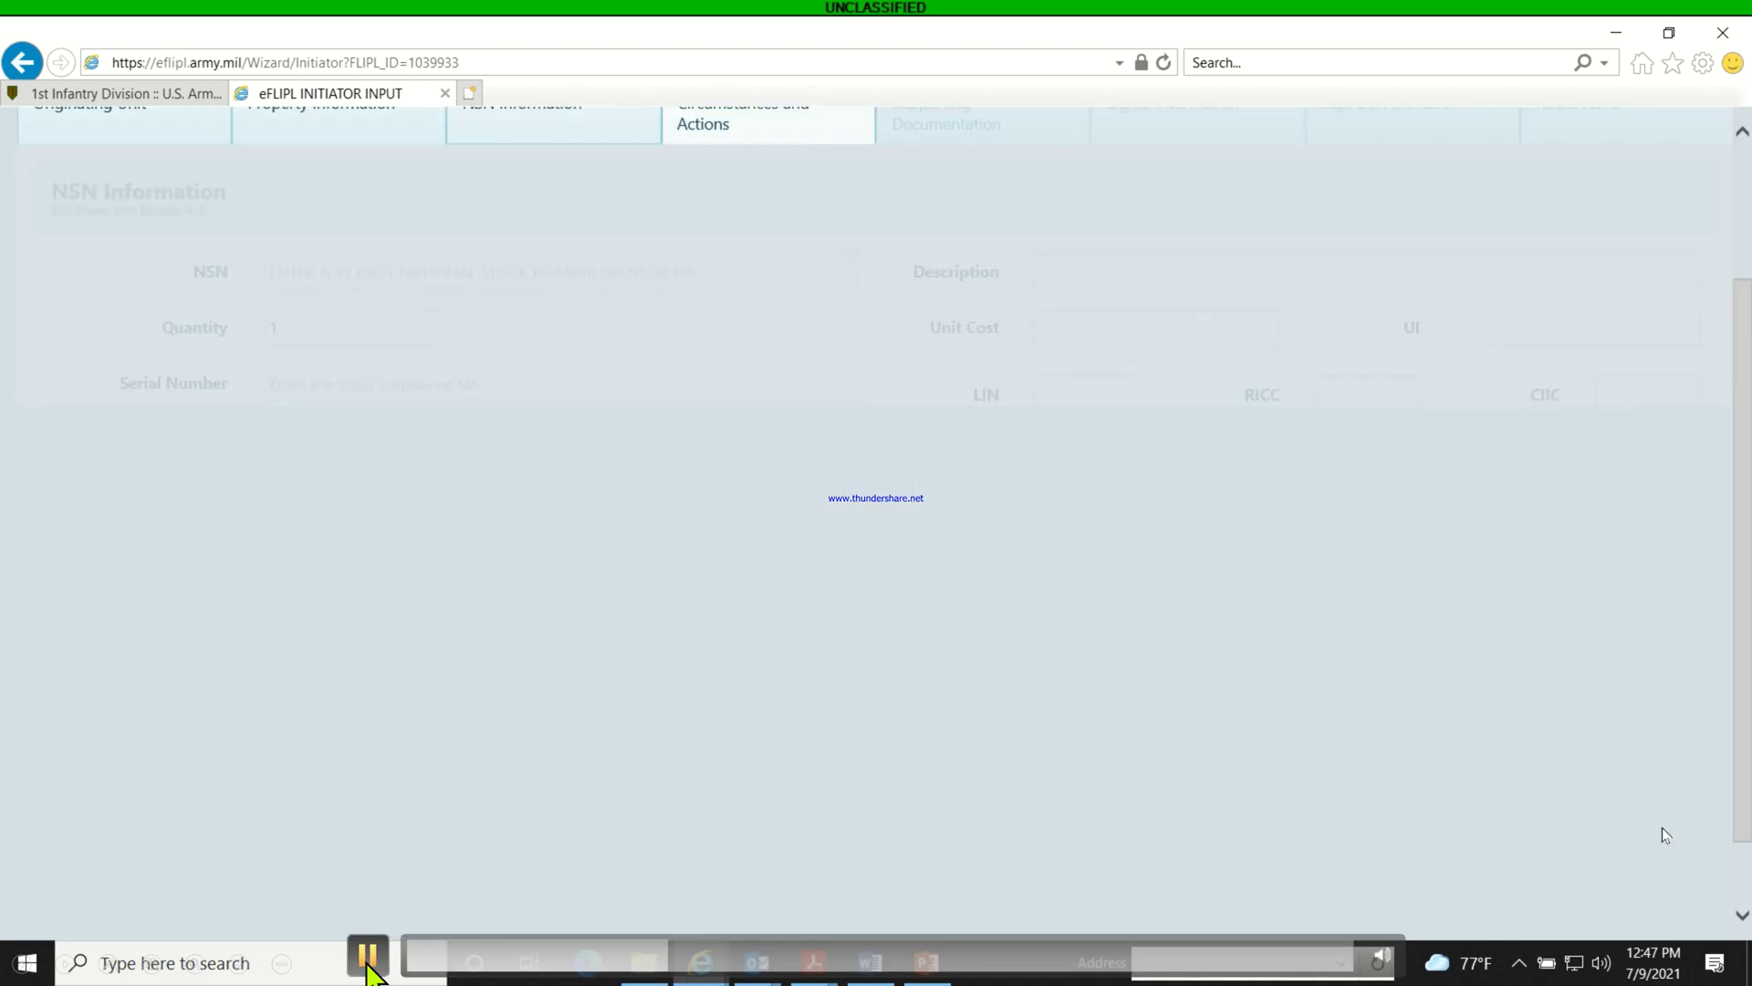
left_click(368, 956)
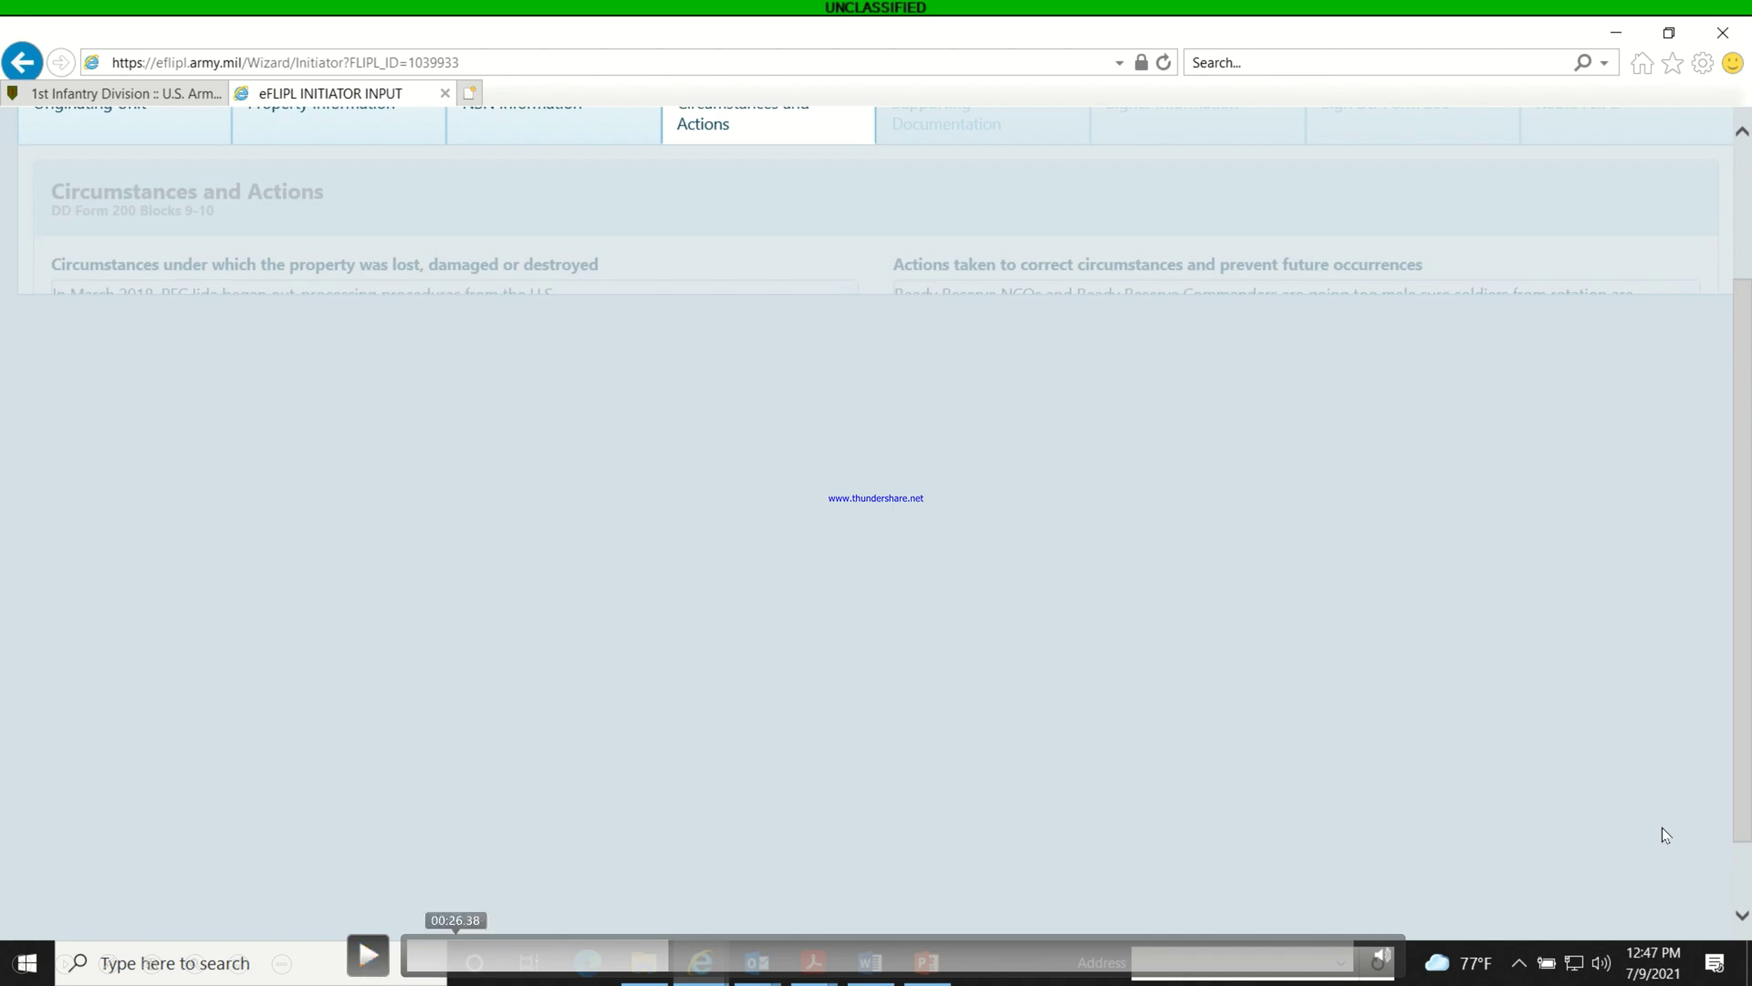
left_click(665, 954)
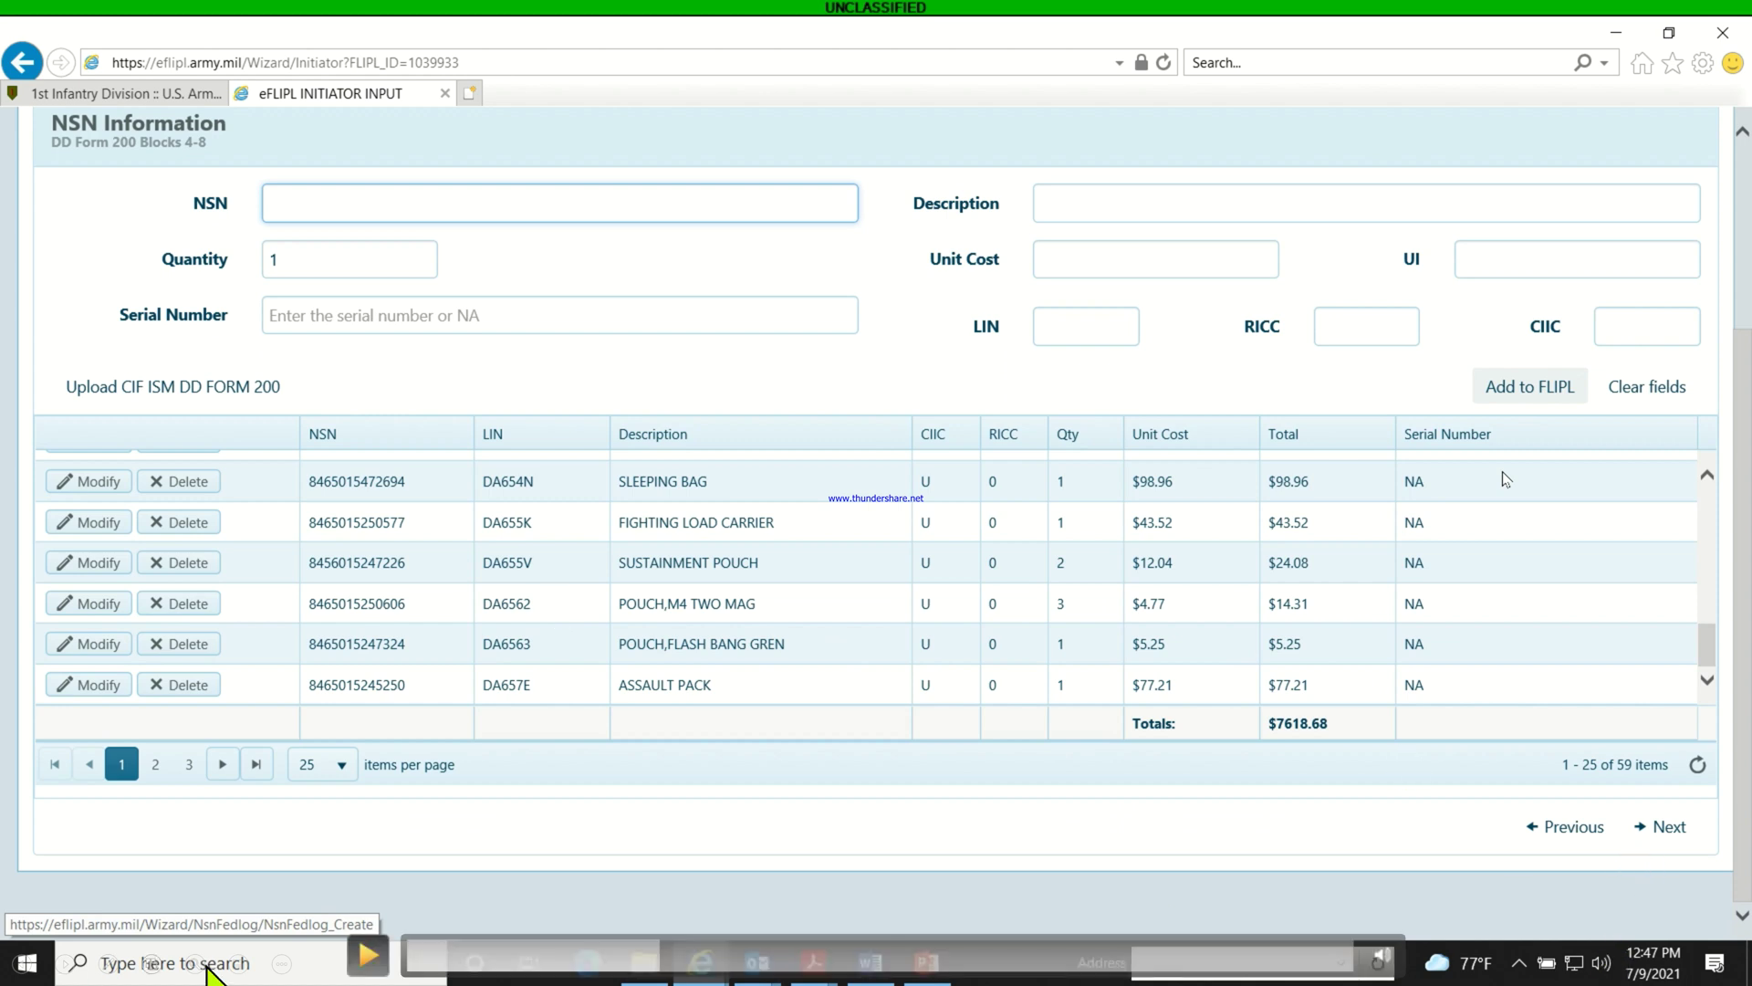
left_click(366, 960)
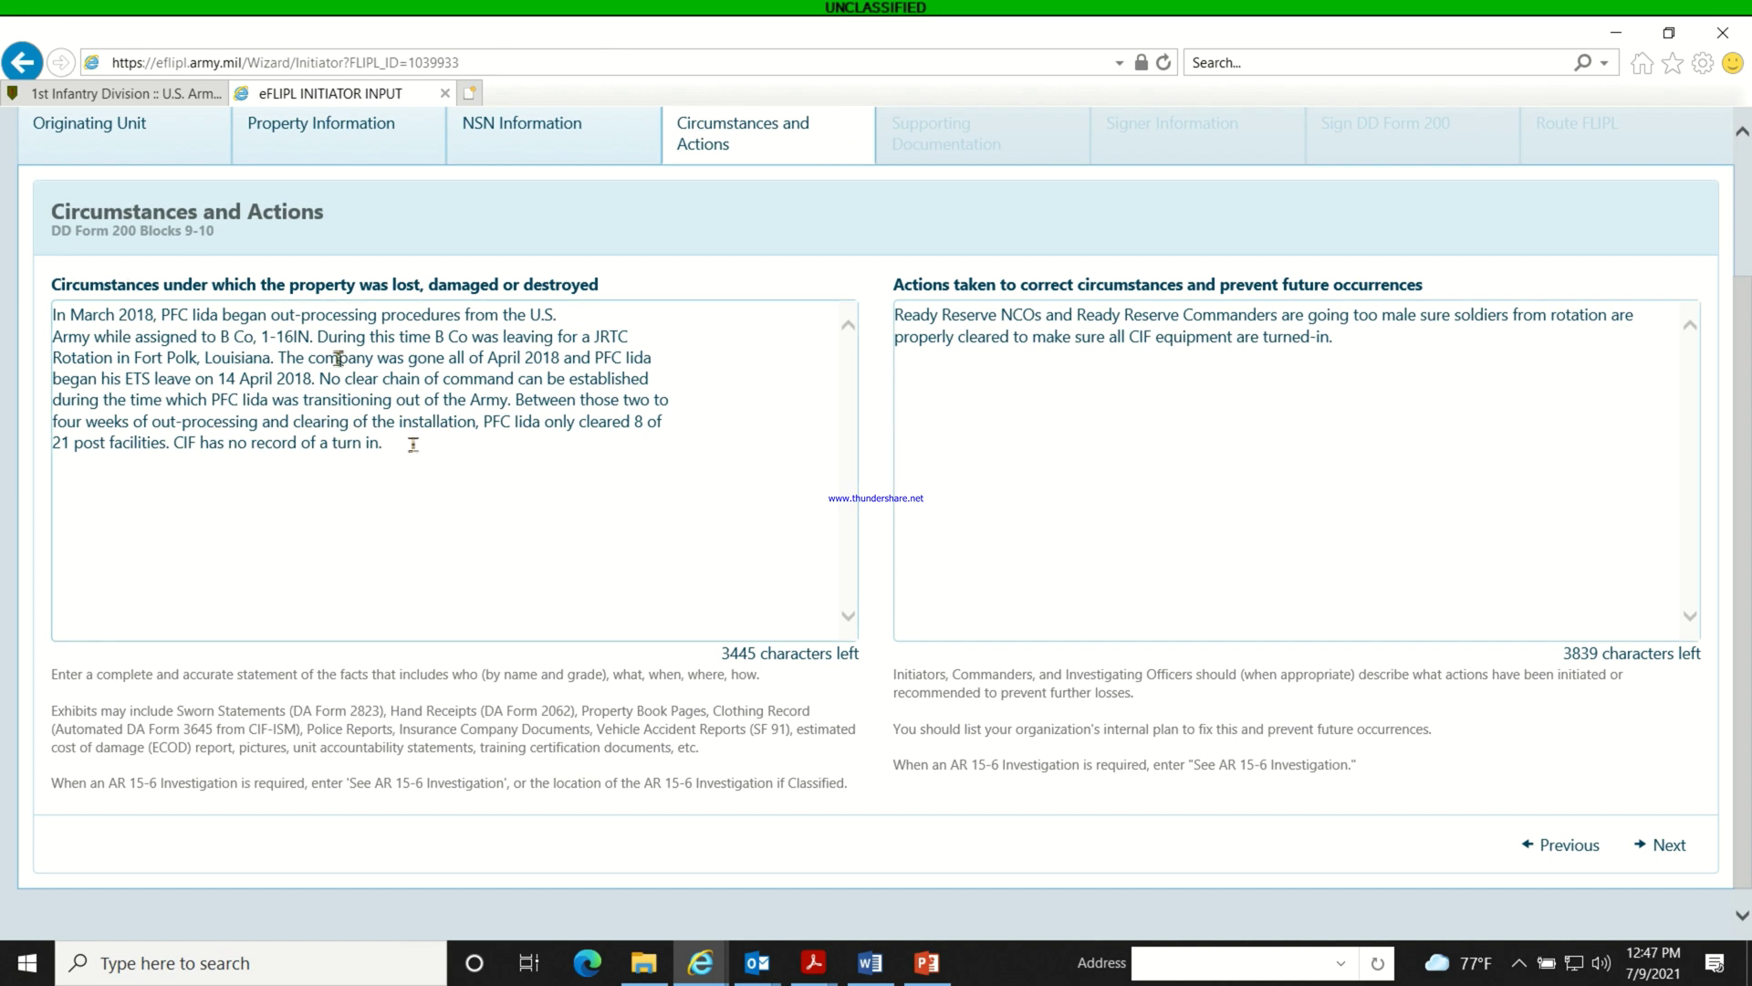
Briefly open the iida FLIPL exhibit folder, minimize it, and bring up the open Acrobat PDFs.
left_click(646, 964)
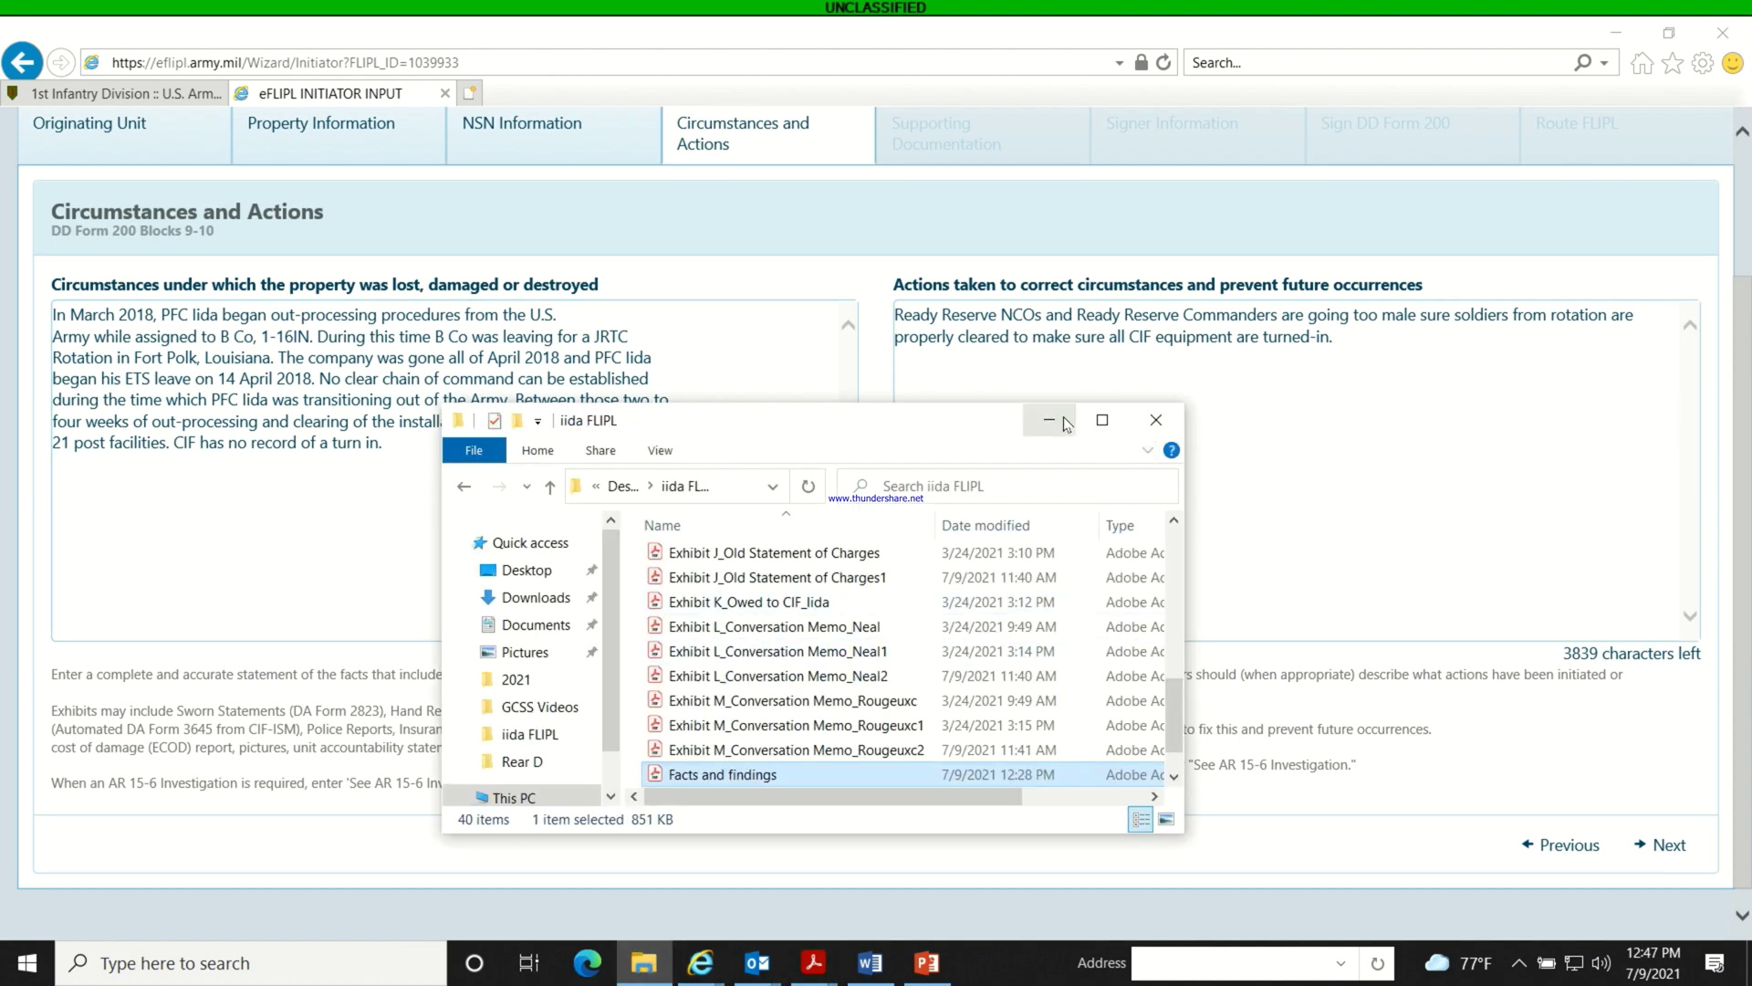
left_click(1050, 420)
left_click(814, 963)
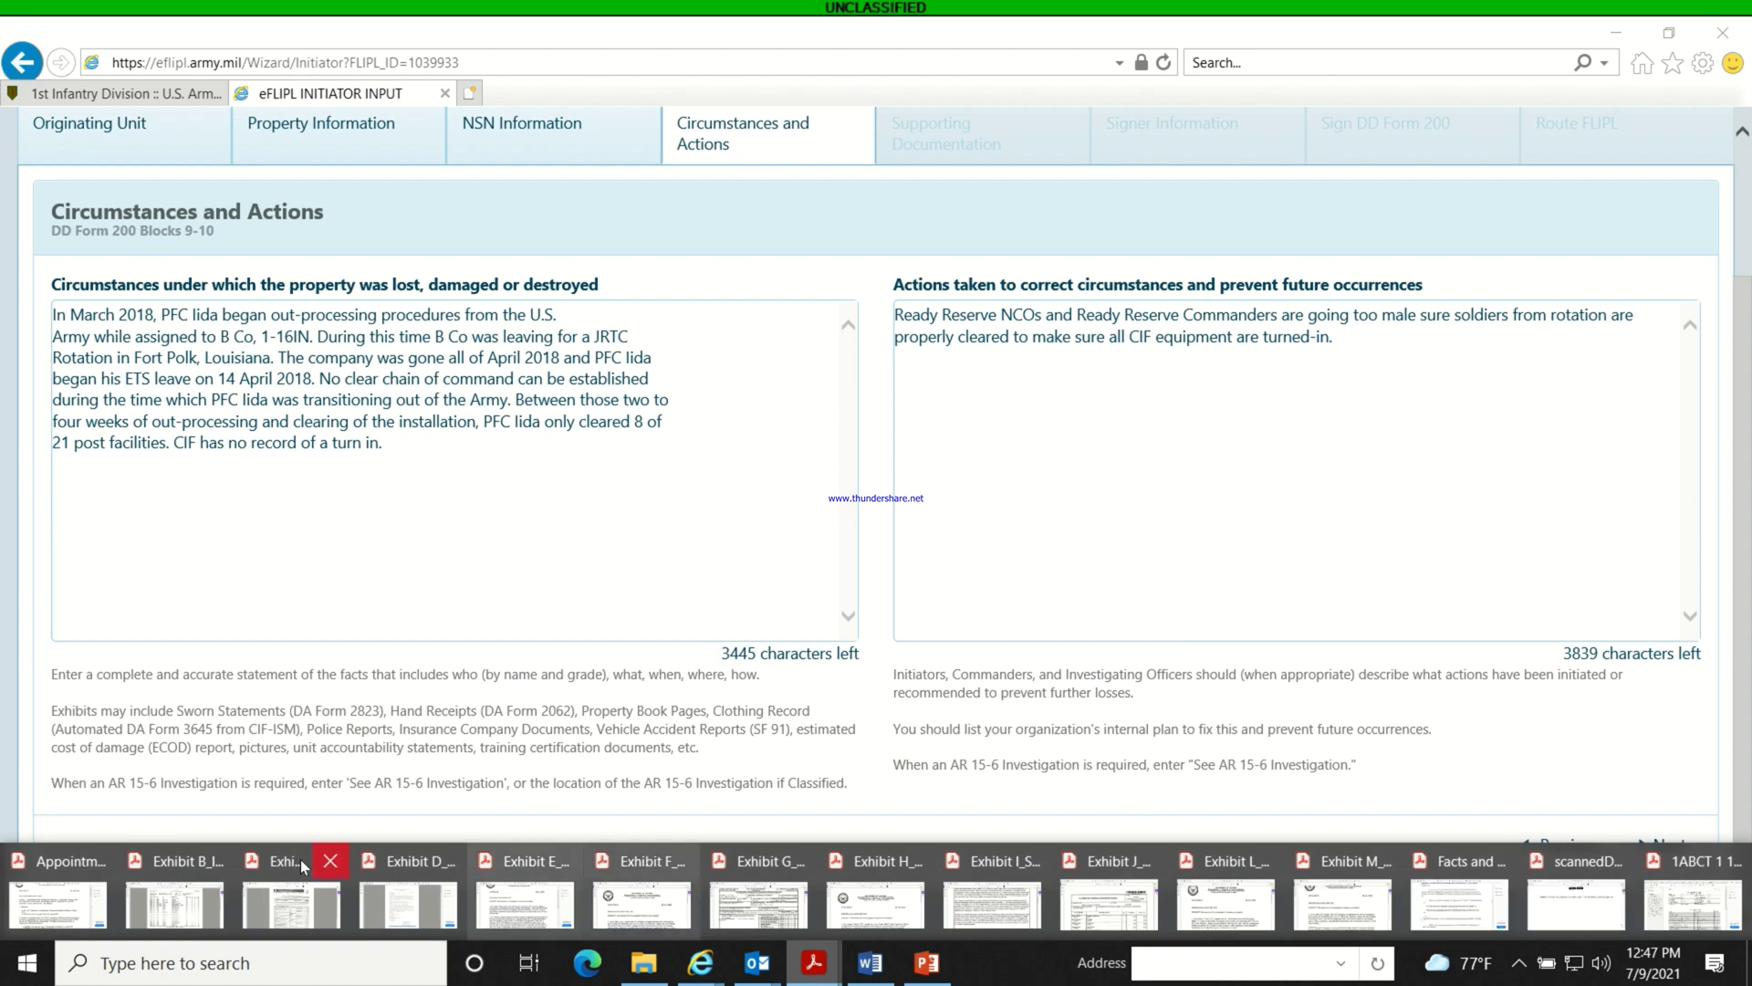
Read the Facts and findings PDF's Background and March 2018 out-processing Summary, then minimize Acrobat.
left_click(76, 889)
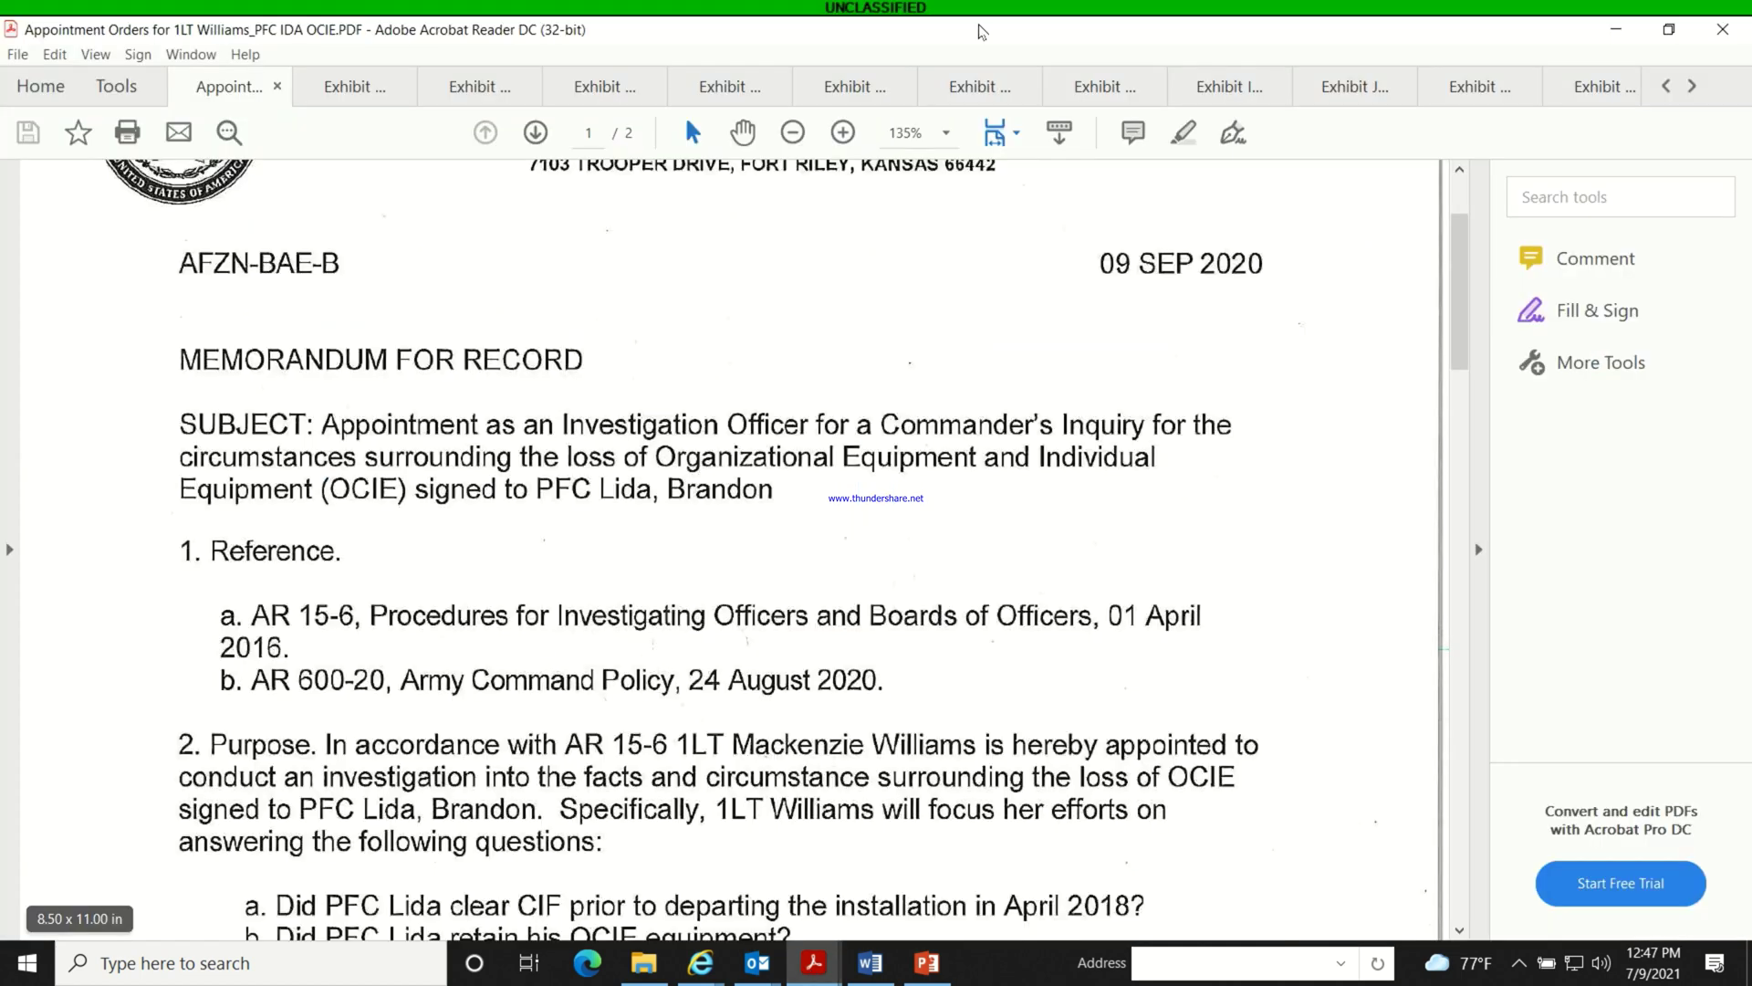
left_click(1692, 86)
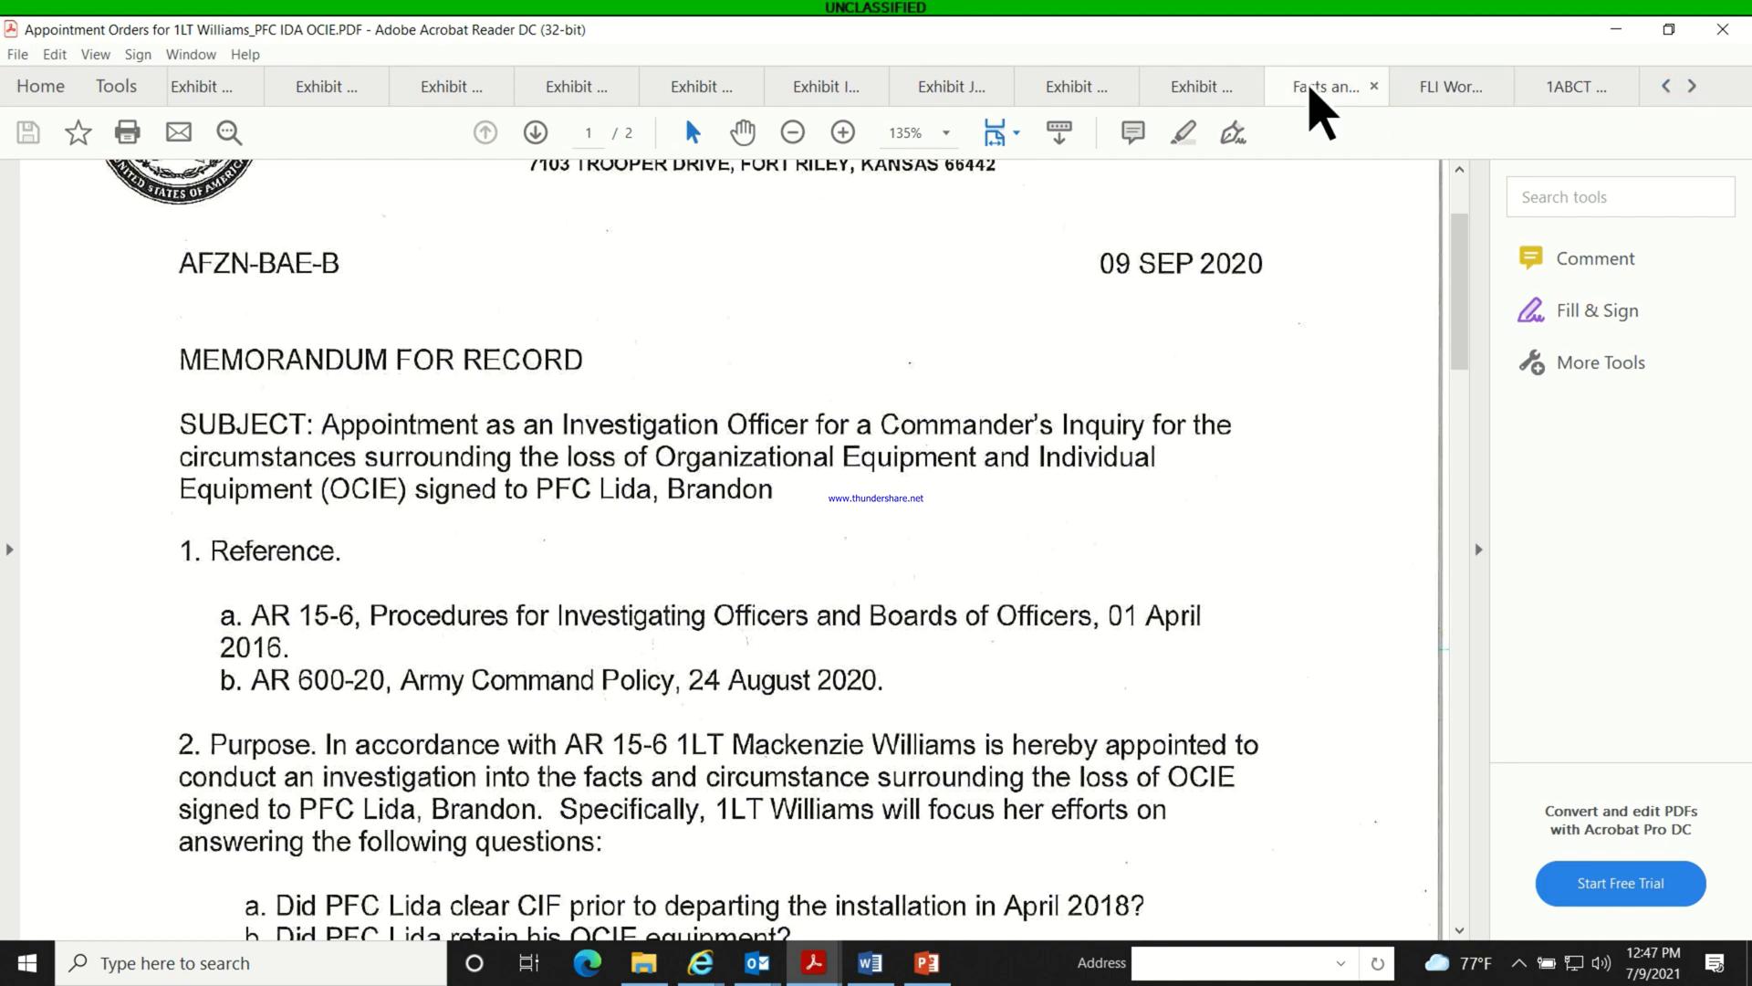
left_click(1299, 89)
scroll(767, 584, "up", 15)
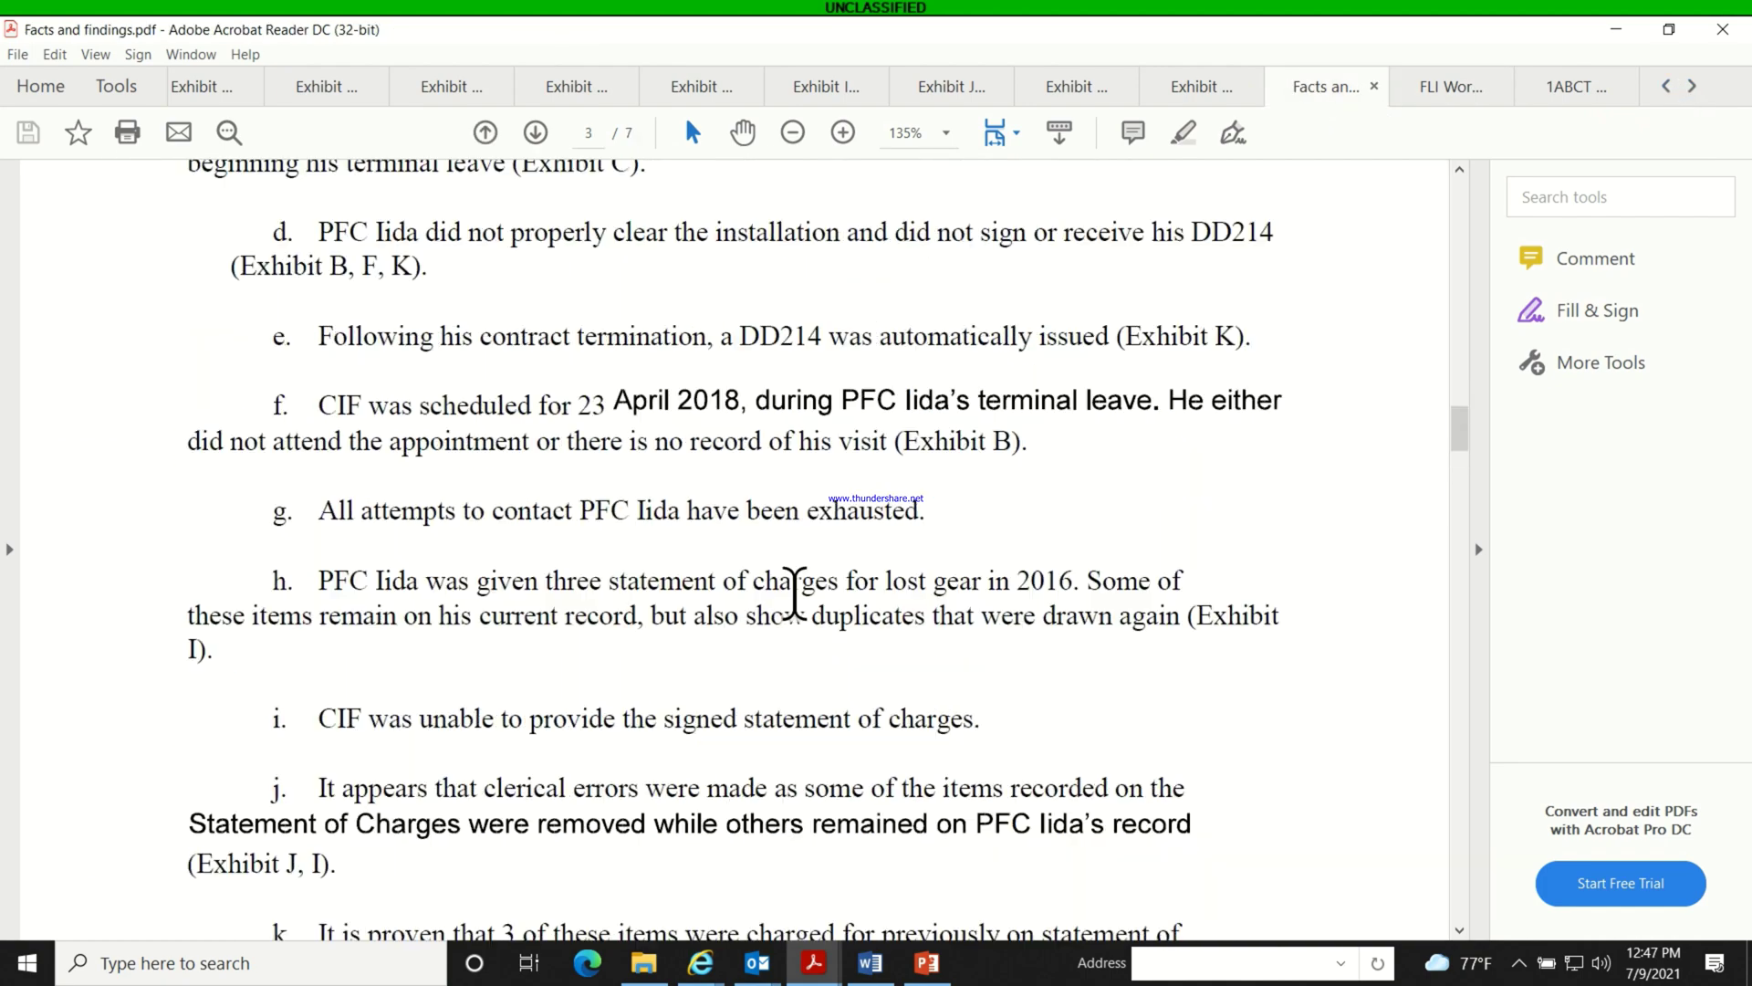
scroll(794, 593, "up", 20)
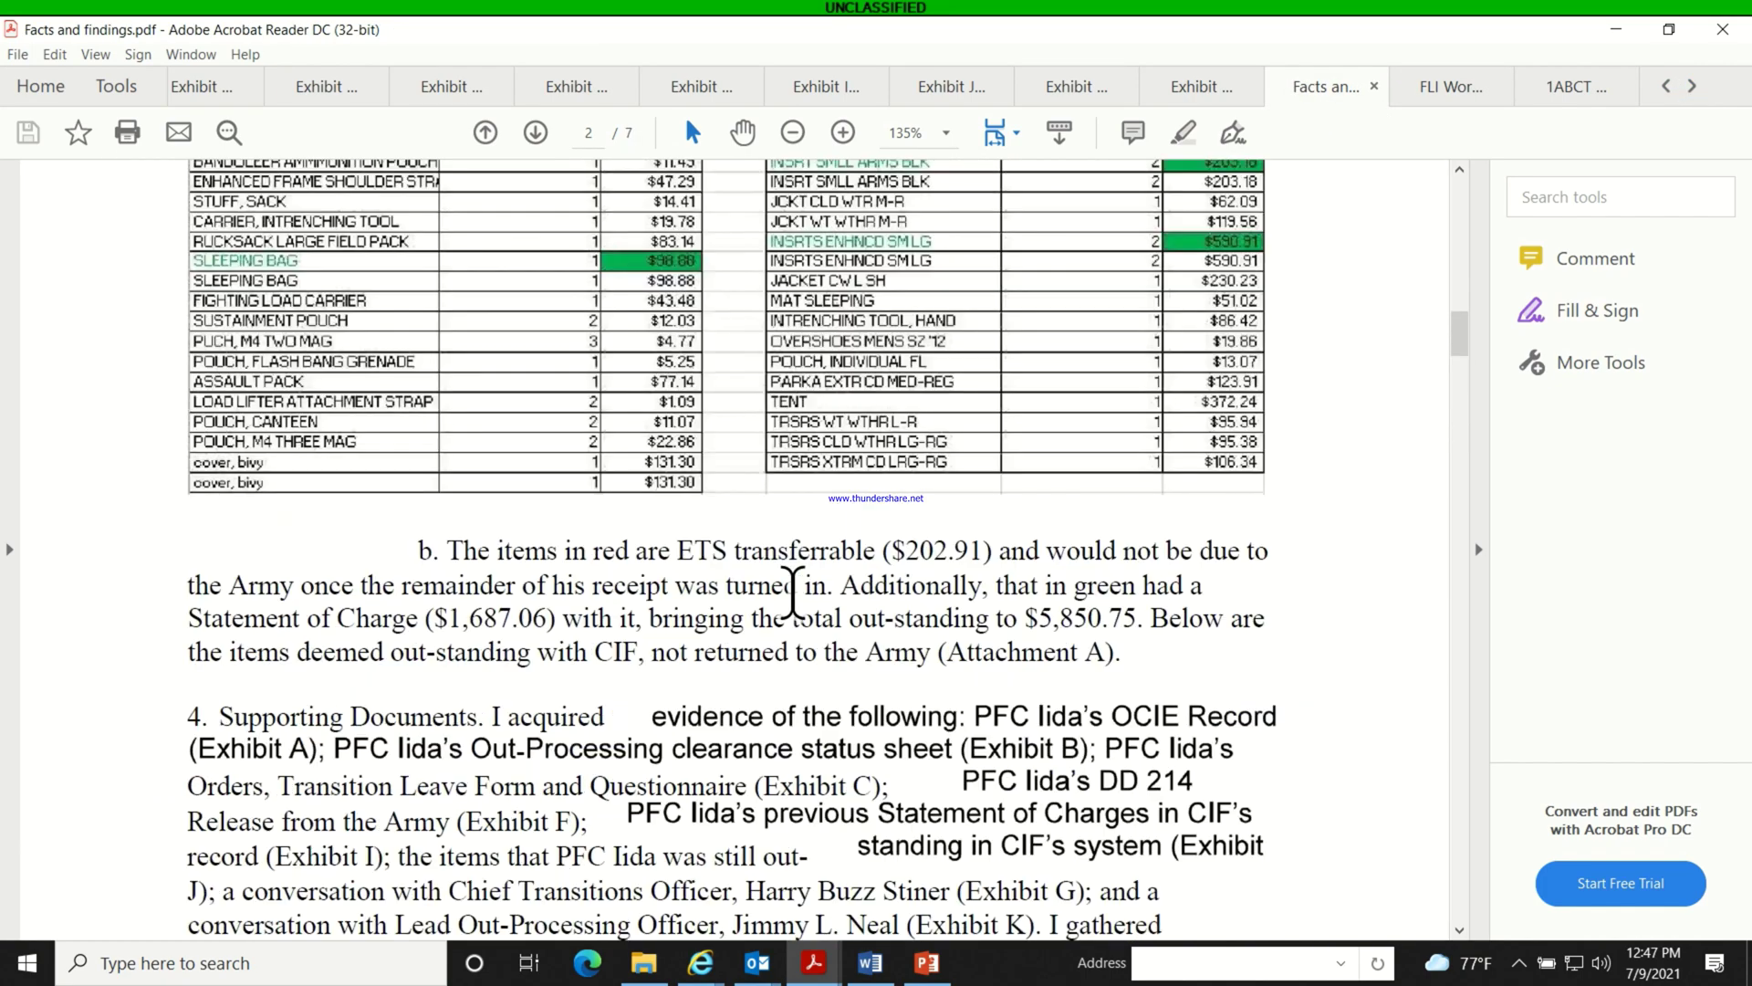
scroll(790, 598, "up", 15)
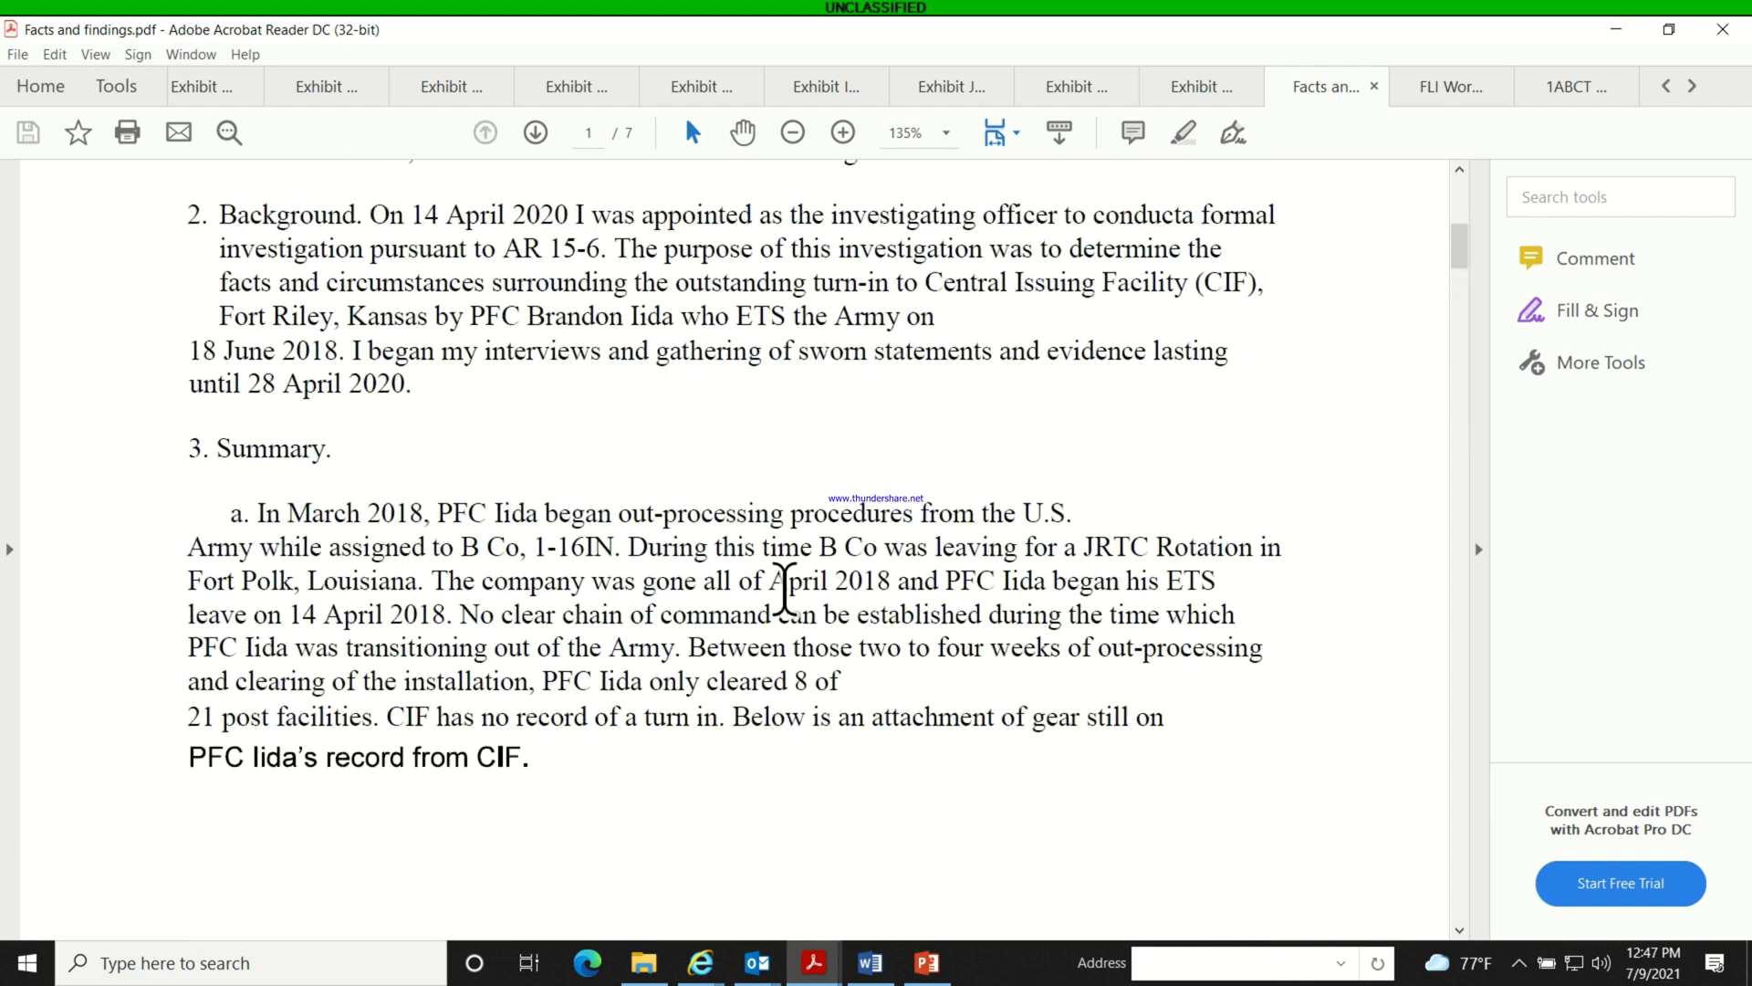
scroll(794, 616, "up", 1)
scroll(735, 551, "down", 4)
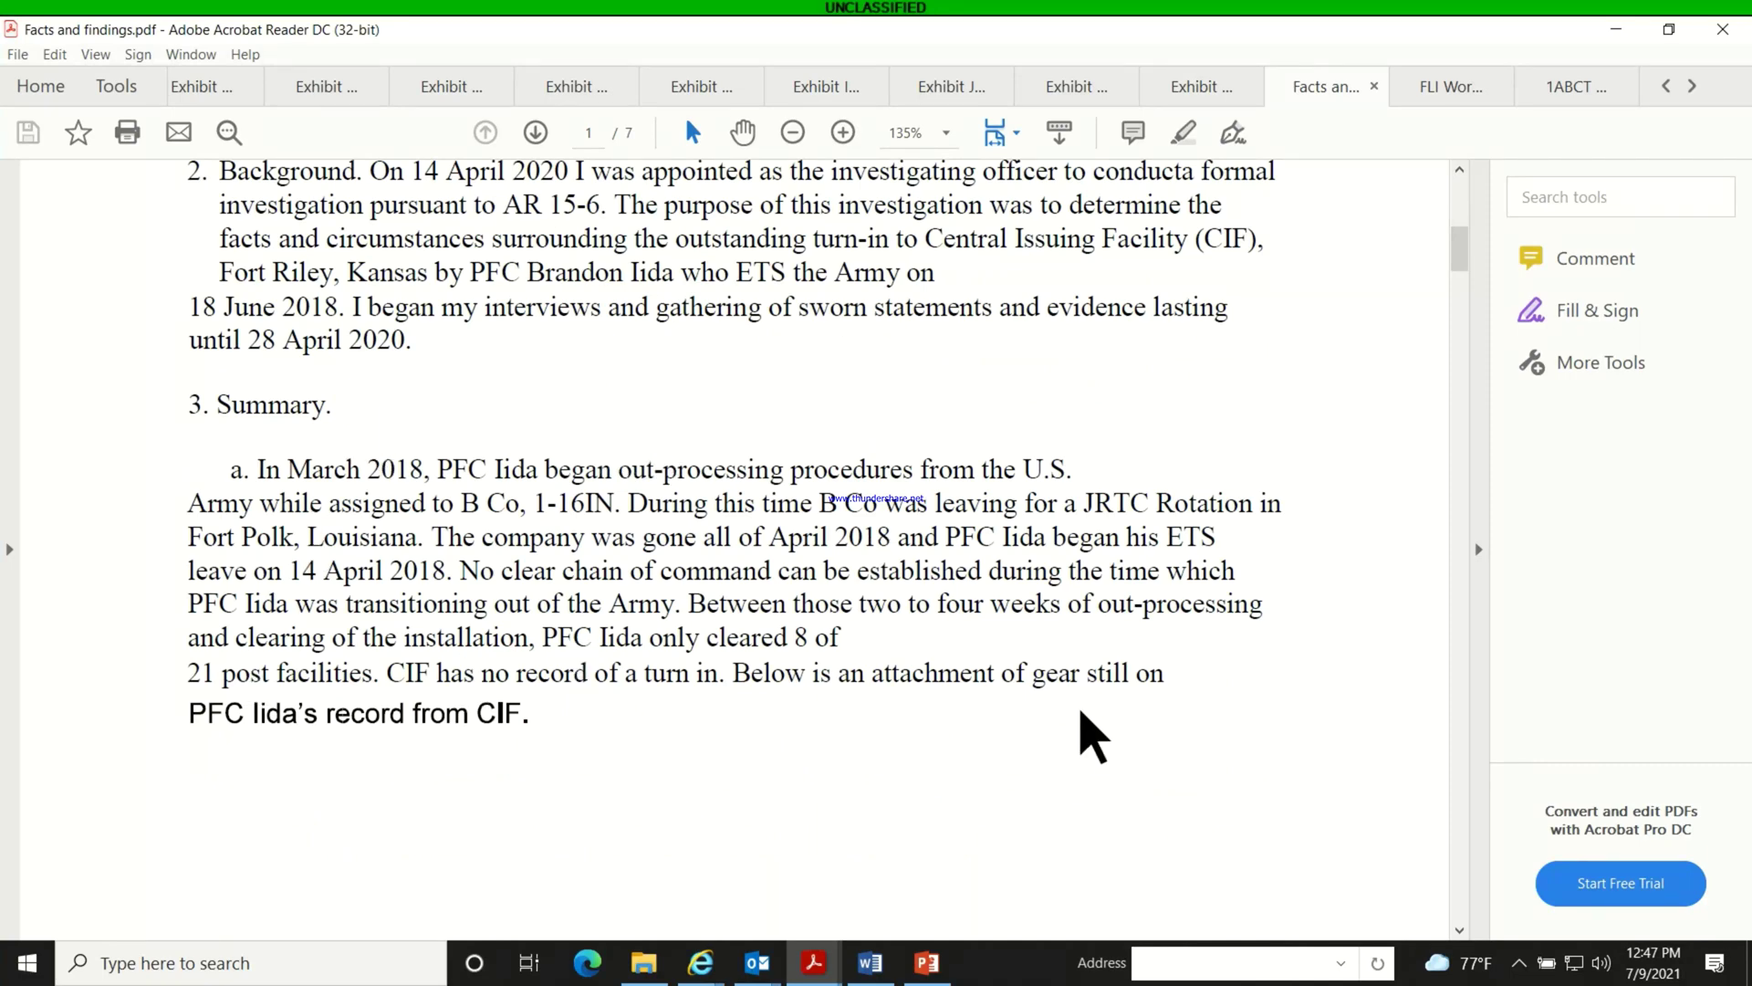
left_click(1615, 28)
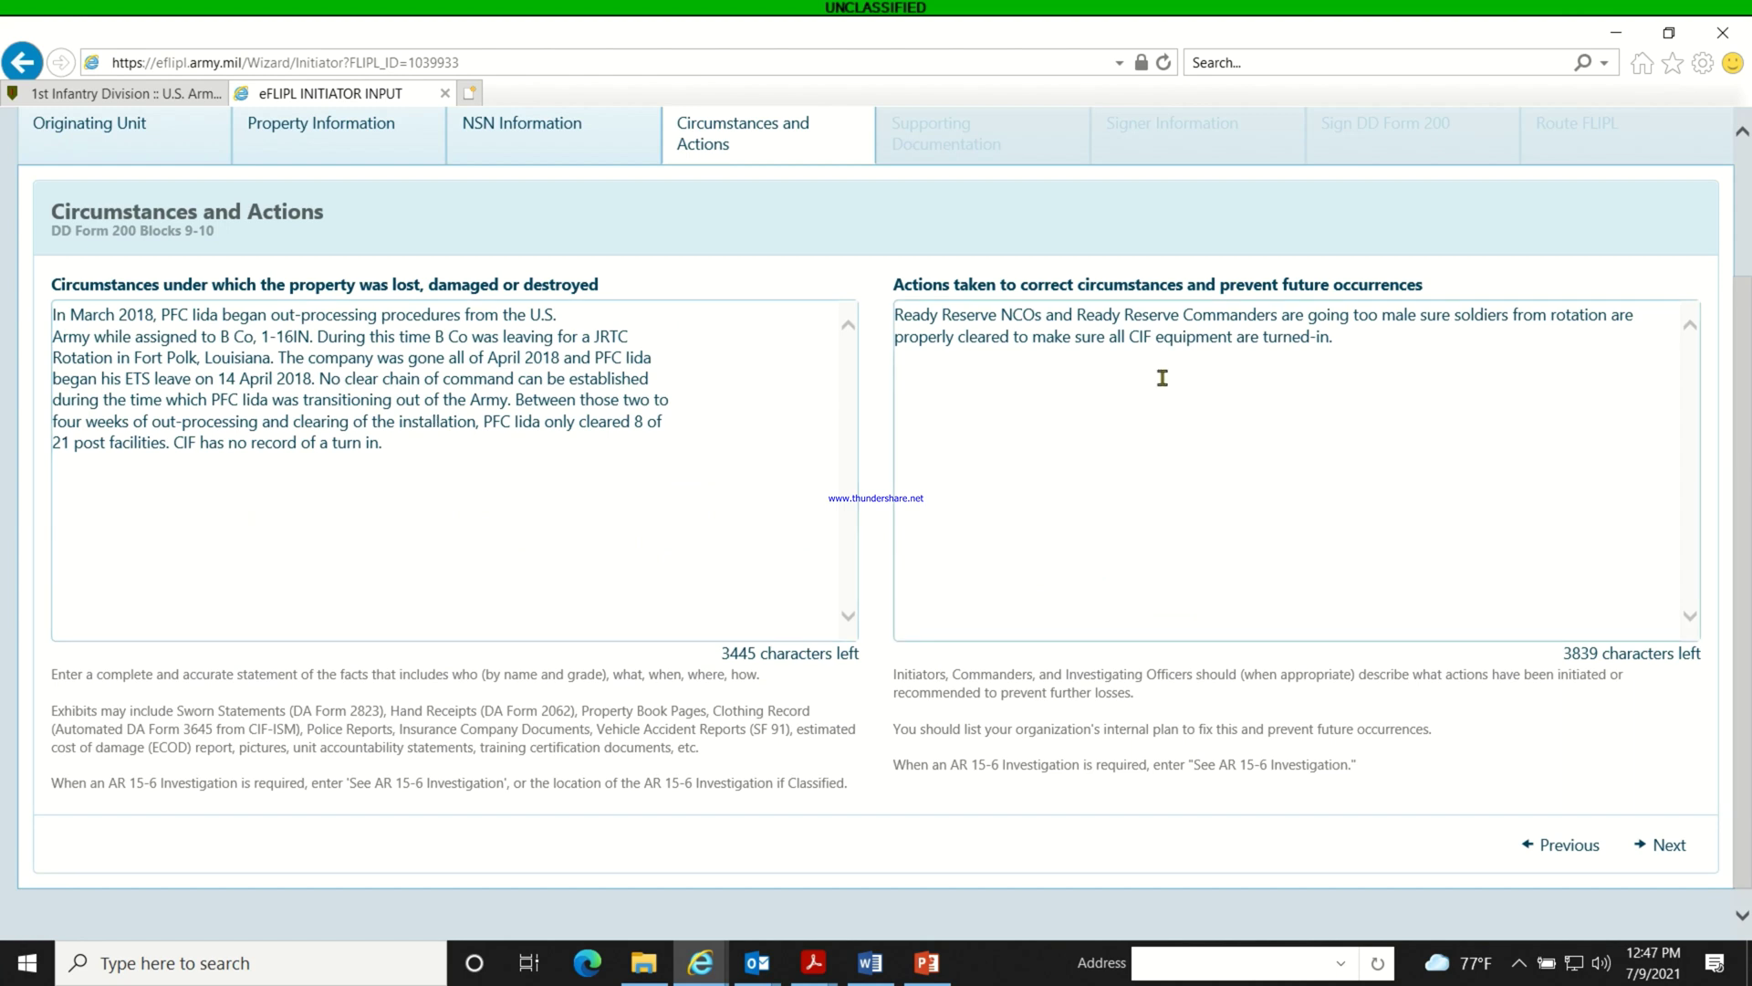
Check the corrective actions statement and continue to the 14-file Supporting Documentation step.
left_click(1165, 336)
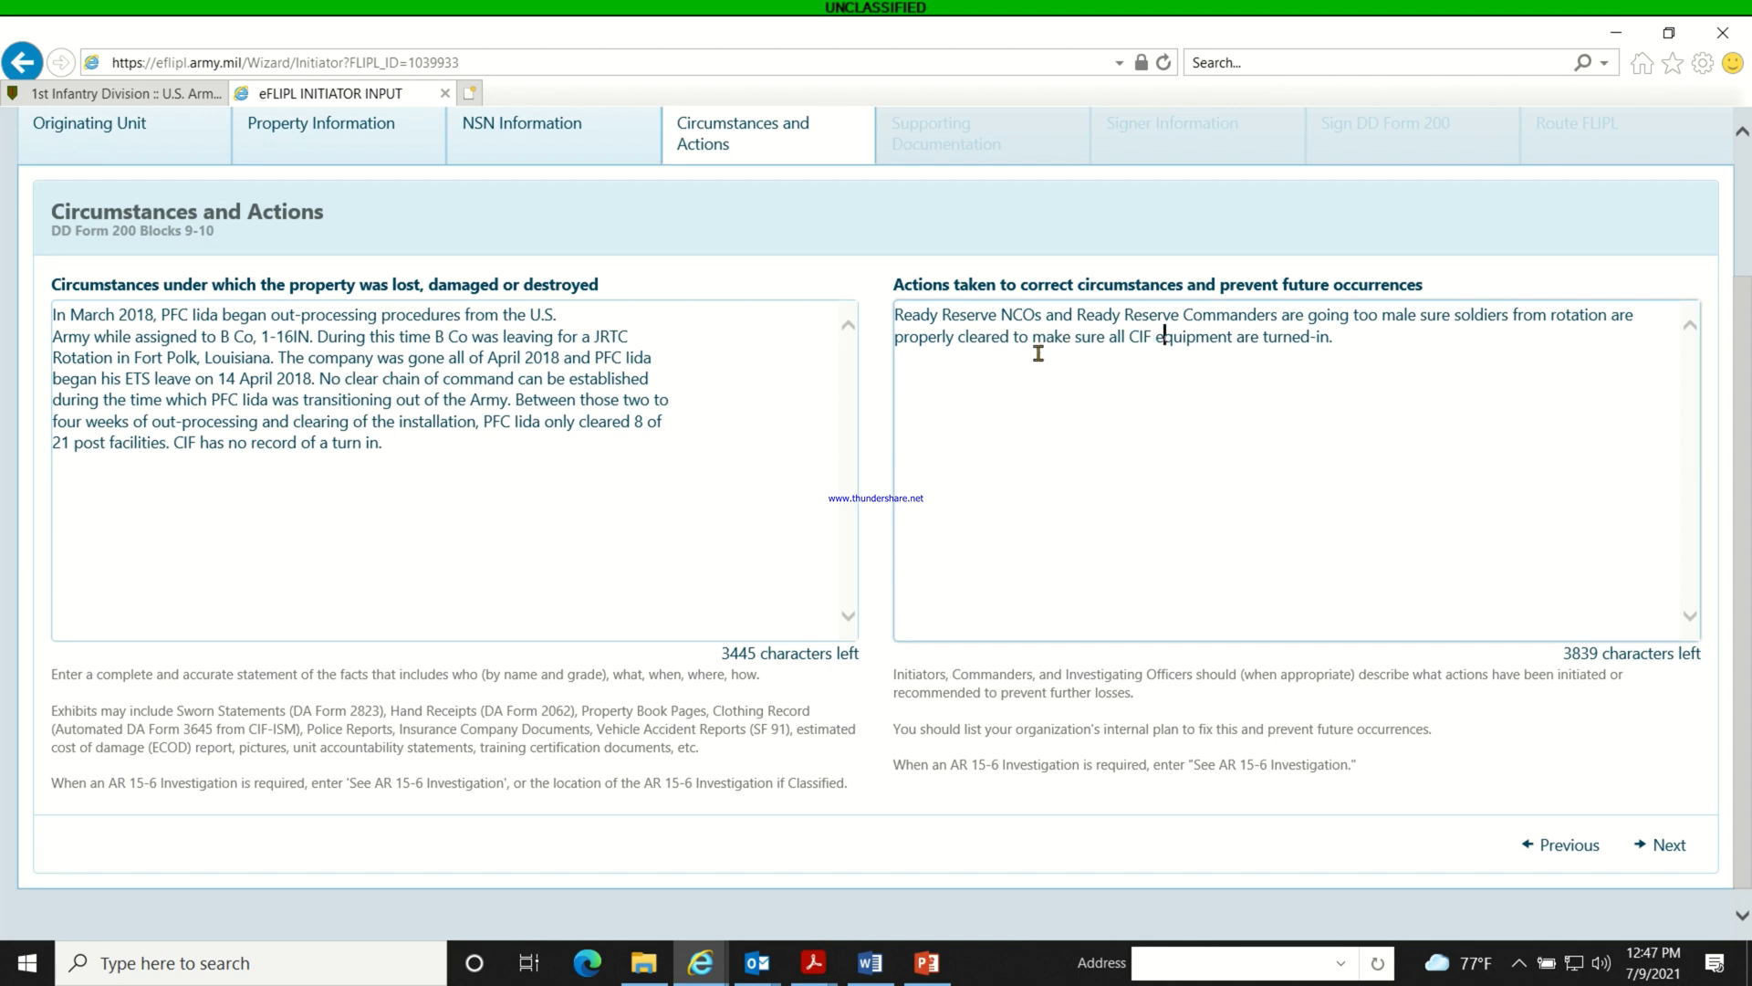
scroll(1077, 411, "down", 1)
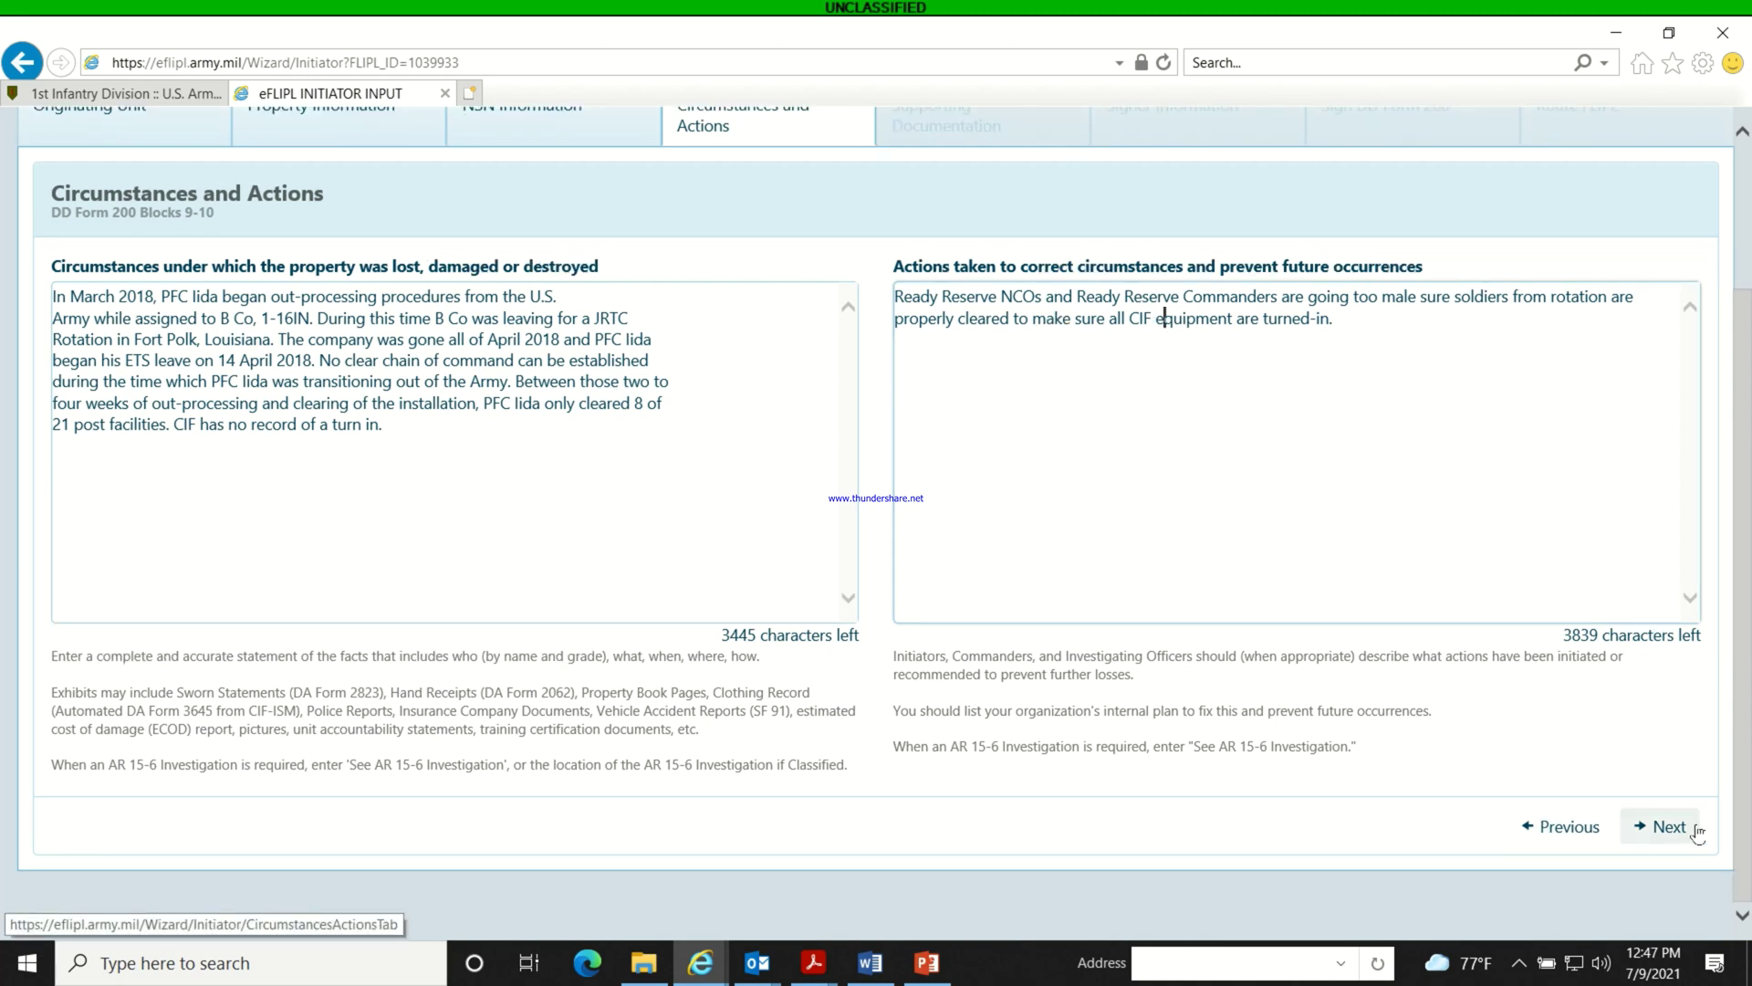
left_click(1660, 833)
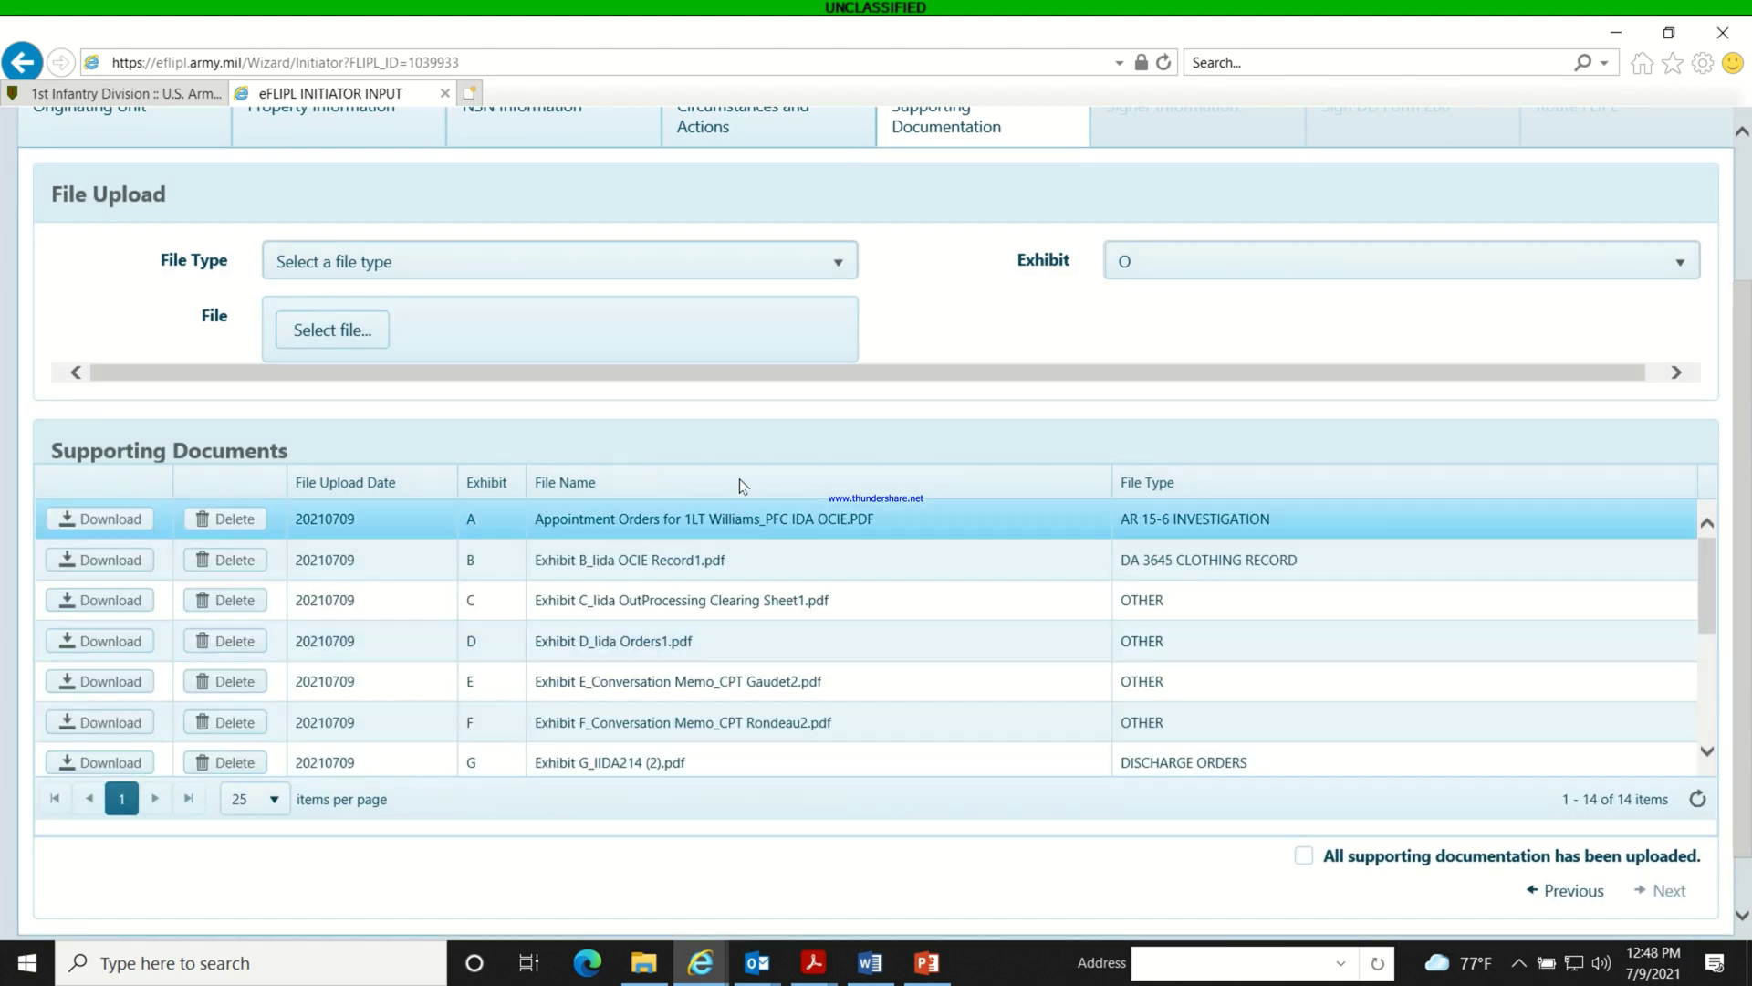
Bring up the iida FLIPL folder, select the Exhibit L conversation memo, and maximize the window.
left_click(644, 962)
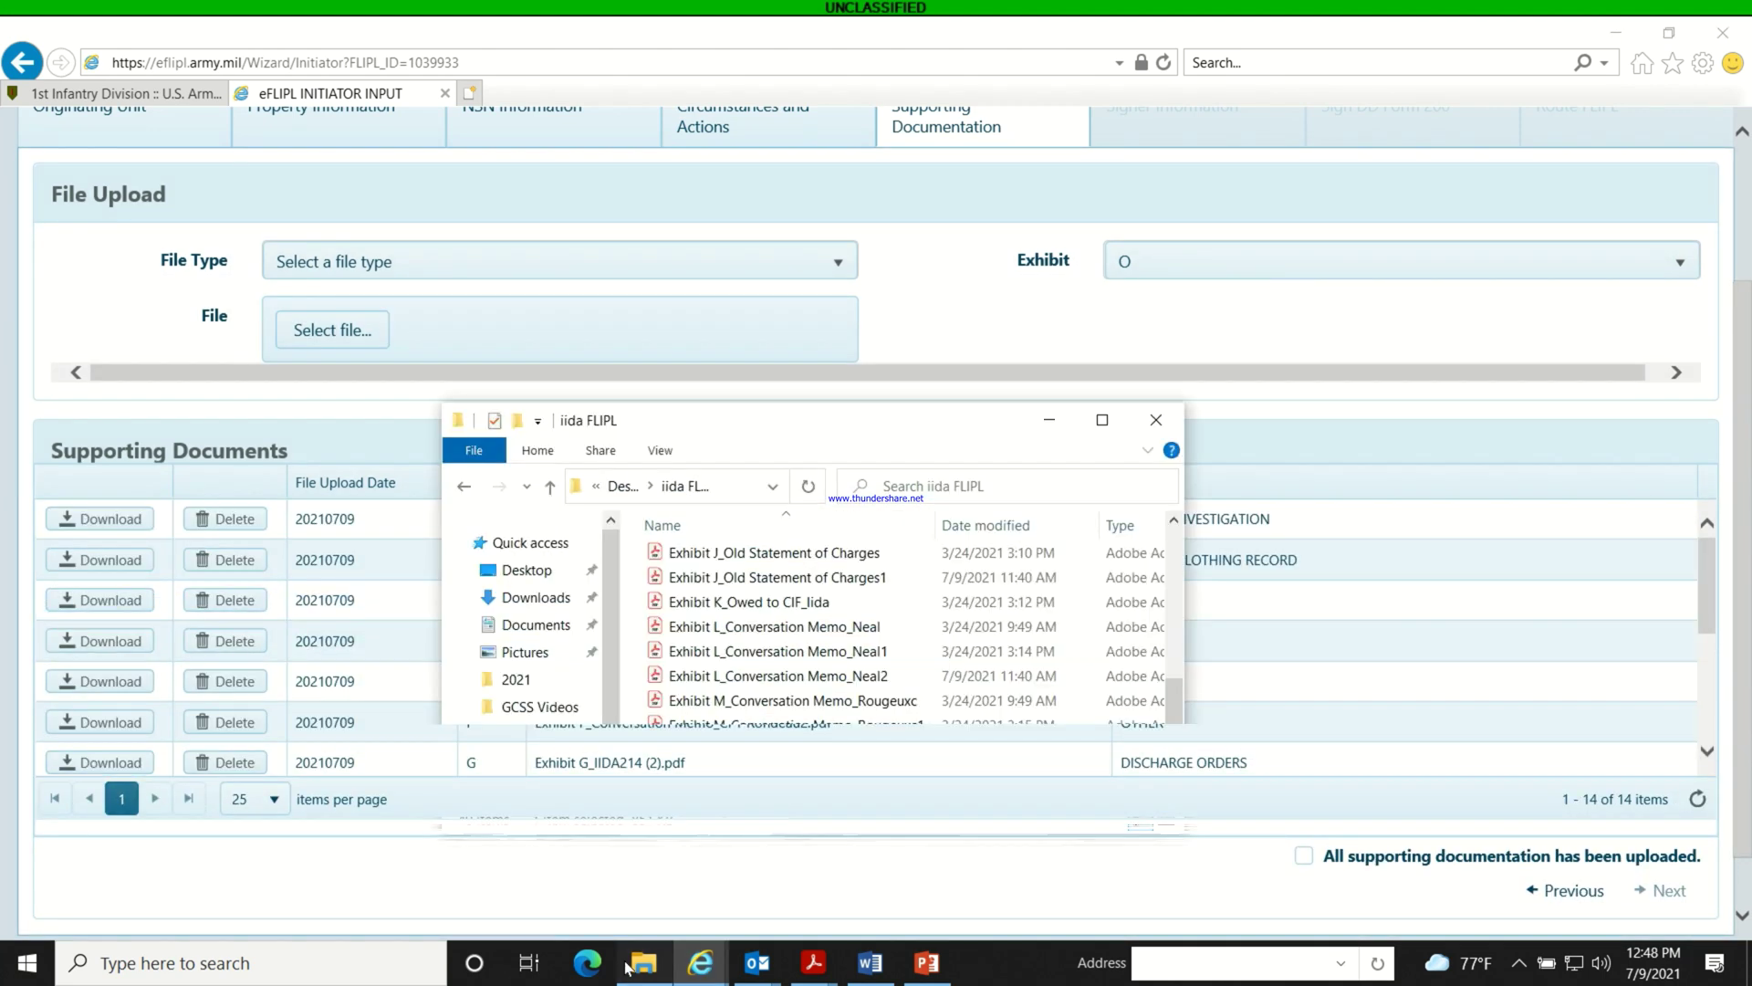
left_click(757, 630)
left_click(368, 954)
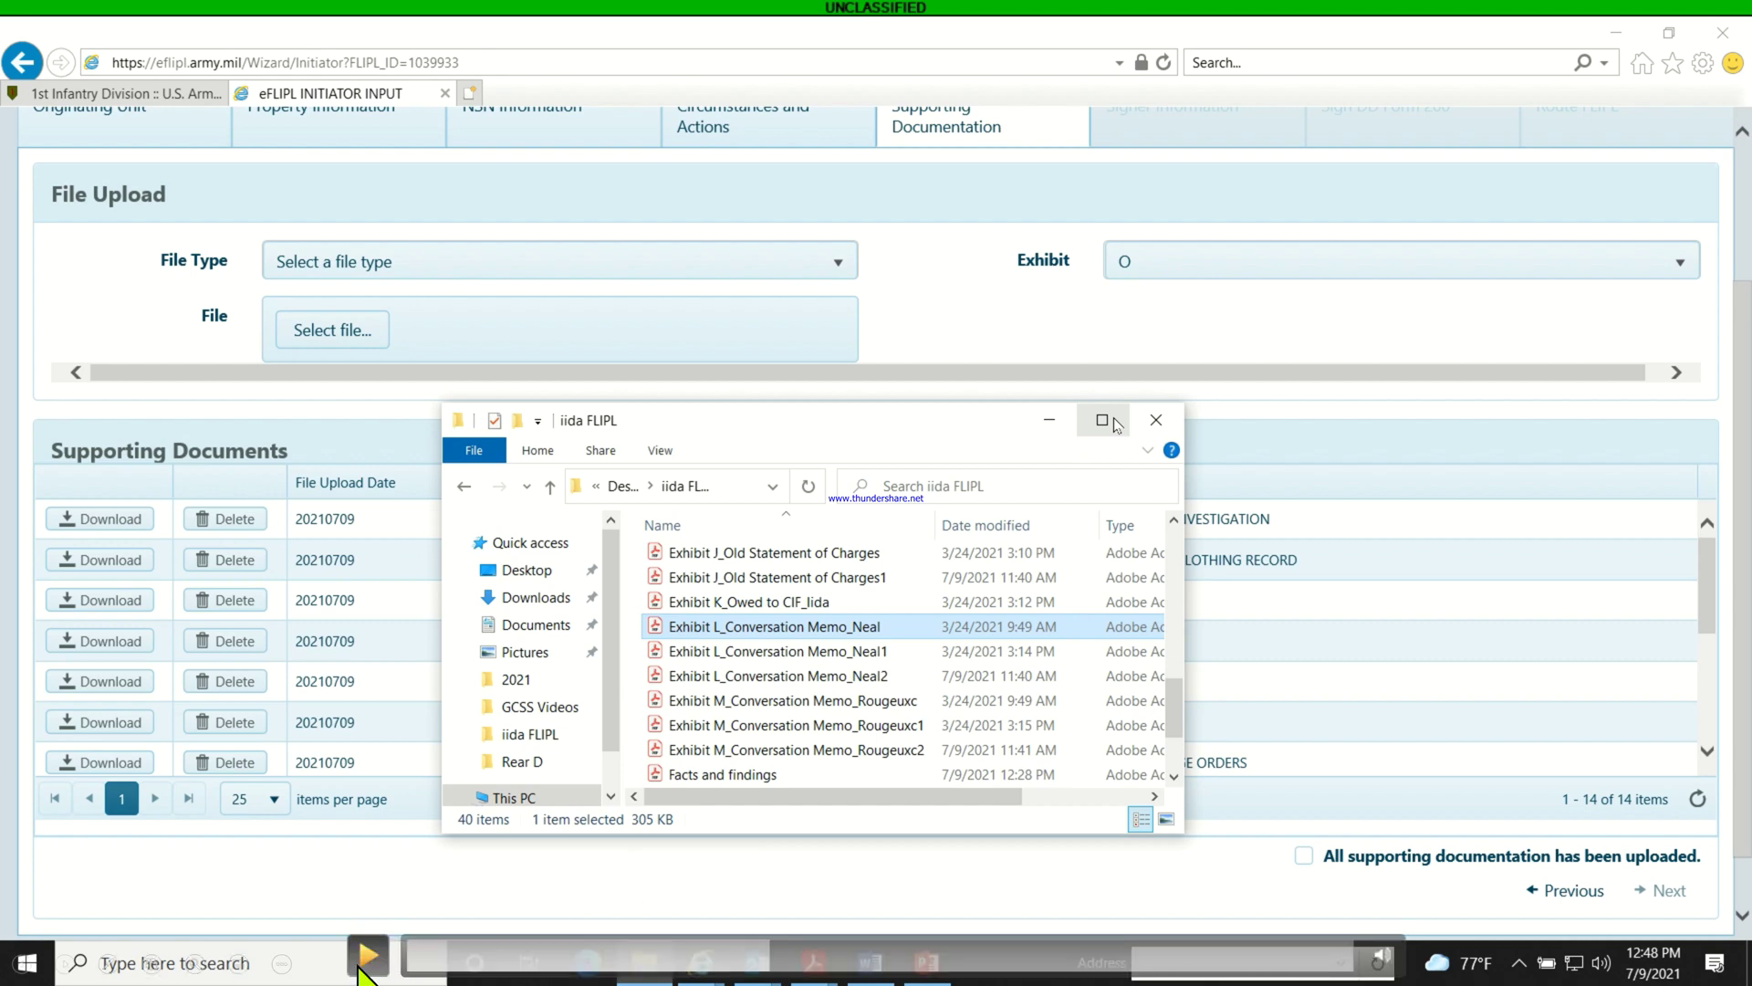
left_click(365, 960)
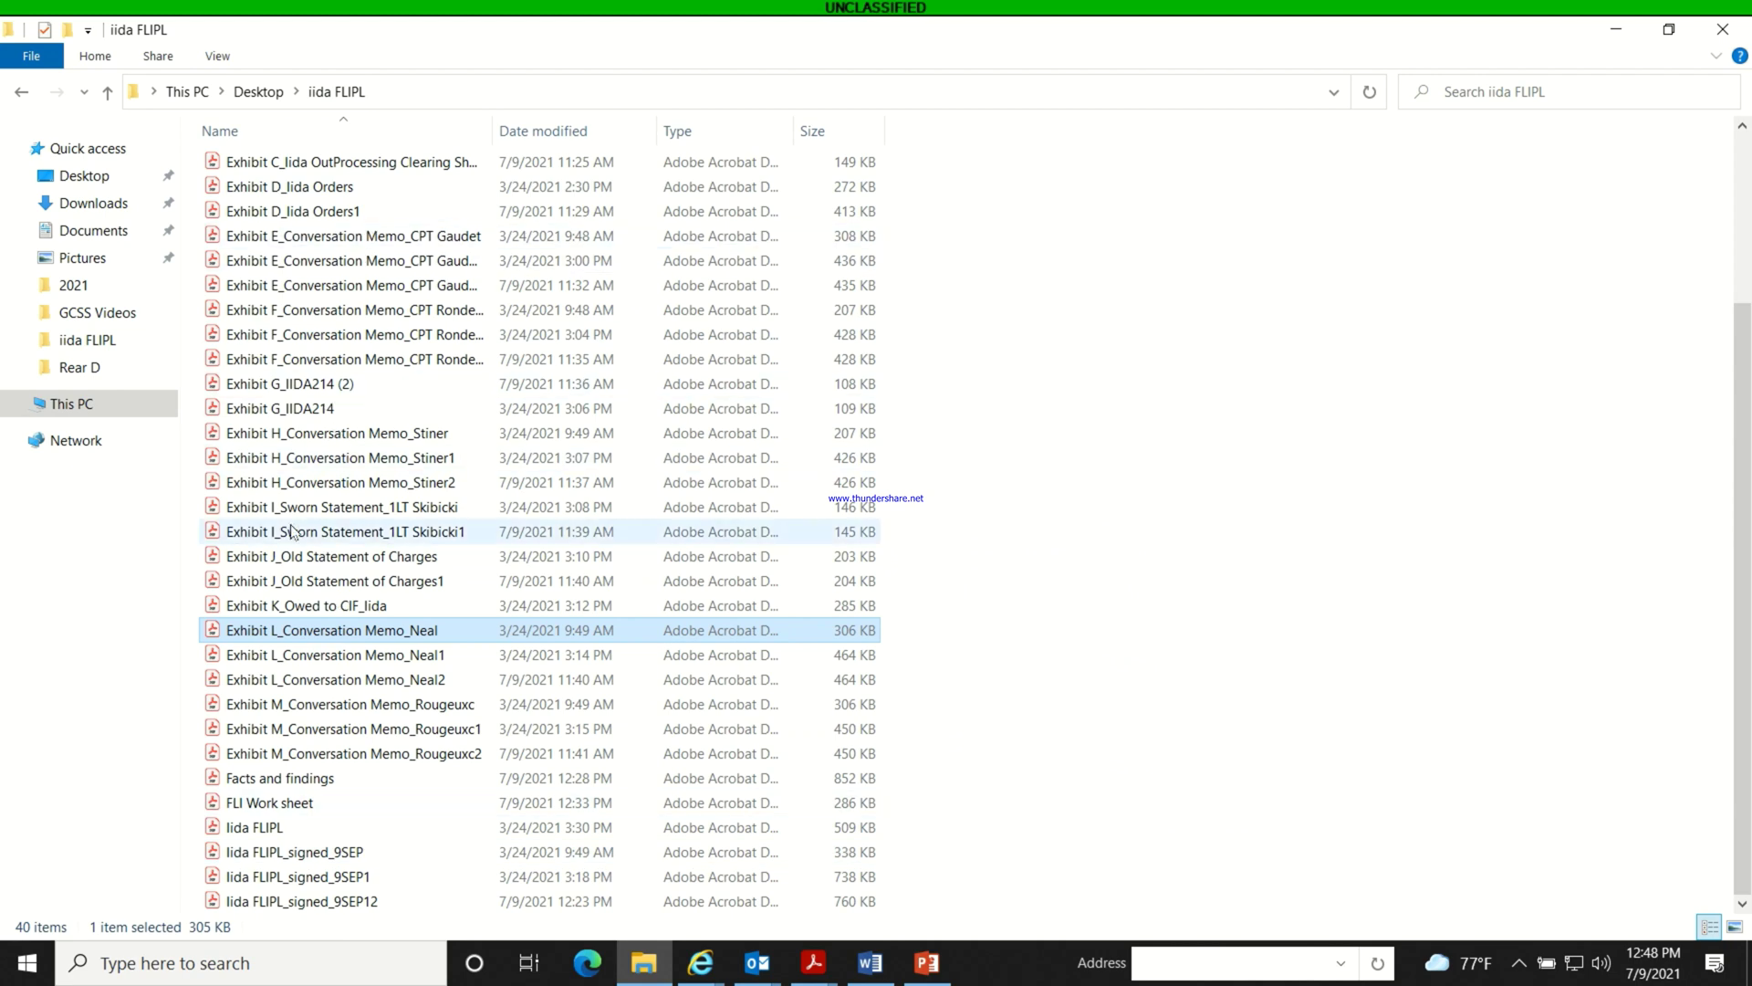
Minimize the exhibit folder, scroll up the eFLIPL page, and switch to the Acrobat Reader PDFs.
left_click(1617, 32)
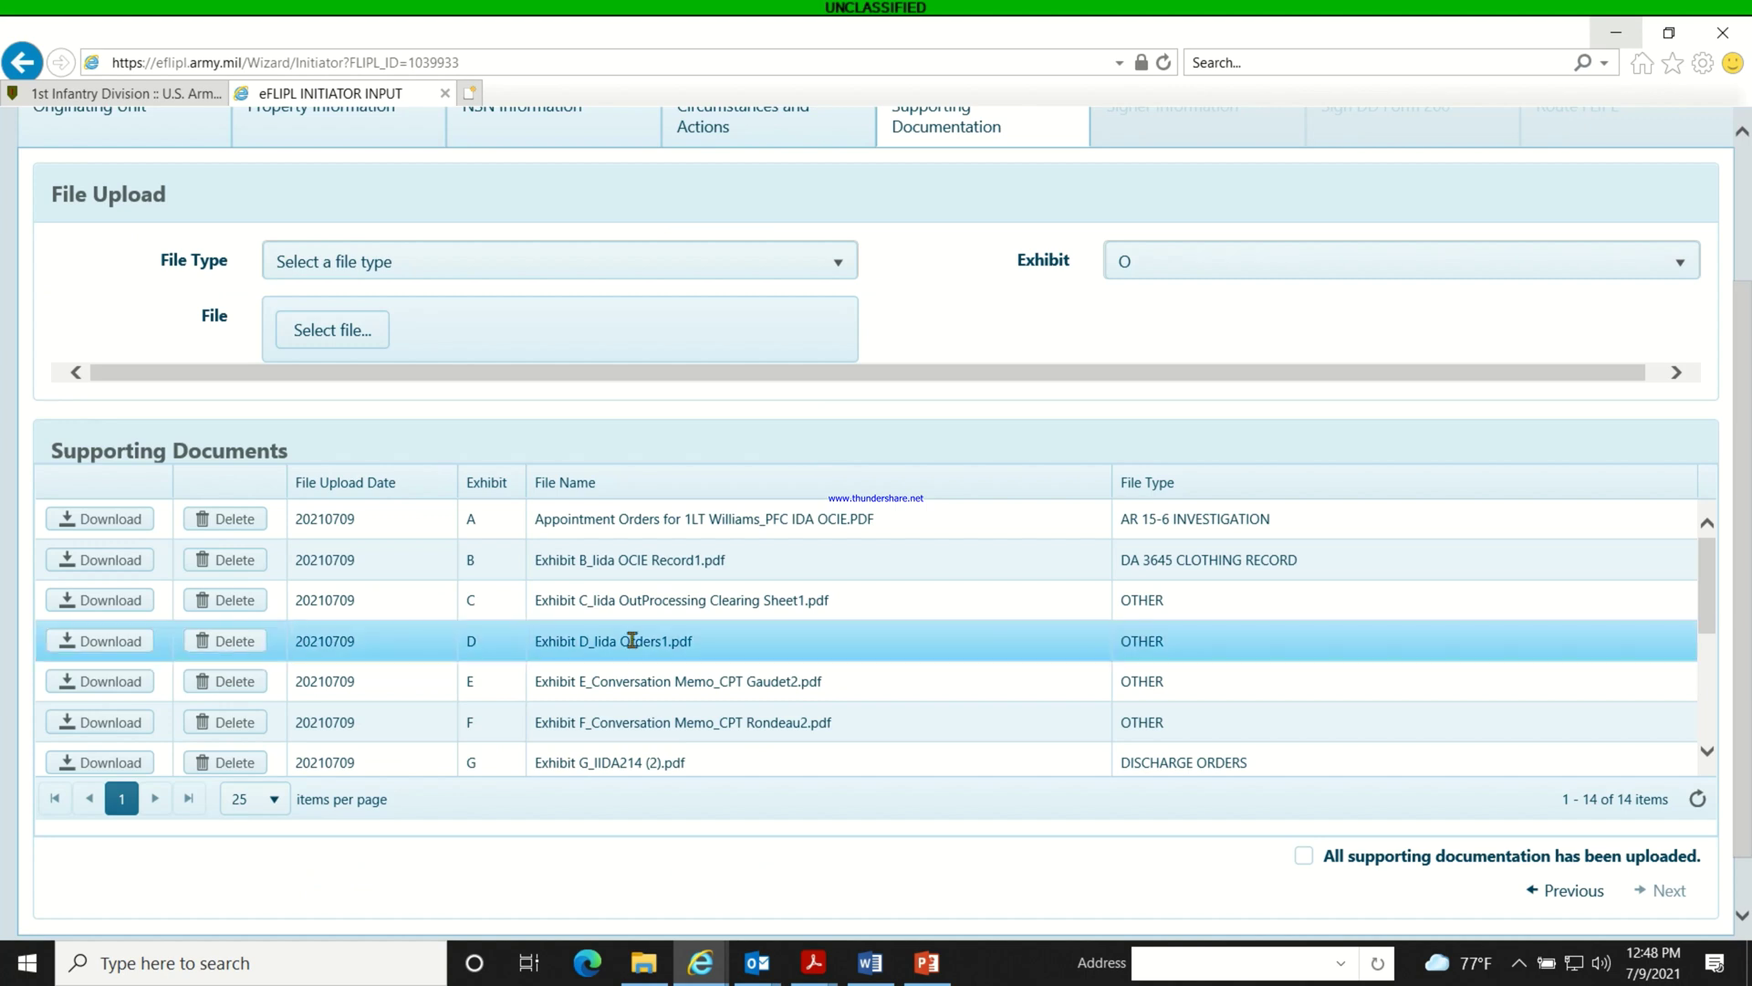
scroll(629, 547, "up", 2)
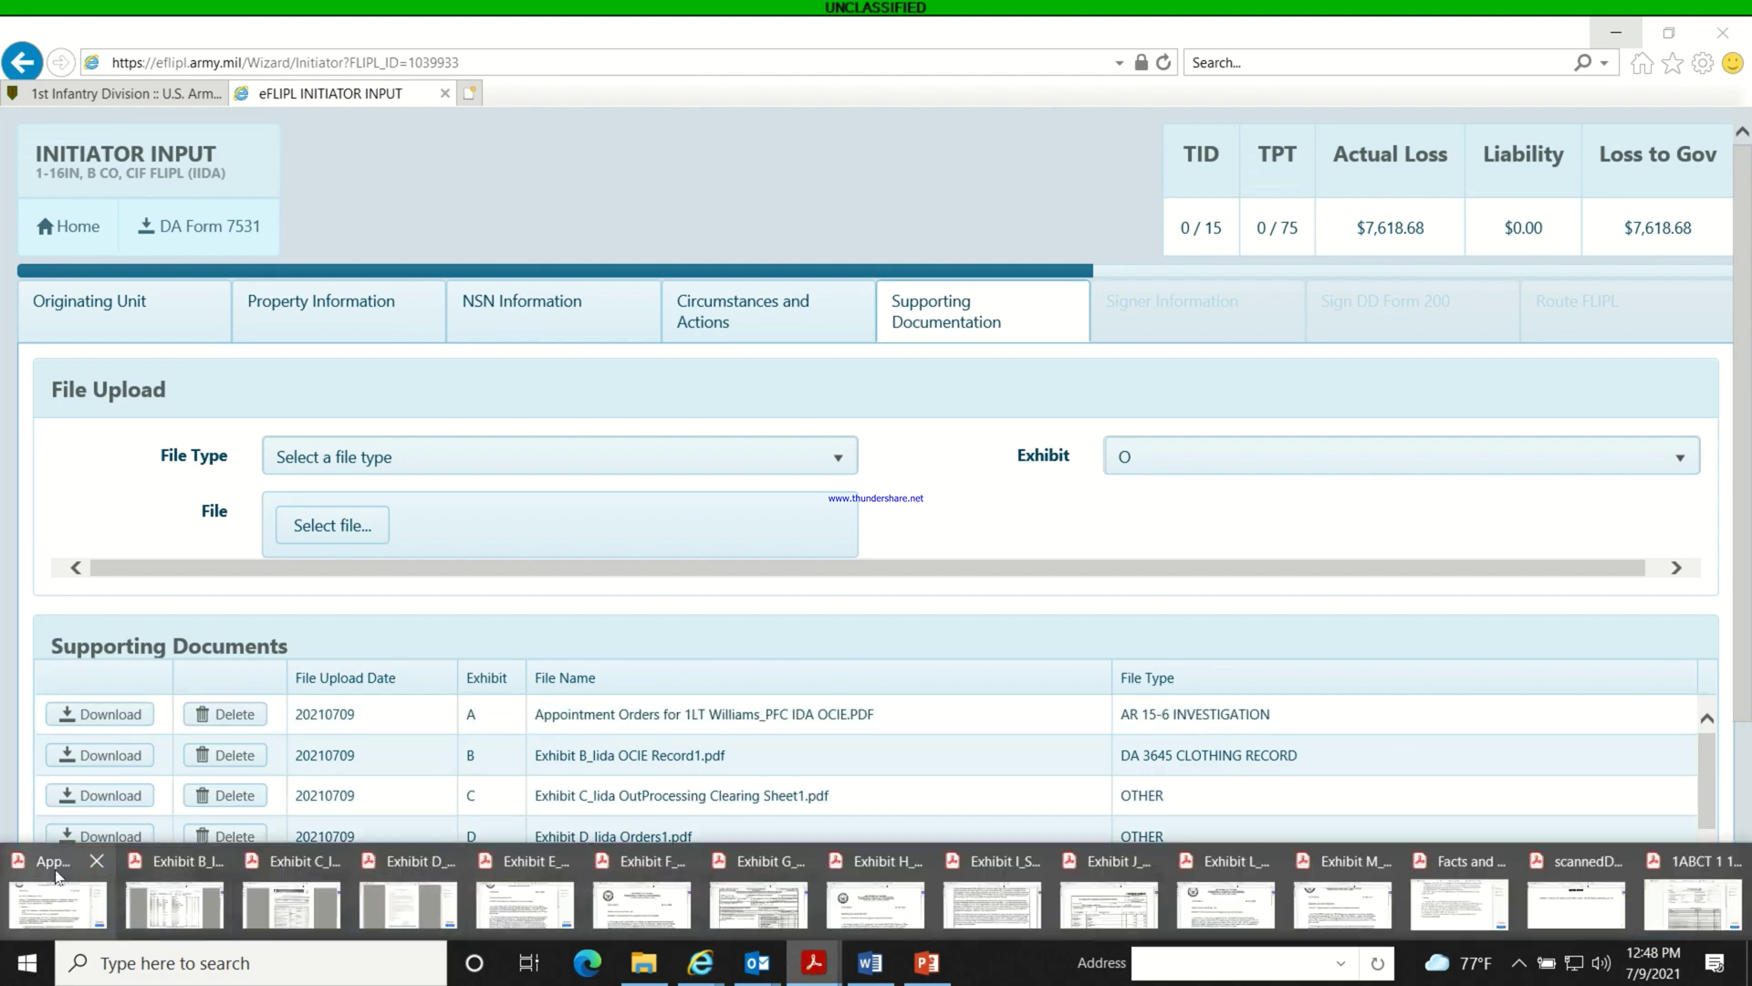
key("alt+Tab")
Review the Appointment Orders, Exhibit B OCIE record, Exhibit C clearing sheet and Exhibit D orders PDFs.
scroll(442, 484, "down", 10)
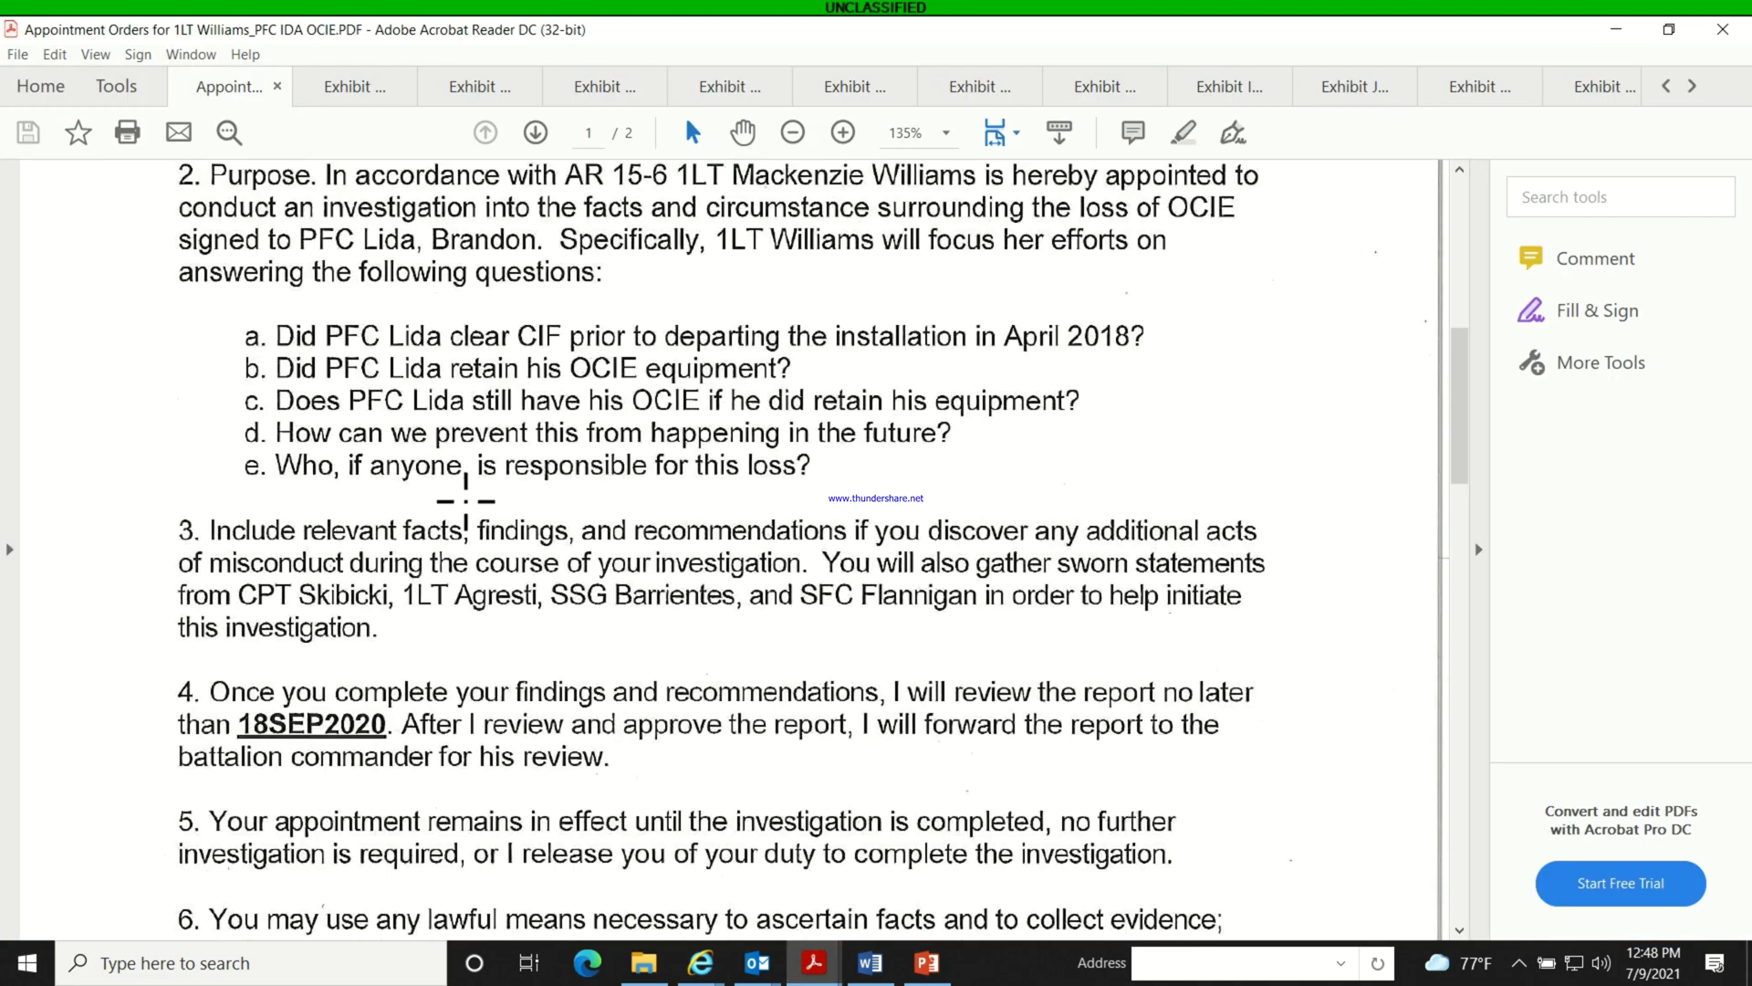
scroll(442, 483, "down", 1)
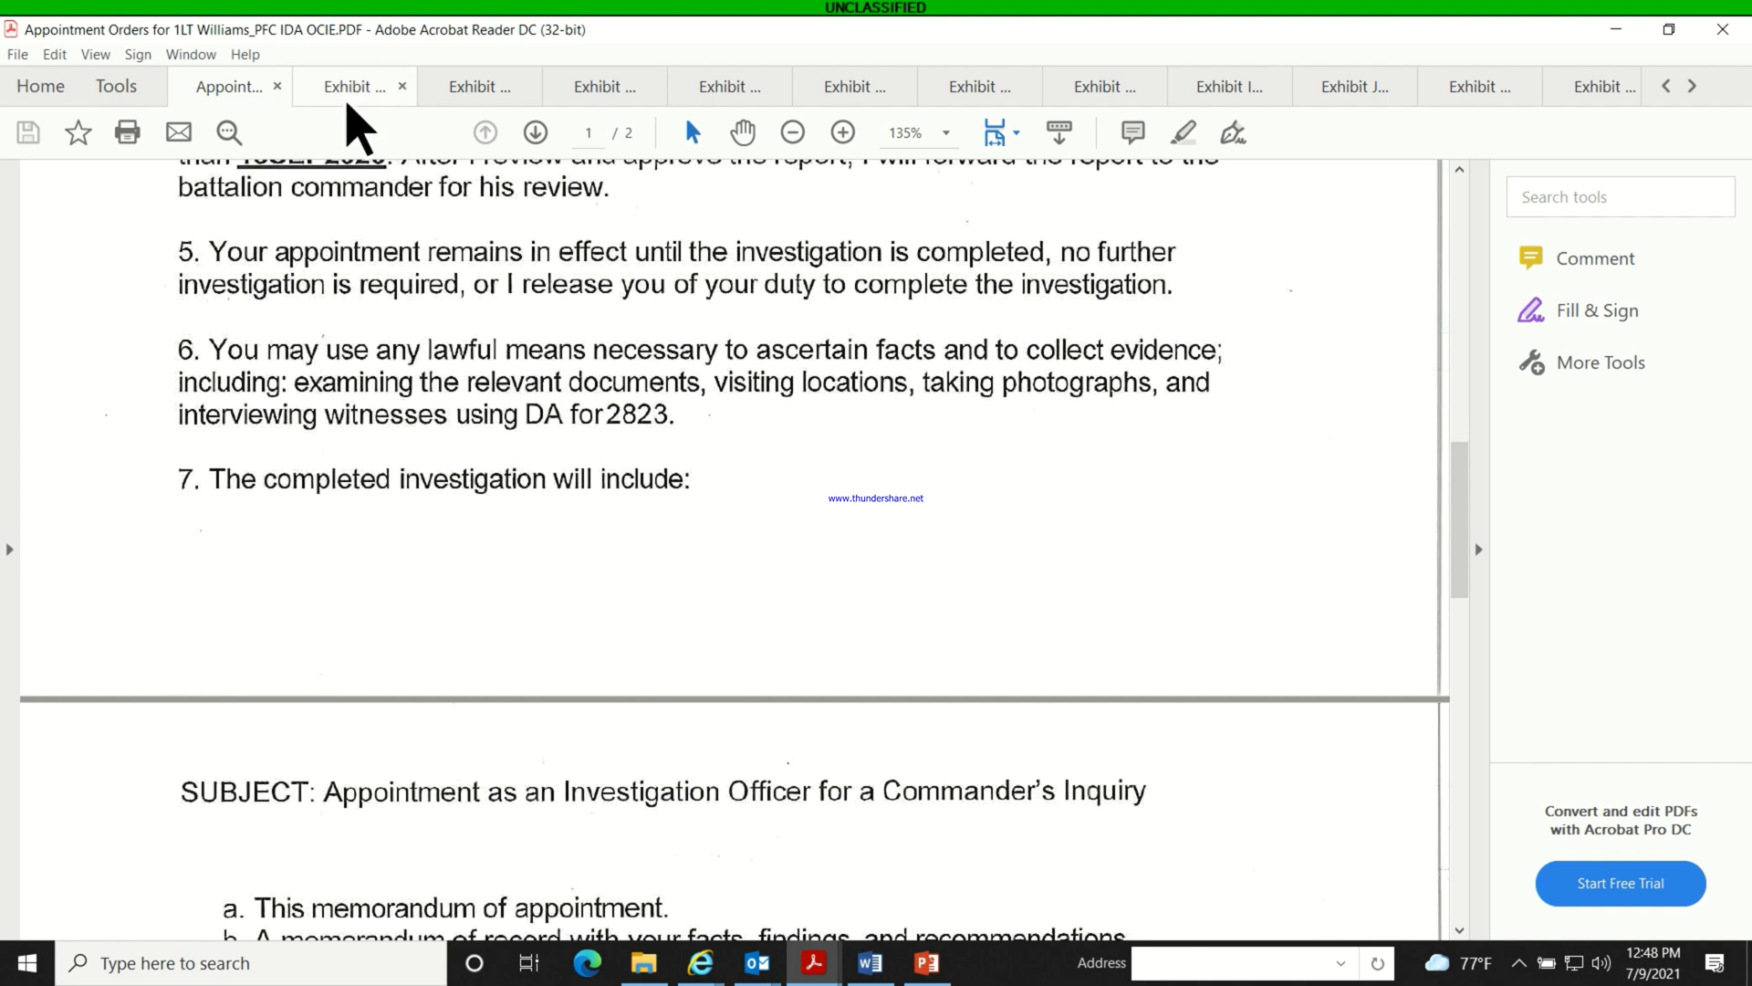
left_click(349, 103)
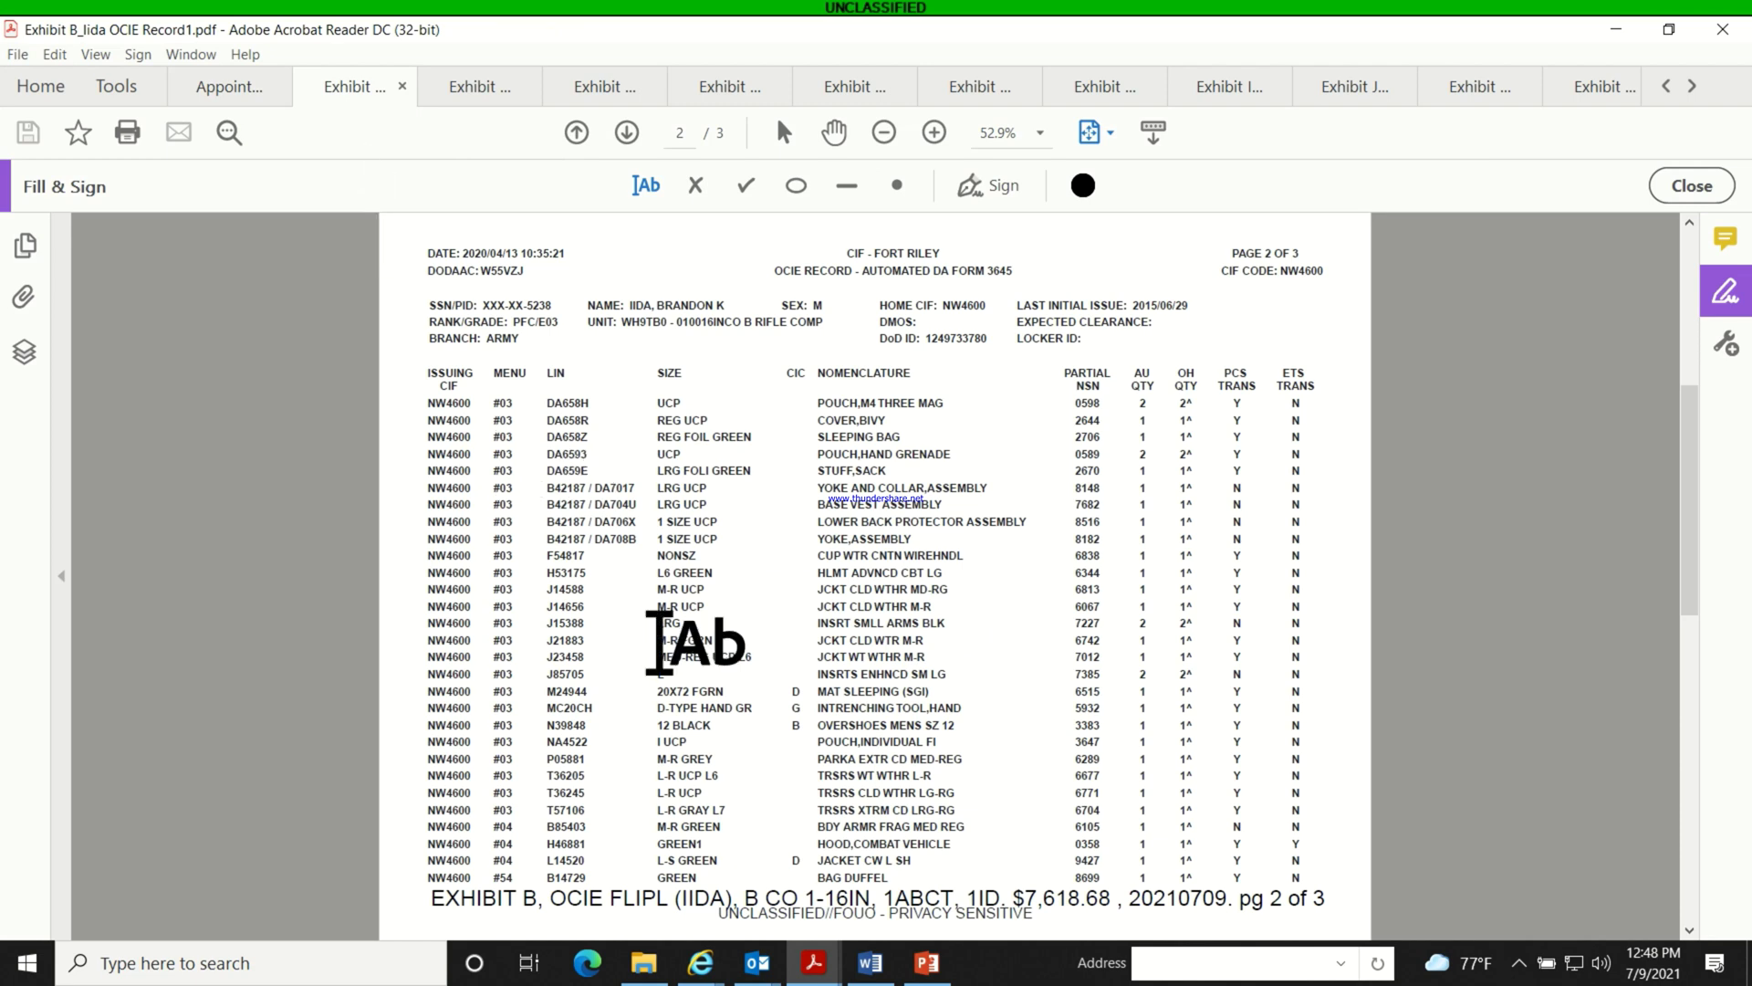
scroll(659, 643, "down", 2)
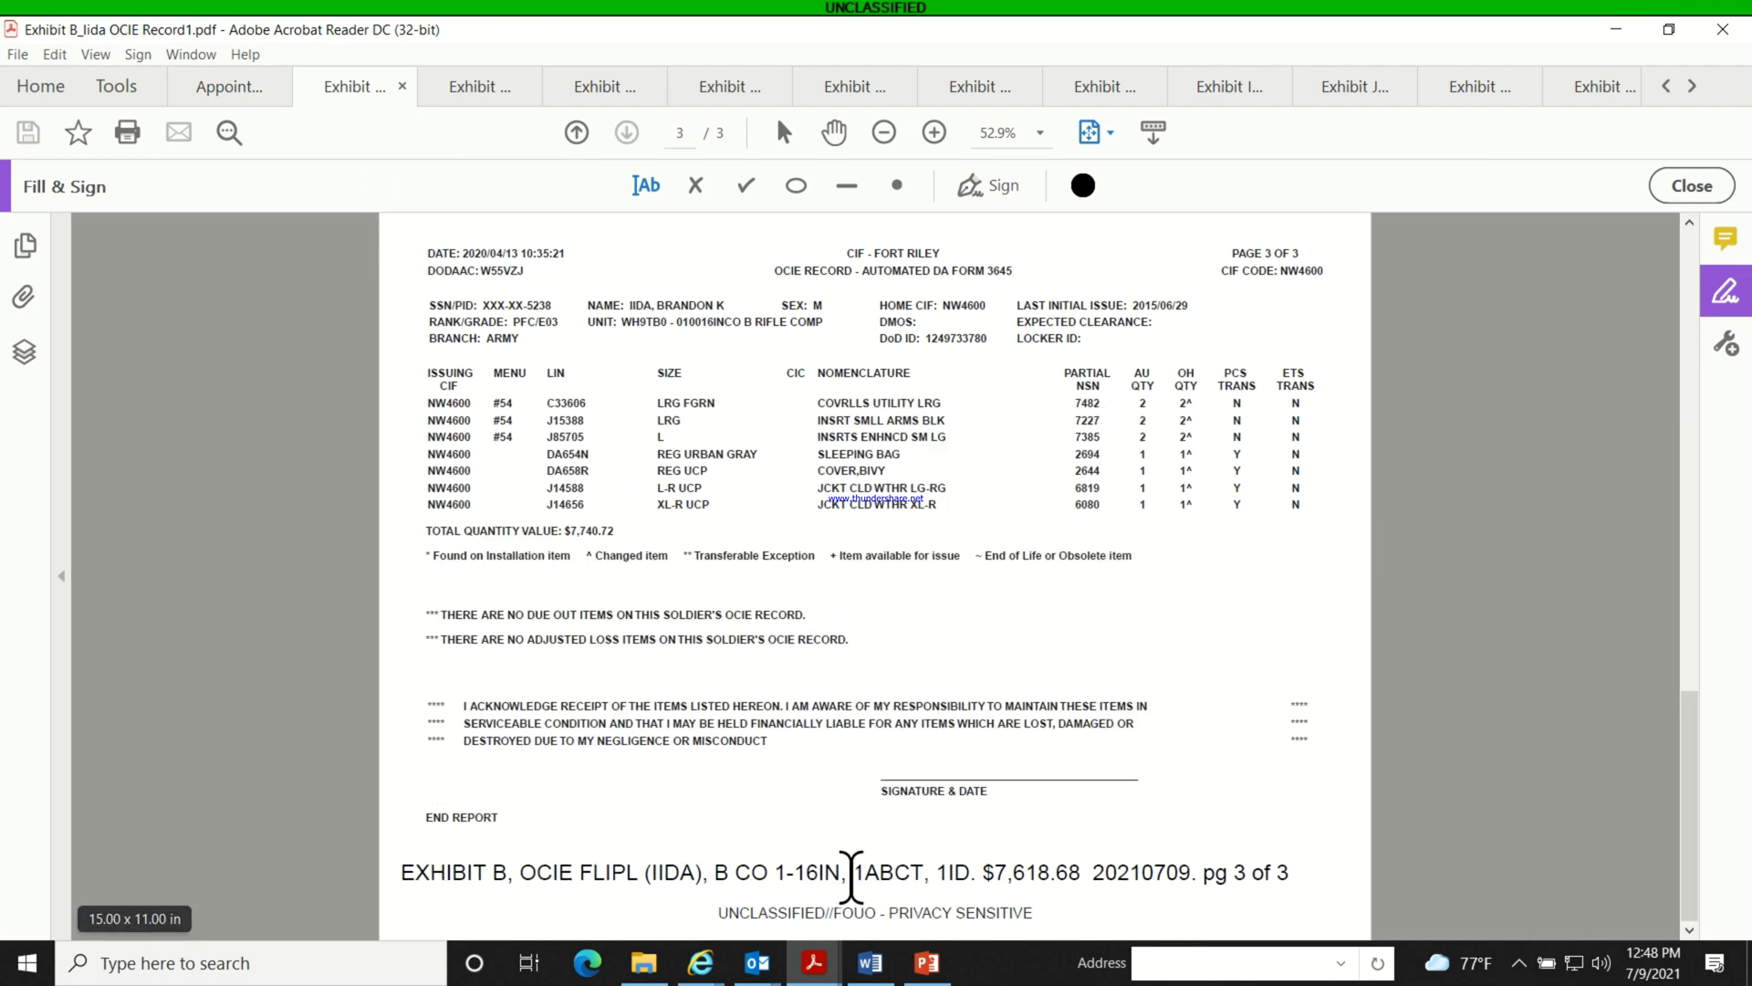
left_click(484, 89)
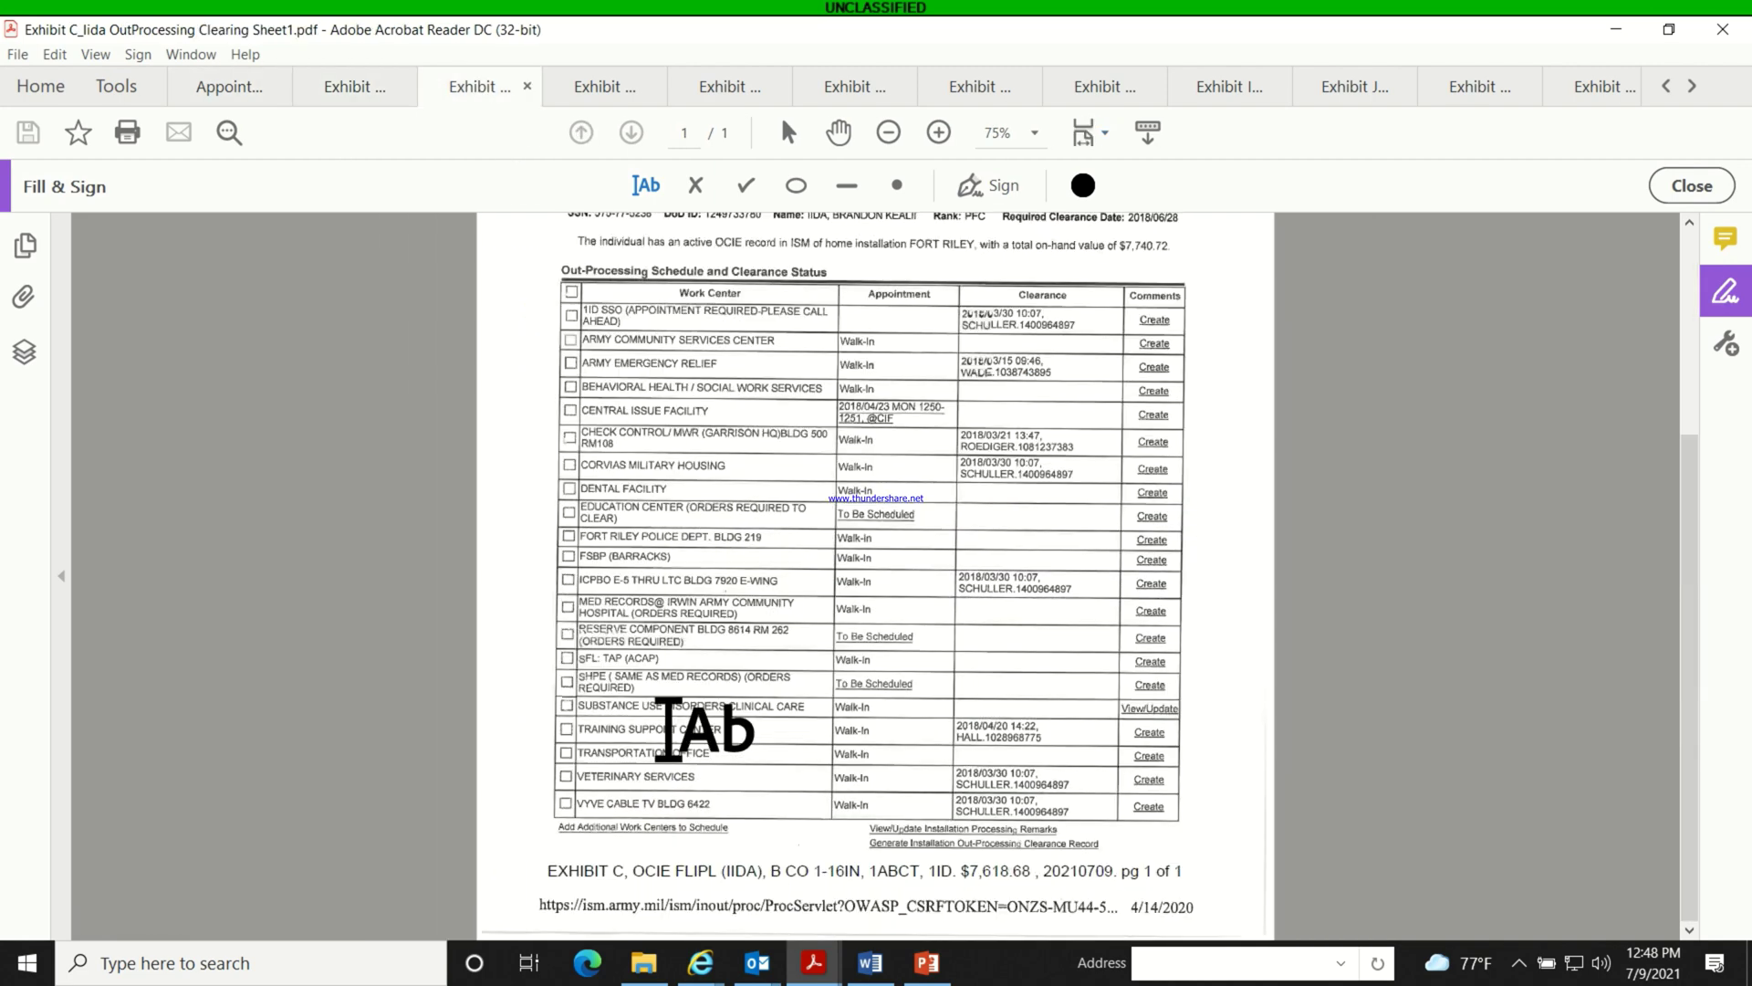
left_click(587, 92)
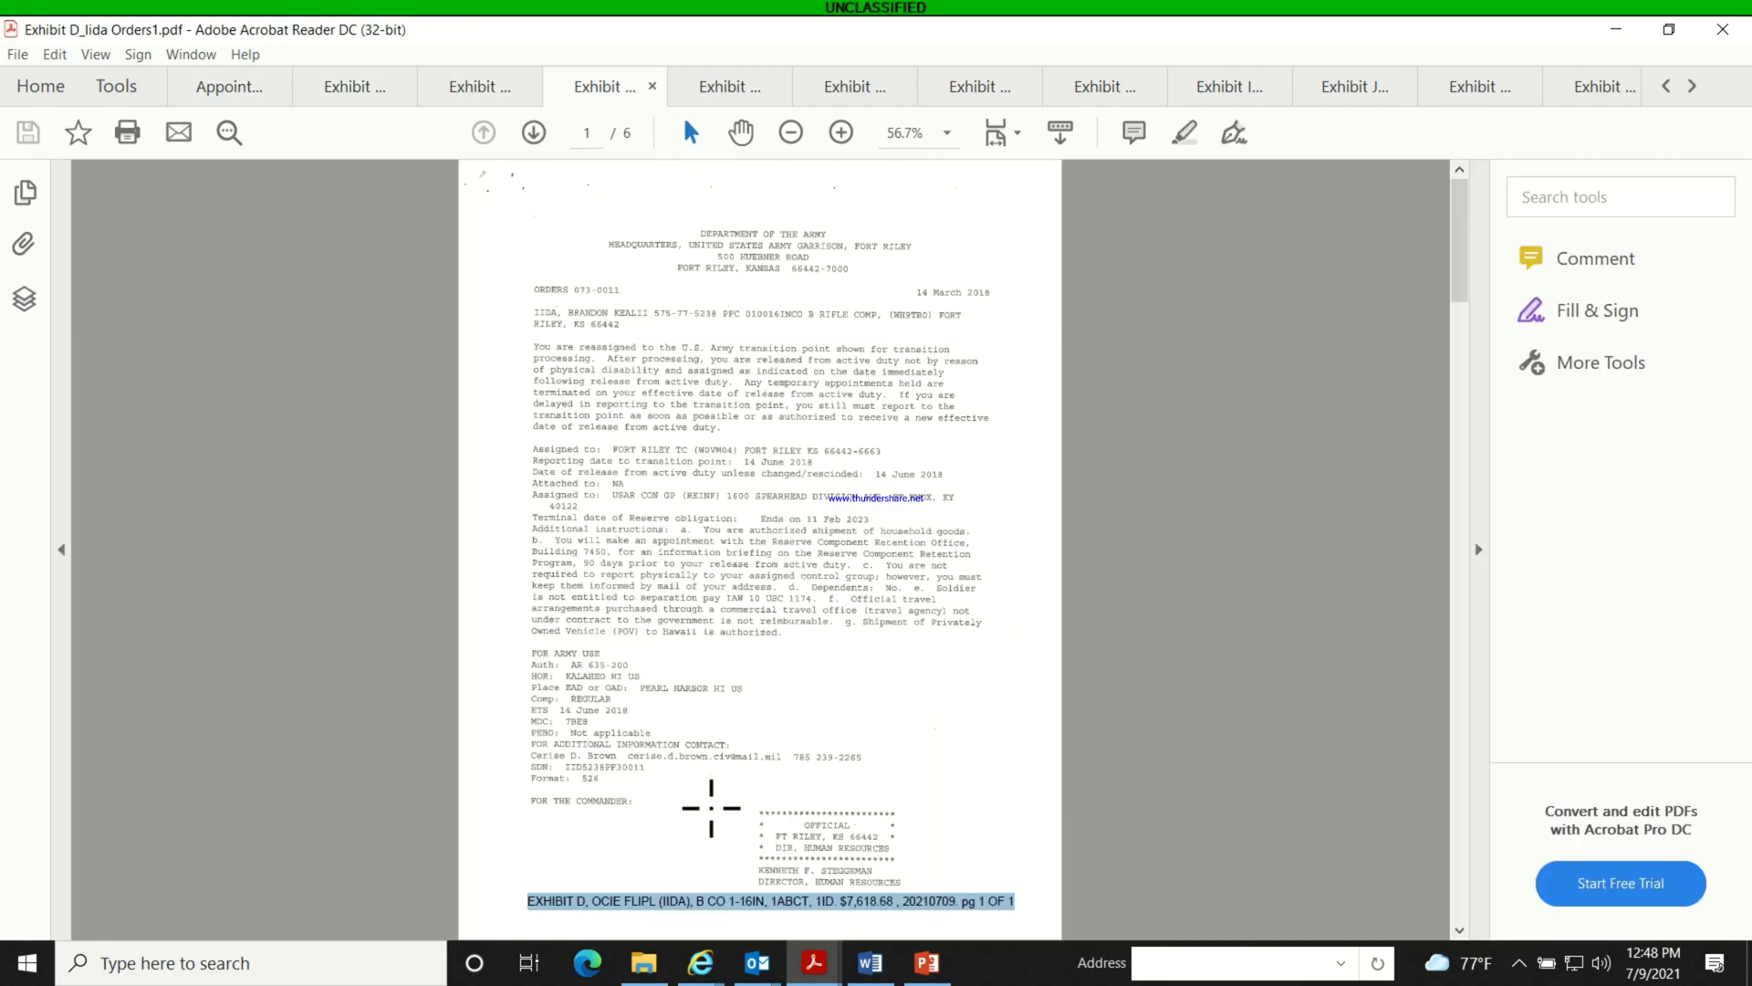
scroll(710, 808, "down", 20)
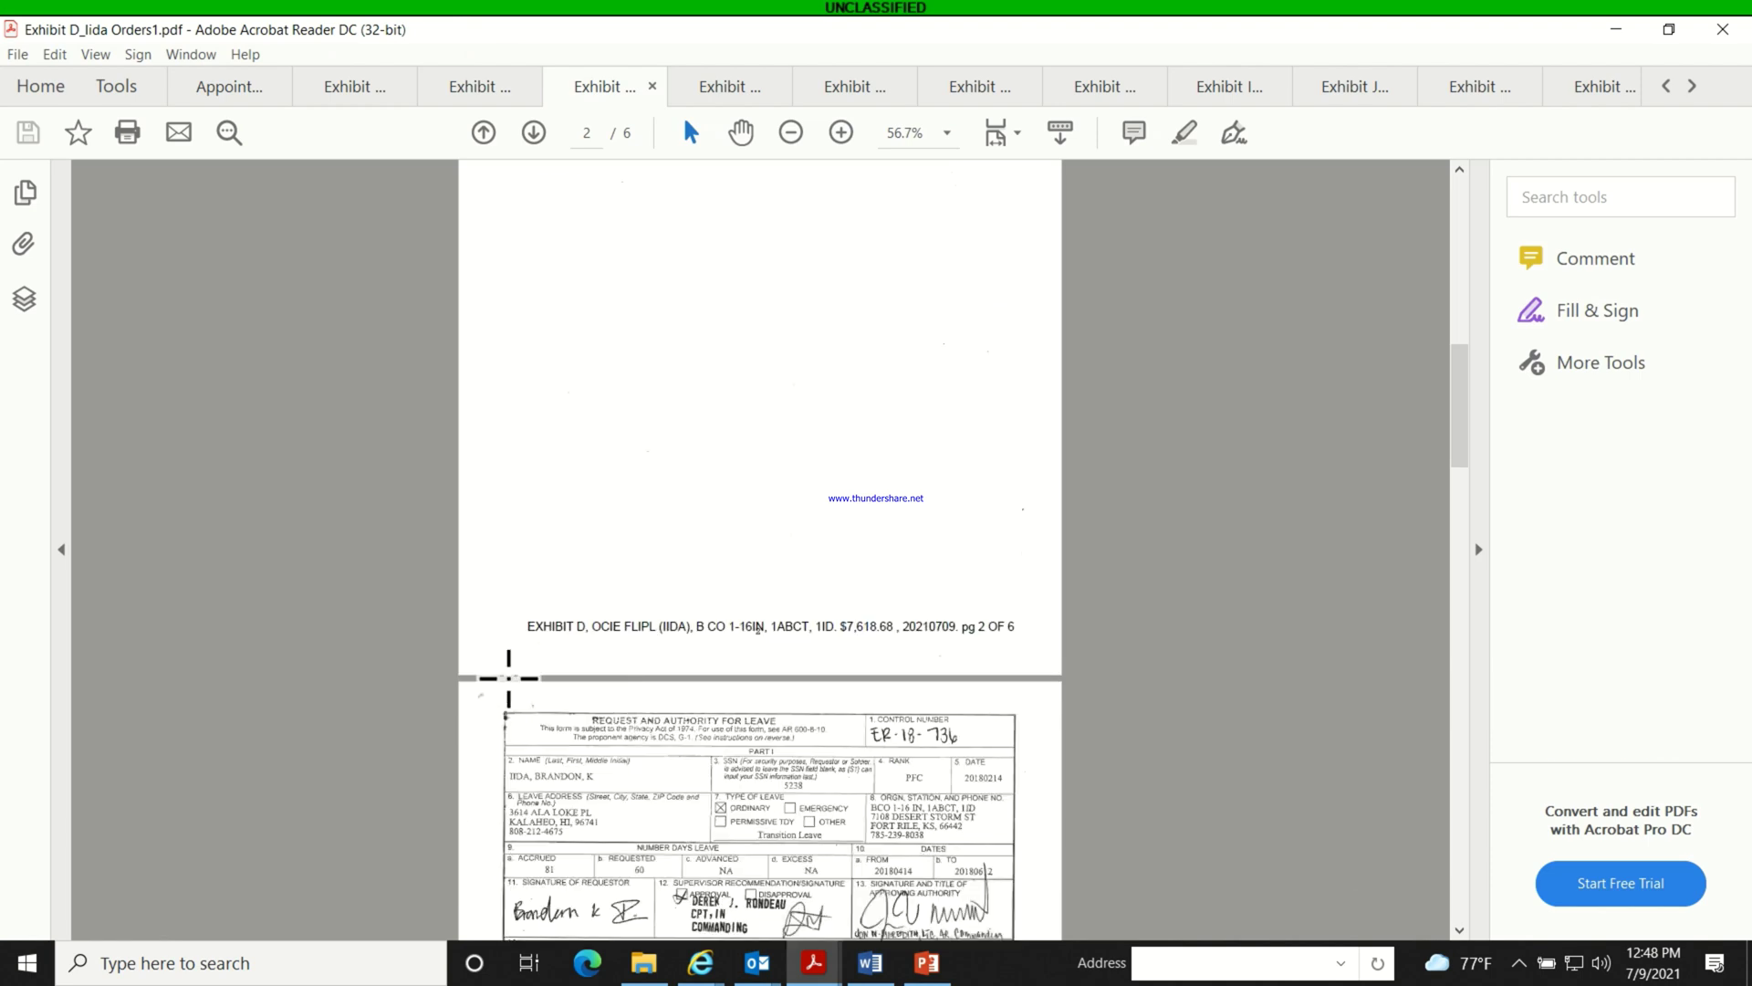
scroll(855, 803, "down", 8)
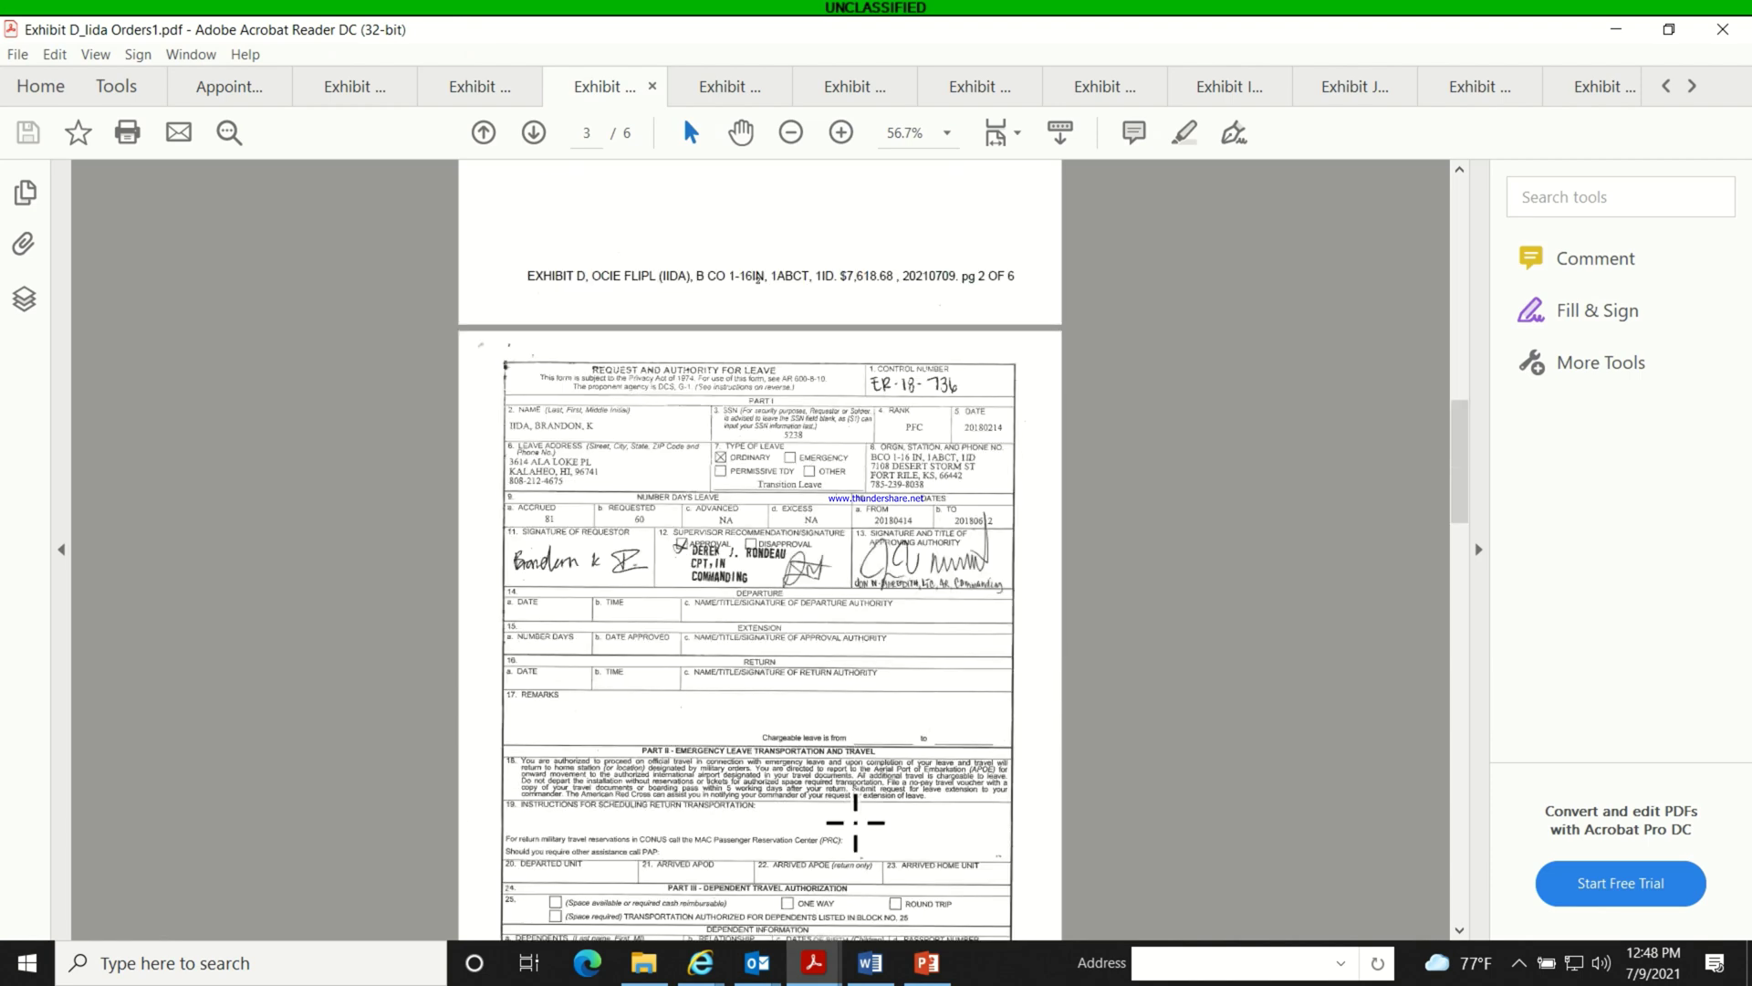
scroll(855, 822, "down", 11)
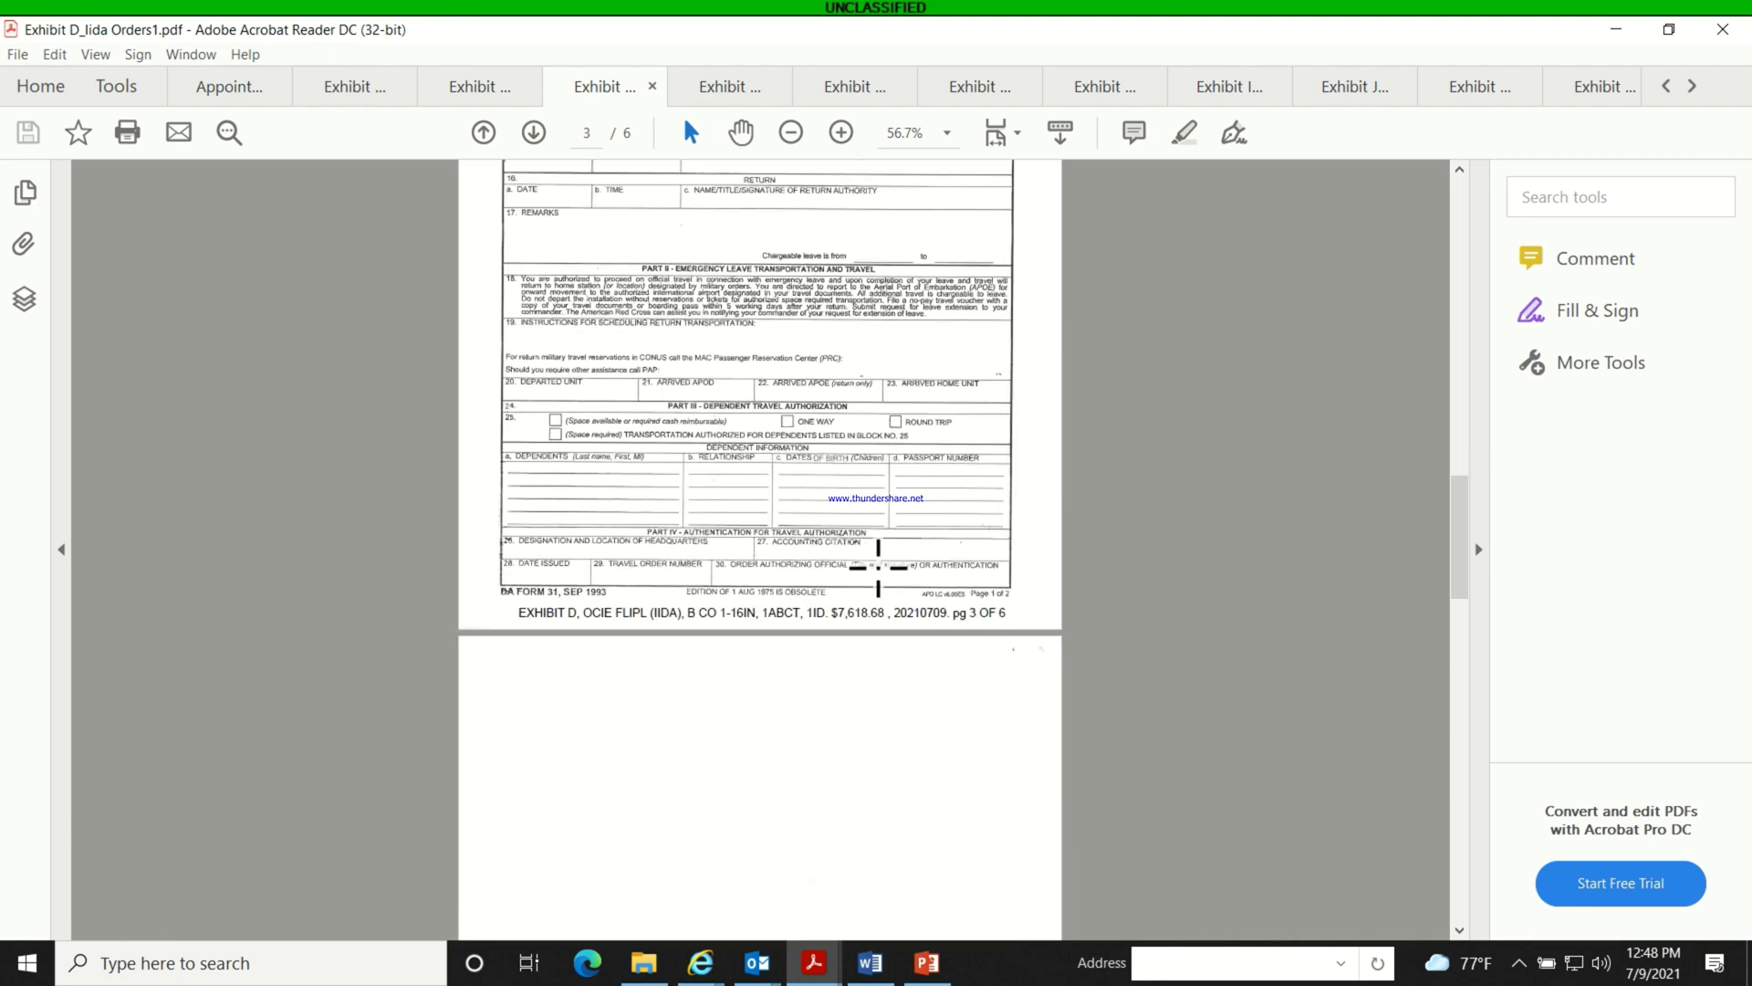
Return to the eFLIPL Supporting Documentation page in Internet Explorer.
key("alt+Tab")
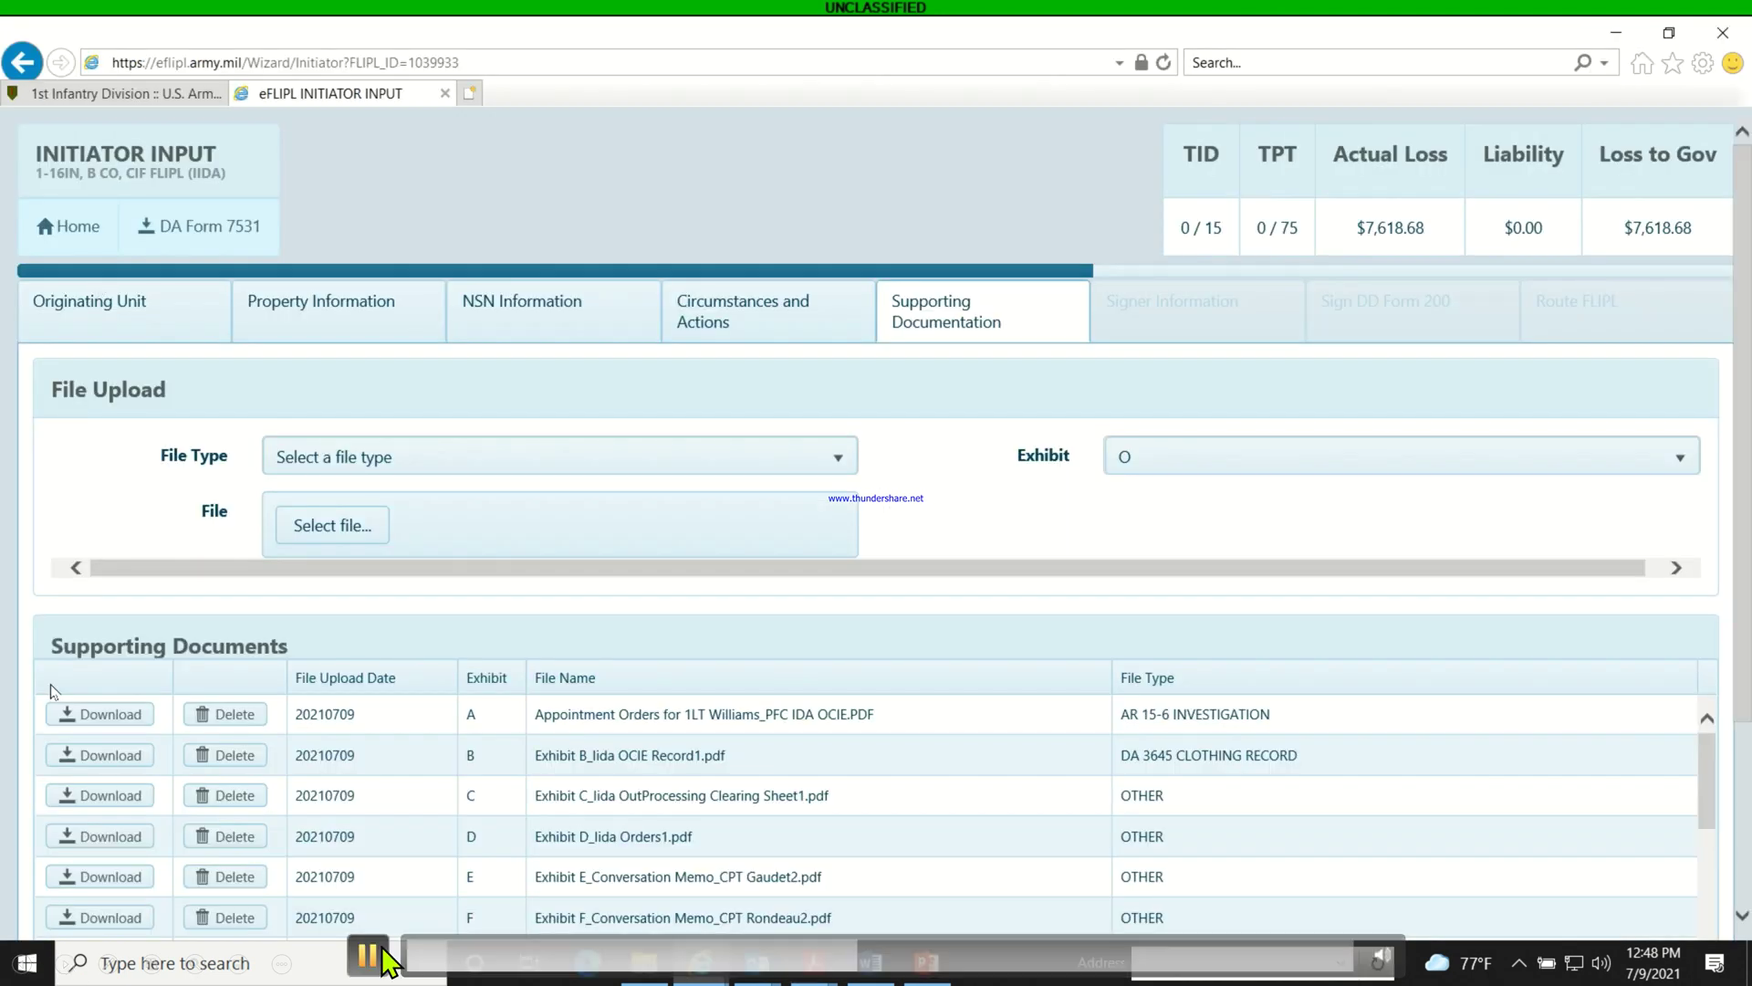
left_click(853, 963)
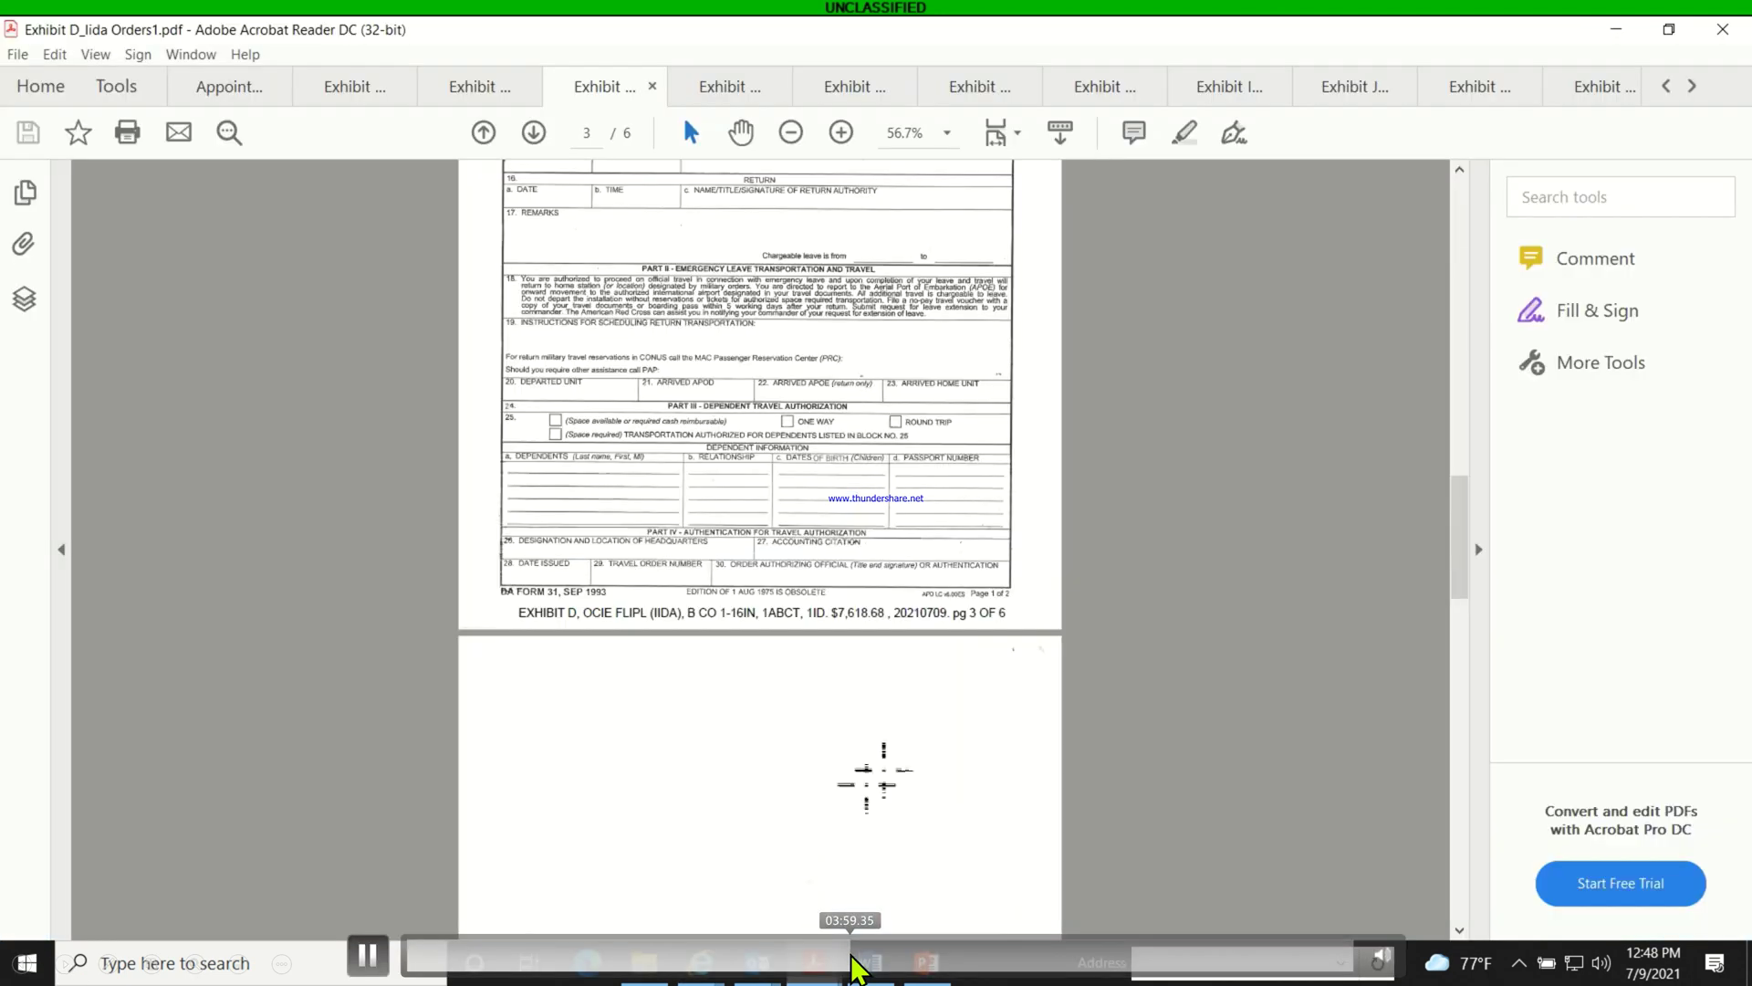
left_click(366, 958)
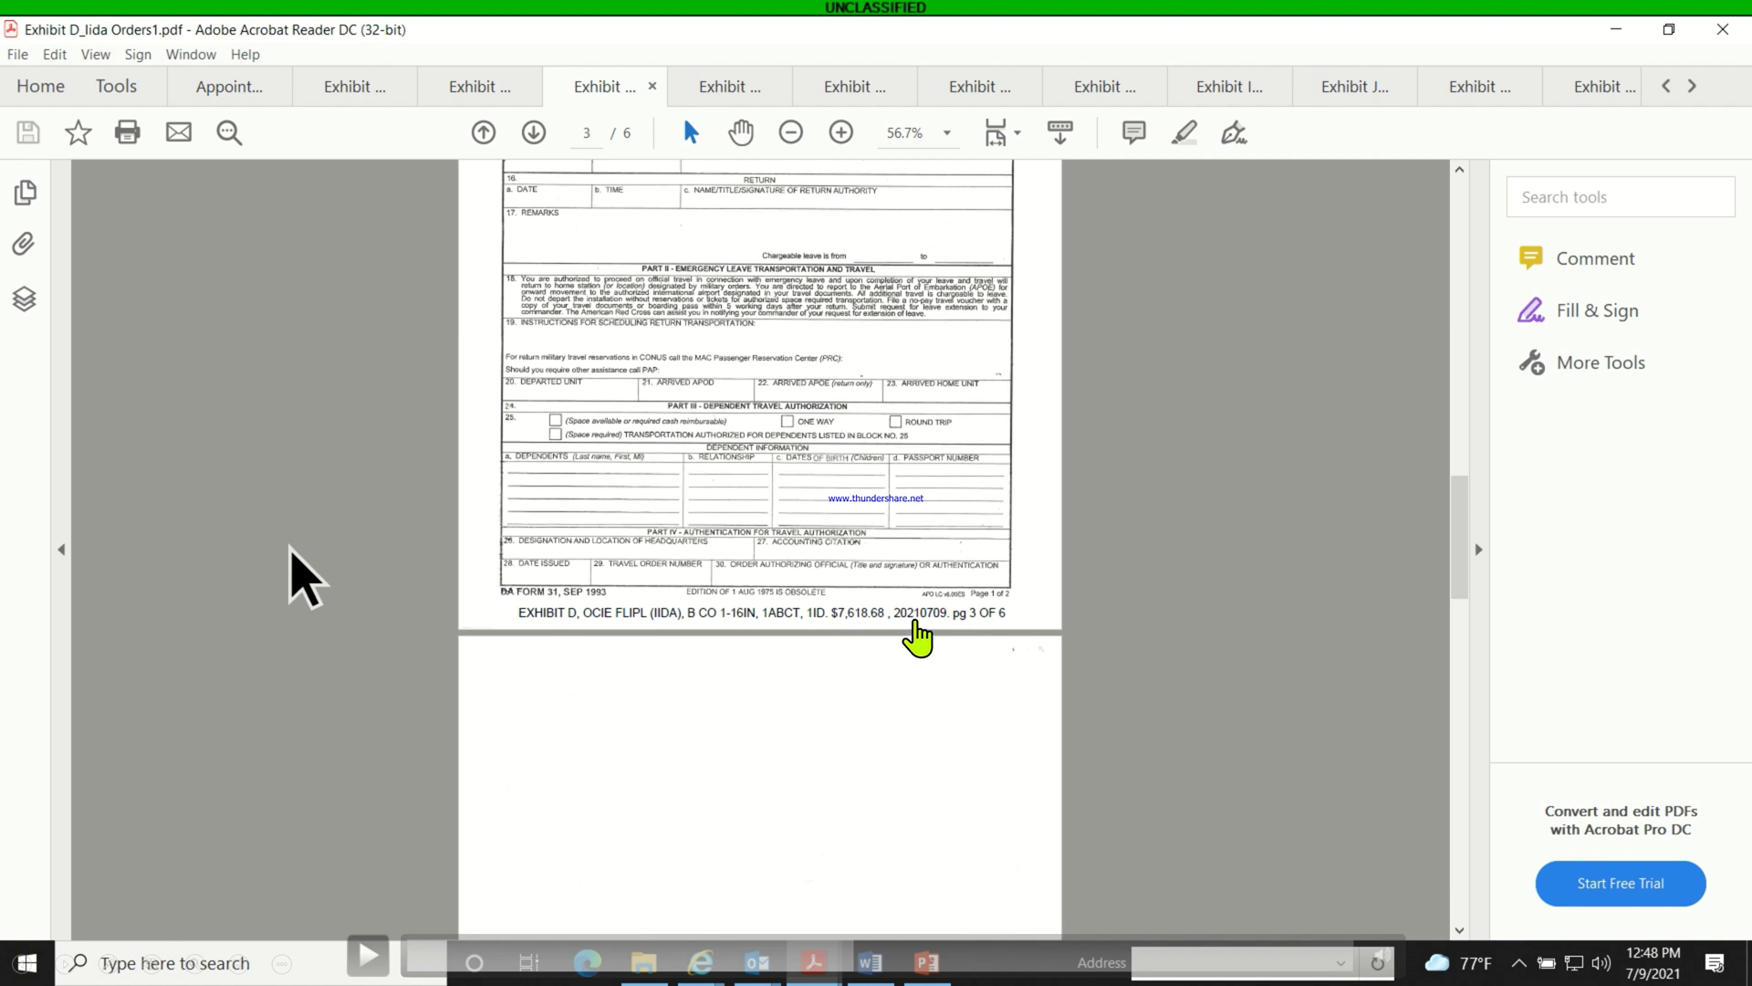
left_click(367, 958)
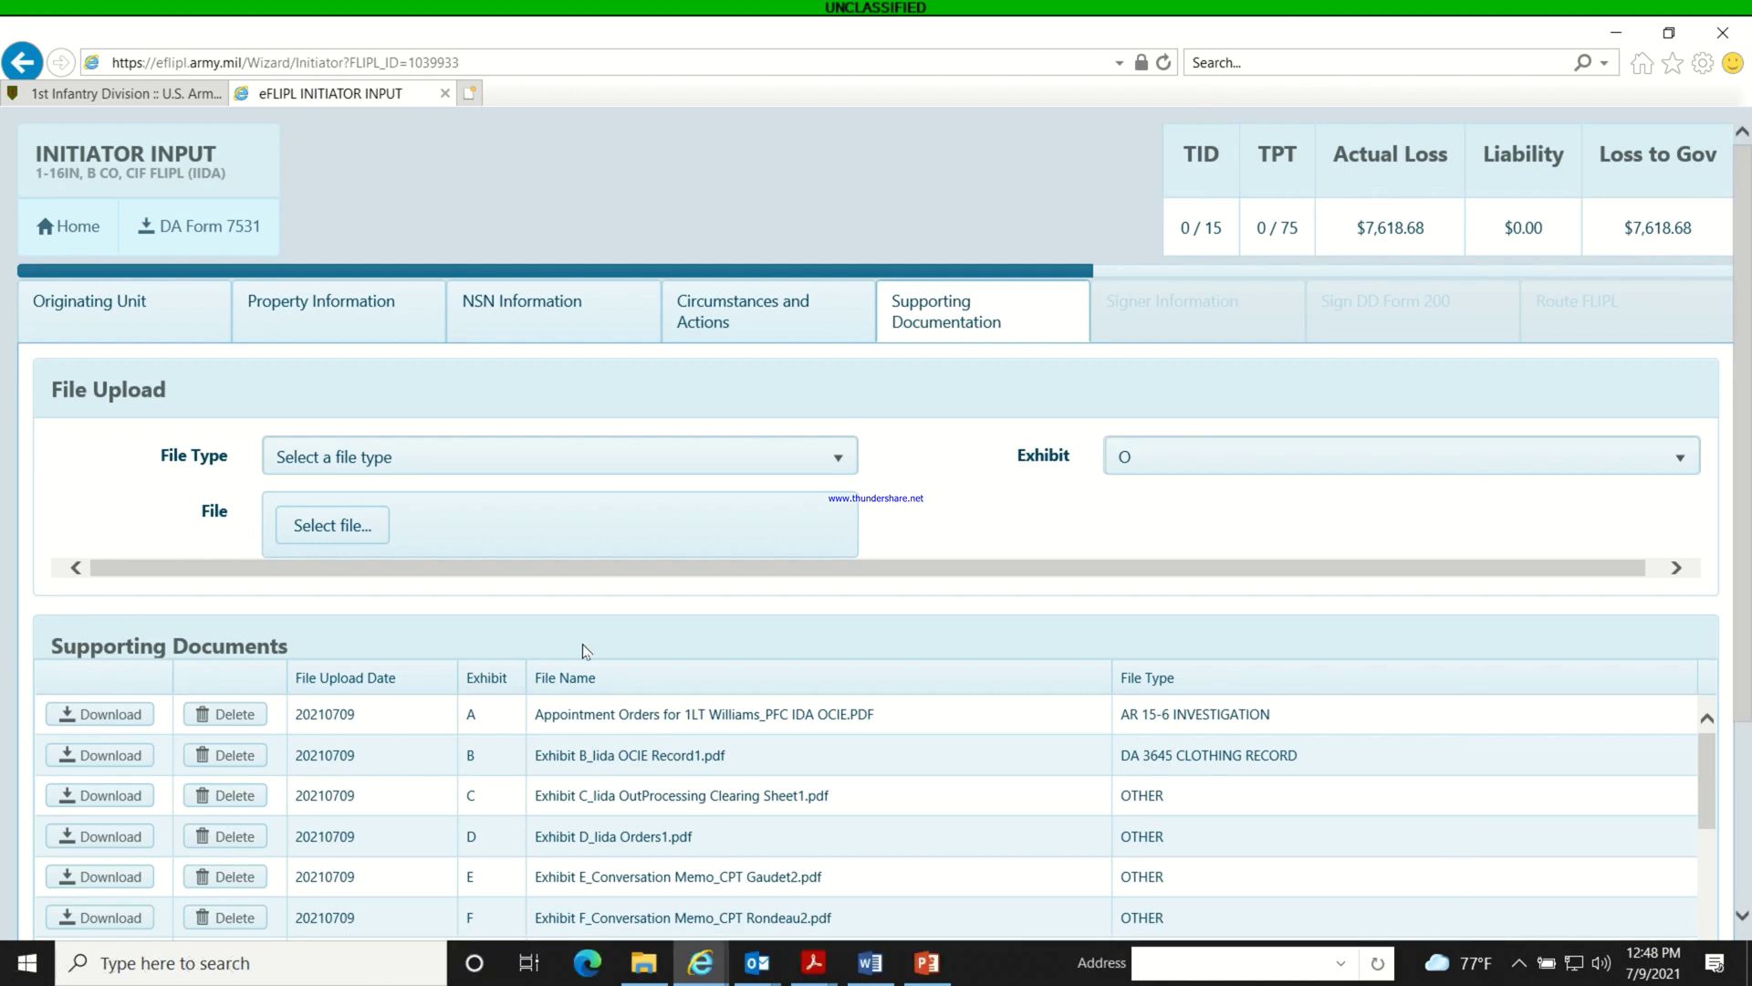
Check the File Type list and file chooser, closing both without uploading anything.
left_click(836, 459)
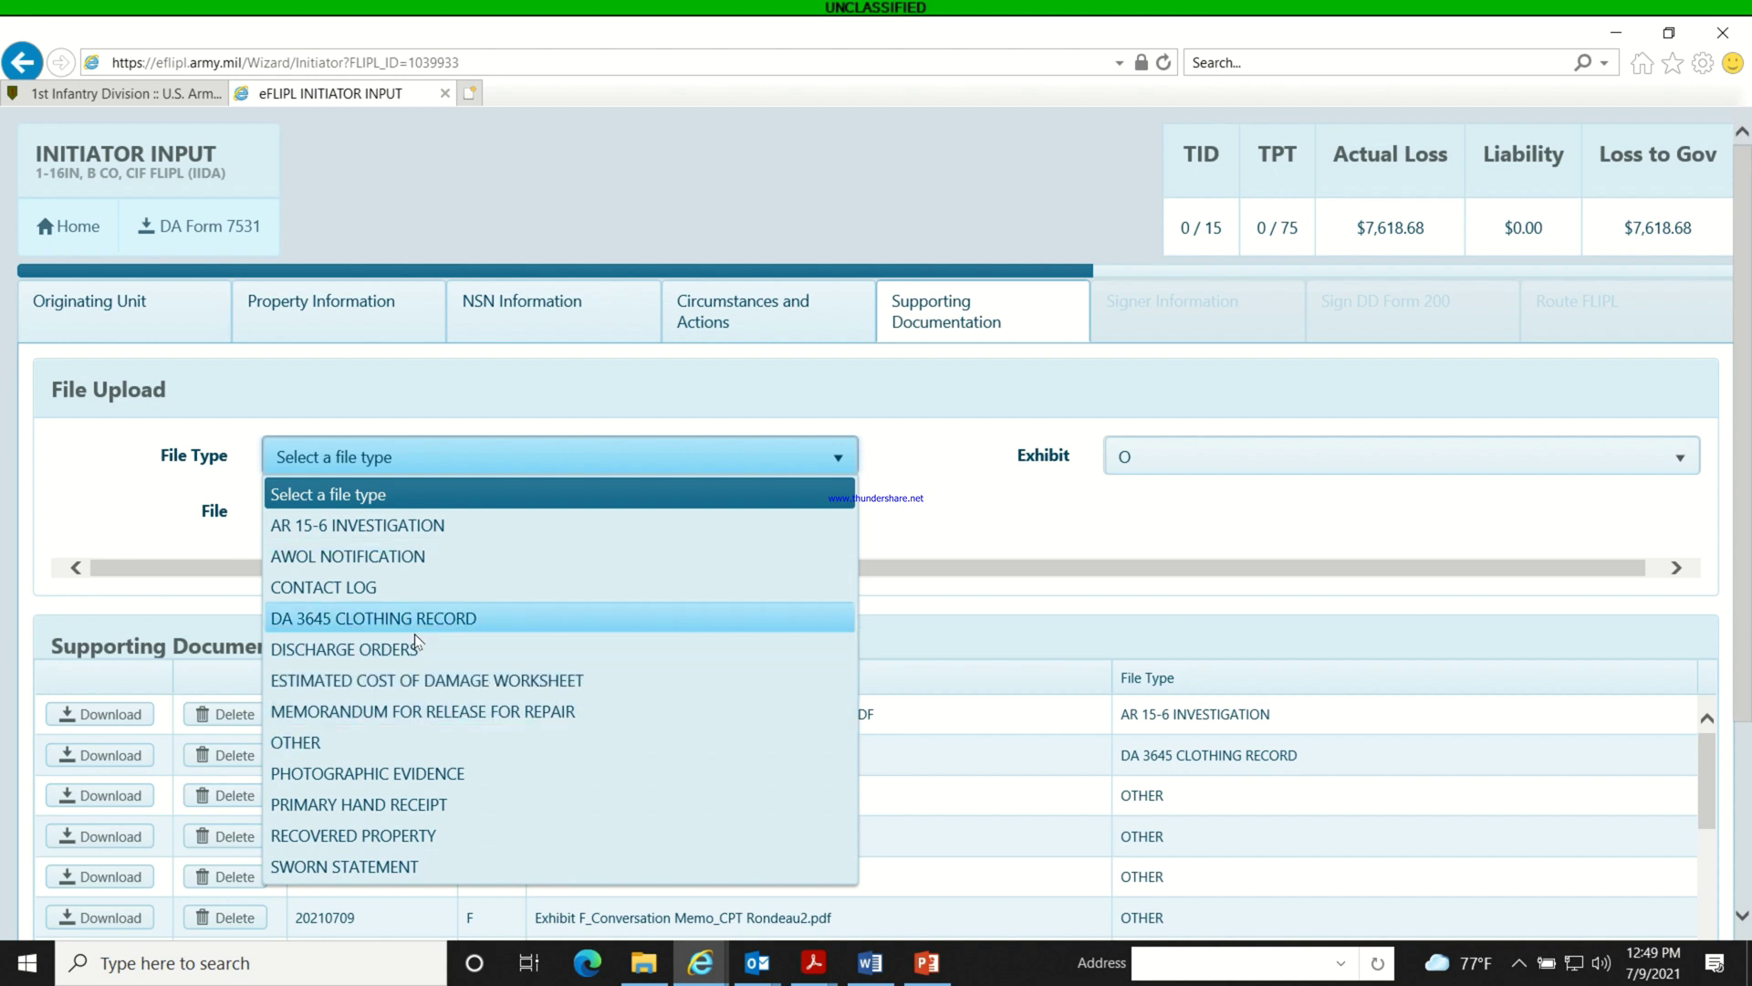
left_click(963, 535)
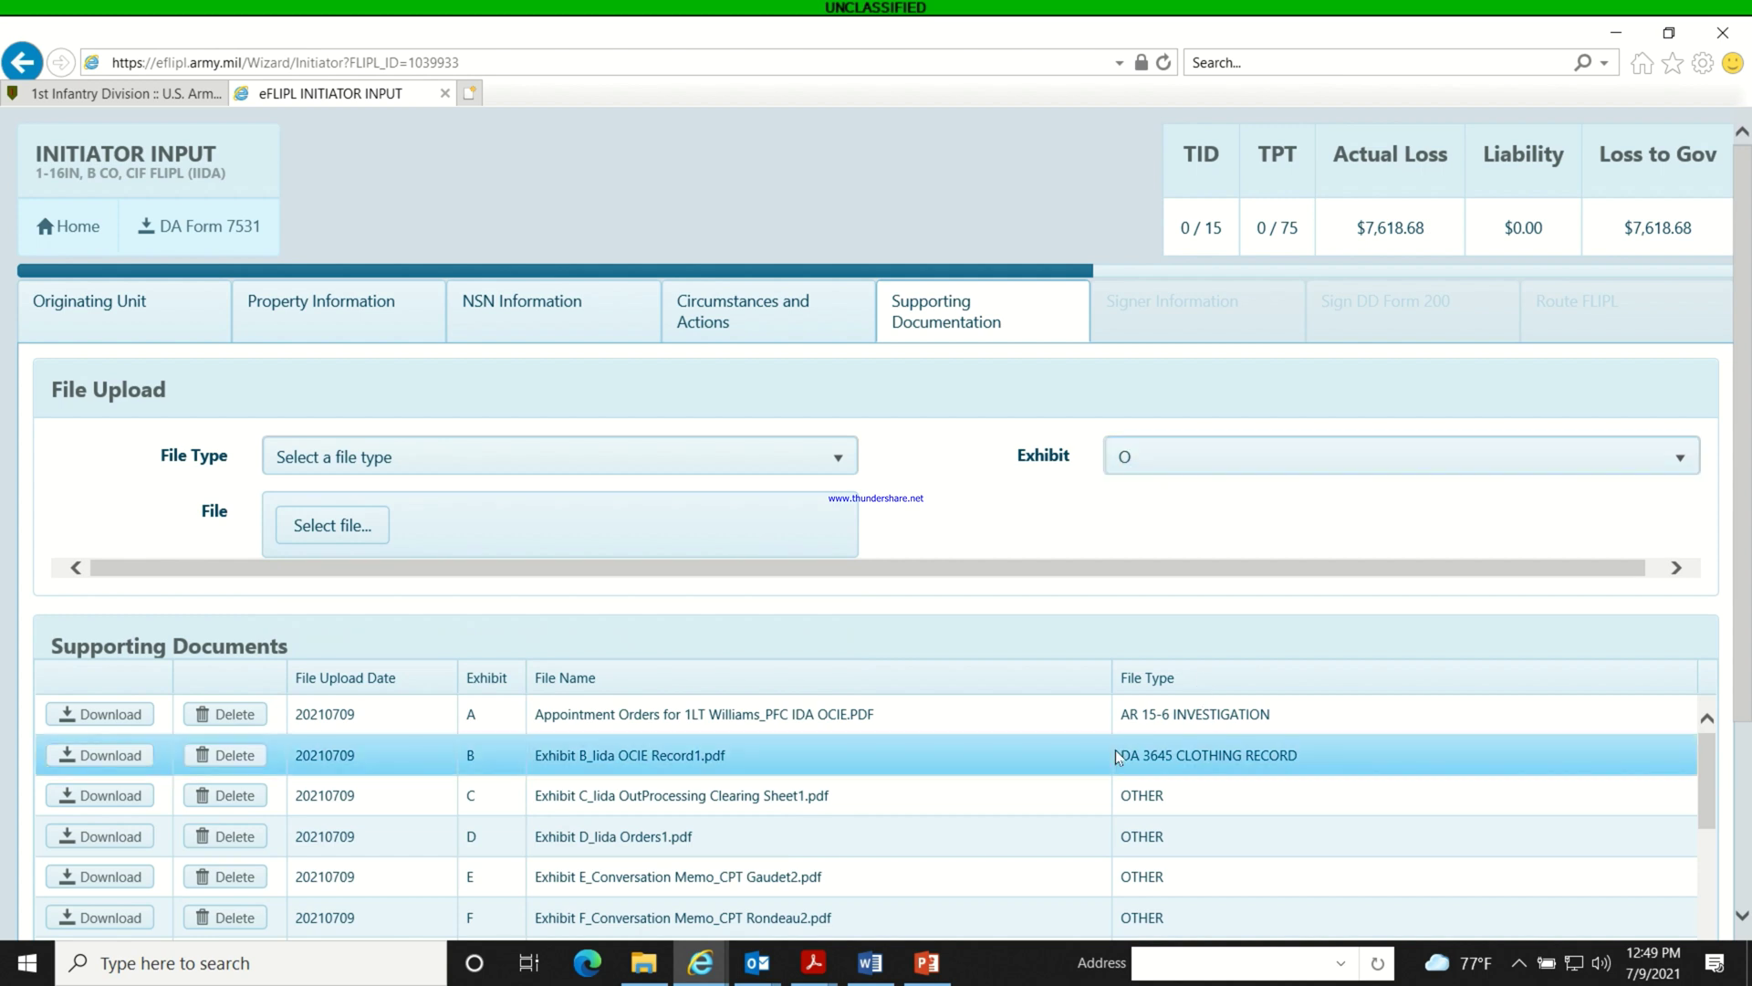
left_click(356, 539)
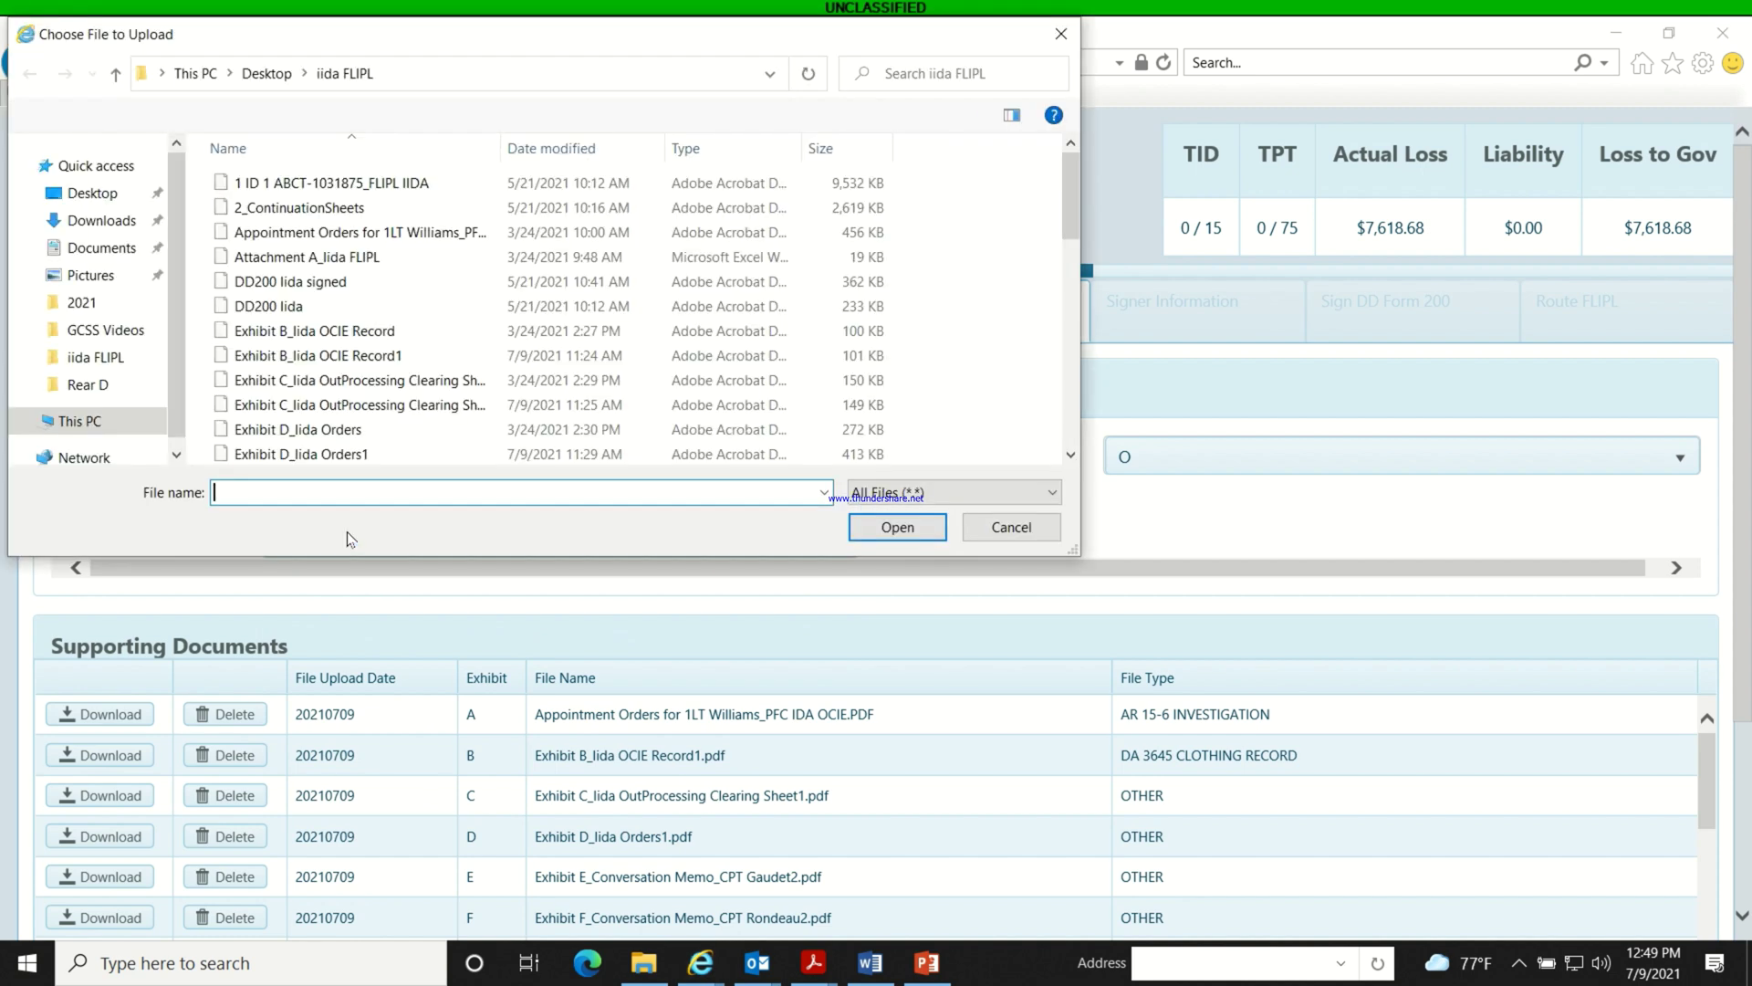
mouse_move(1056, 32)
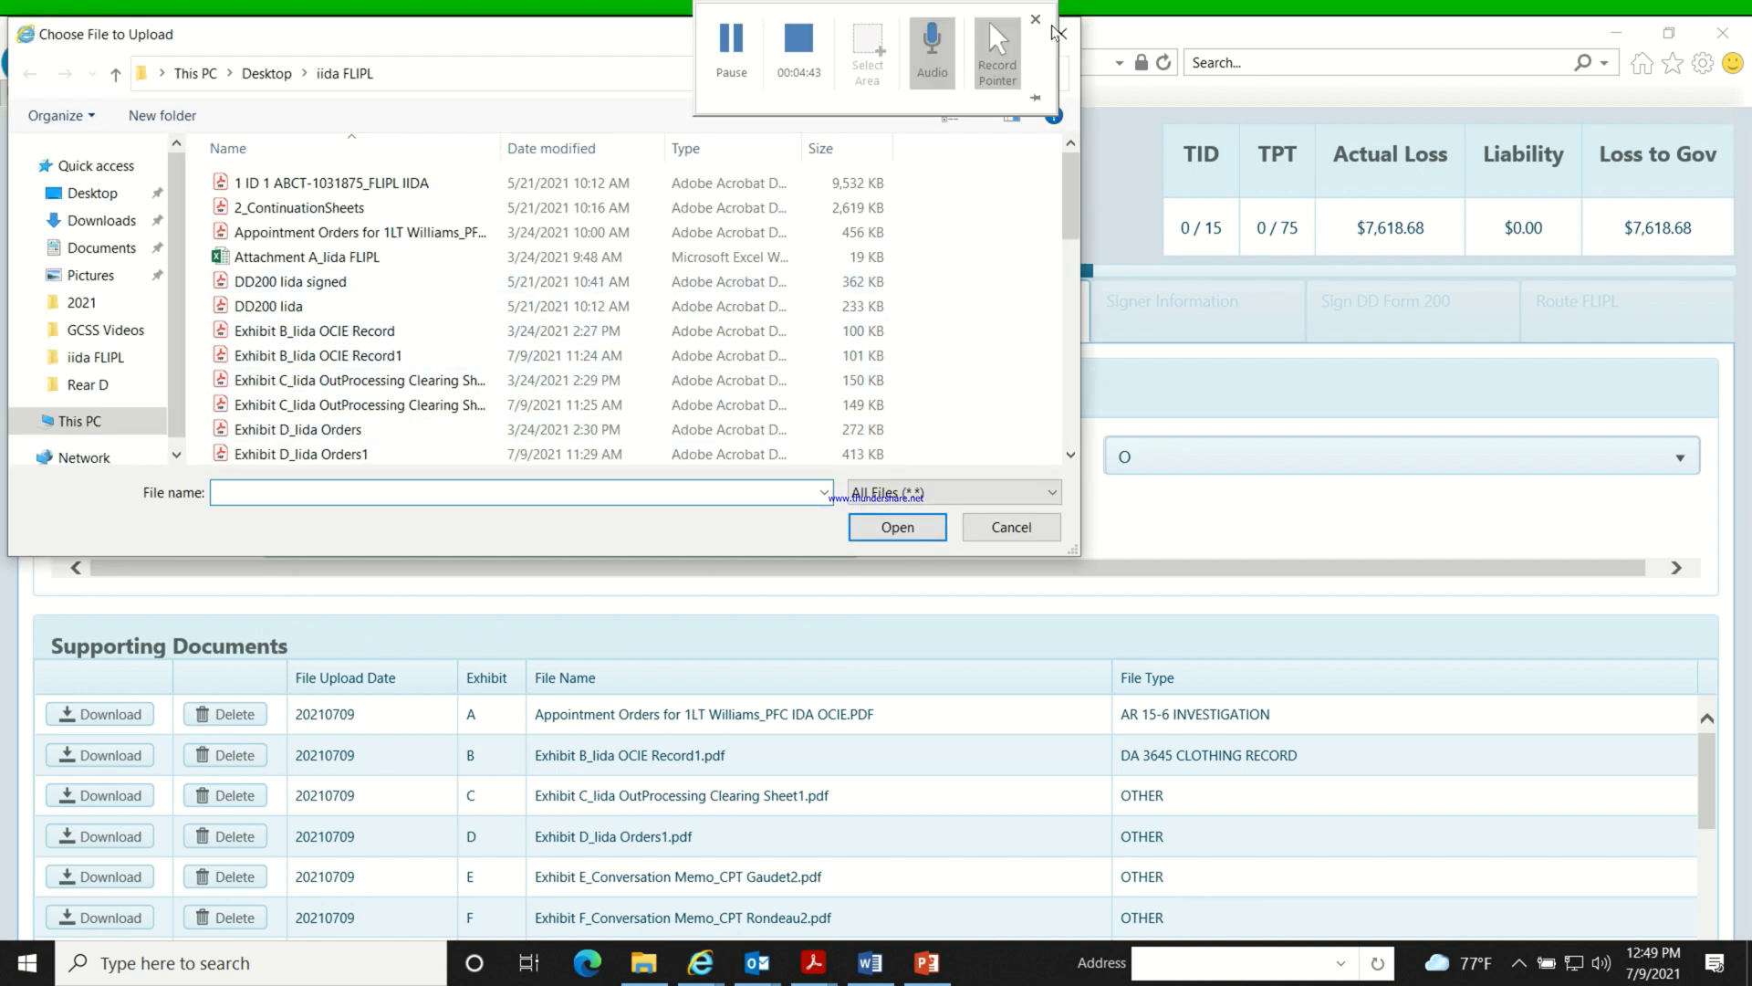
left_click(1059, 34)
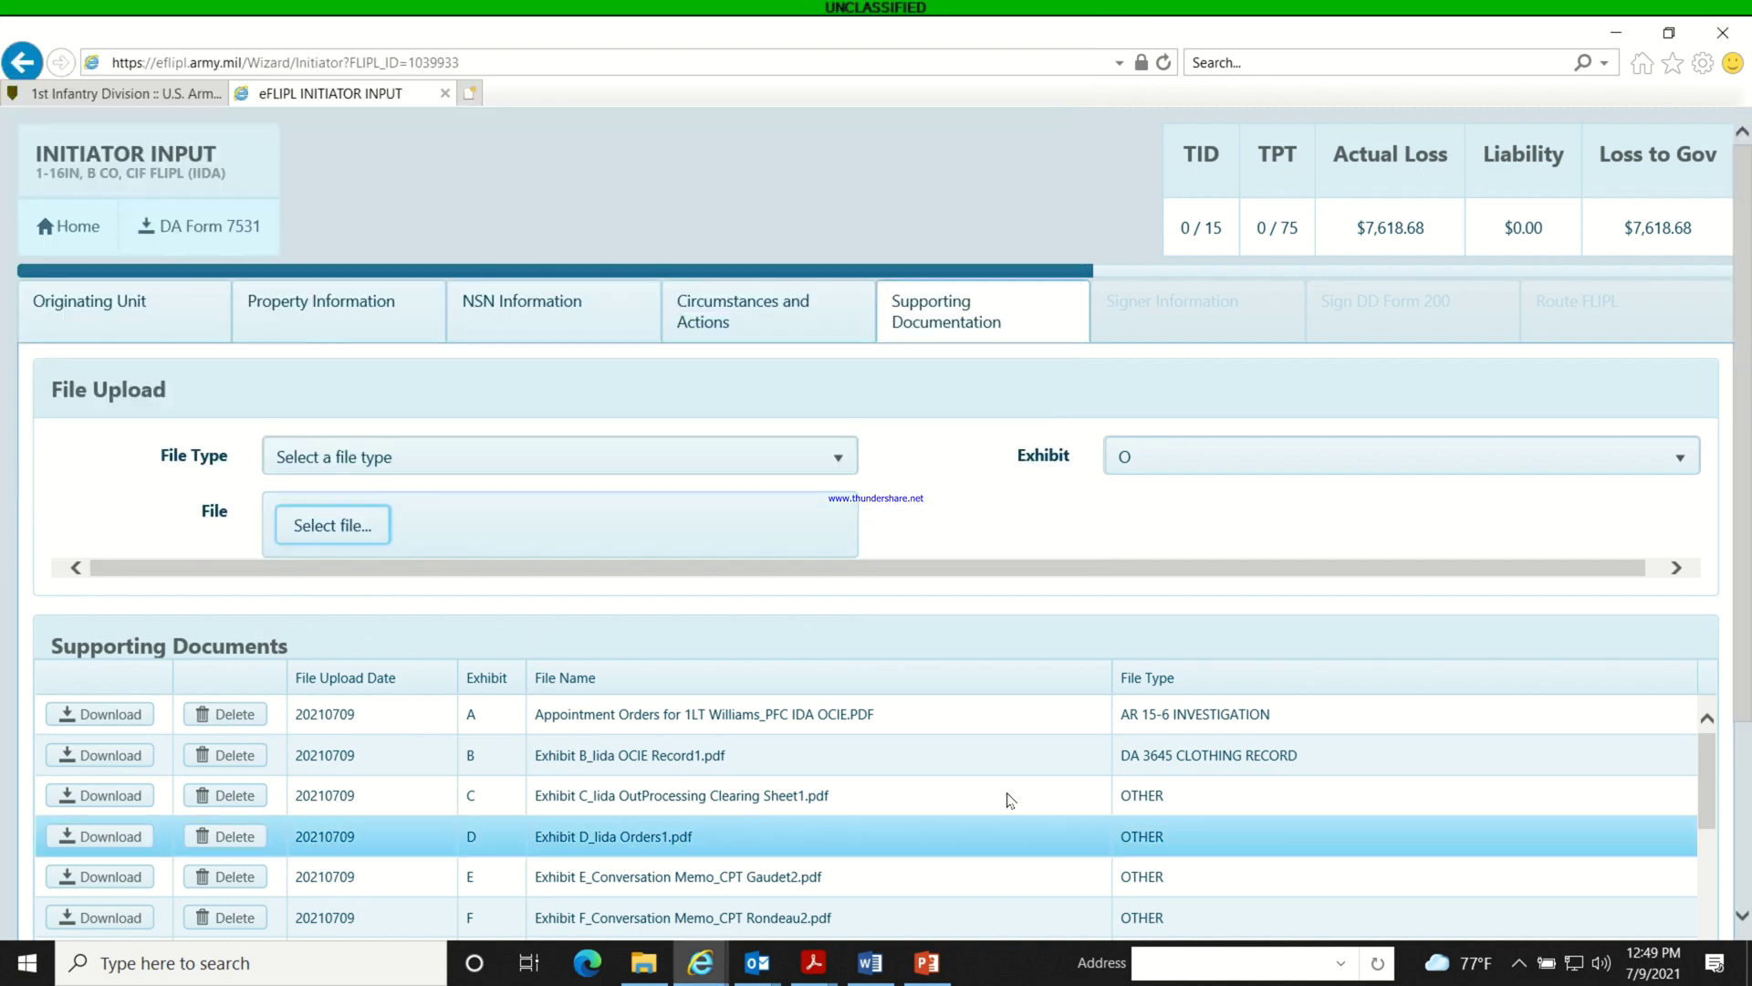
Tick 'All supporting documentation has been uploaded' for exhibits A–N and continue to Signer Information.
scroll(1009, 798, "down", 6)
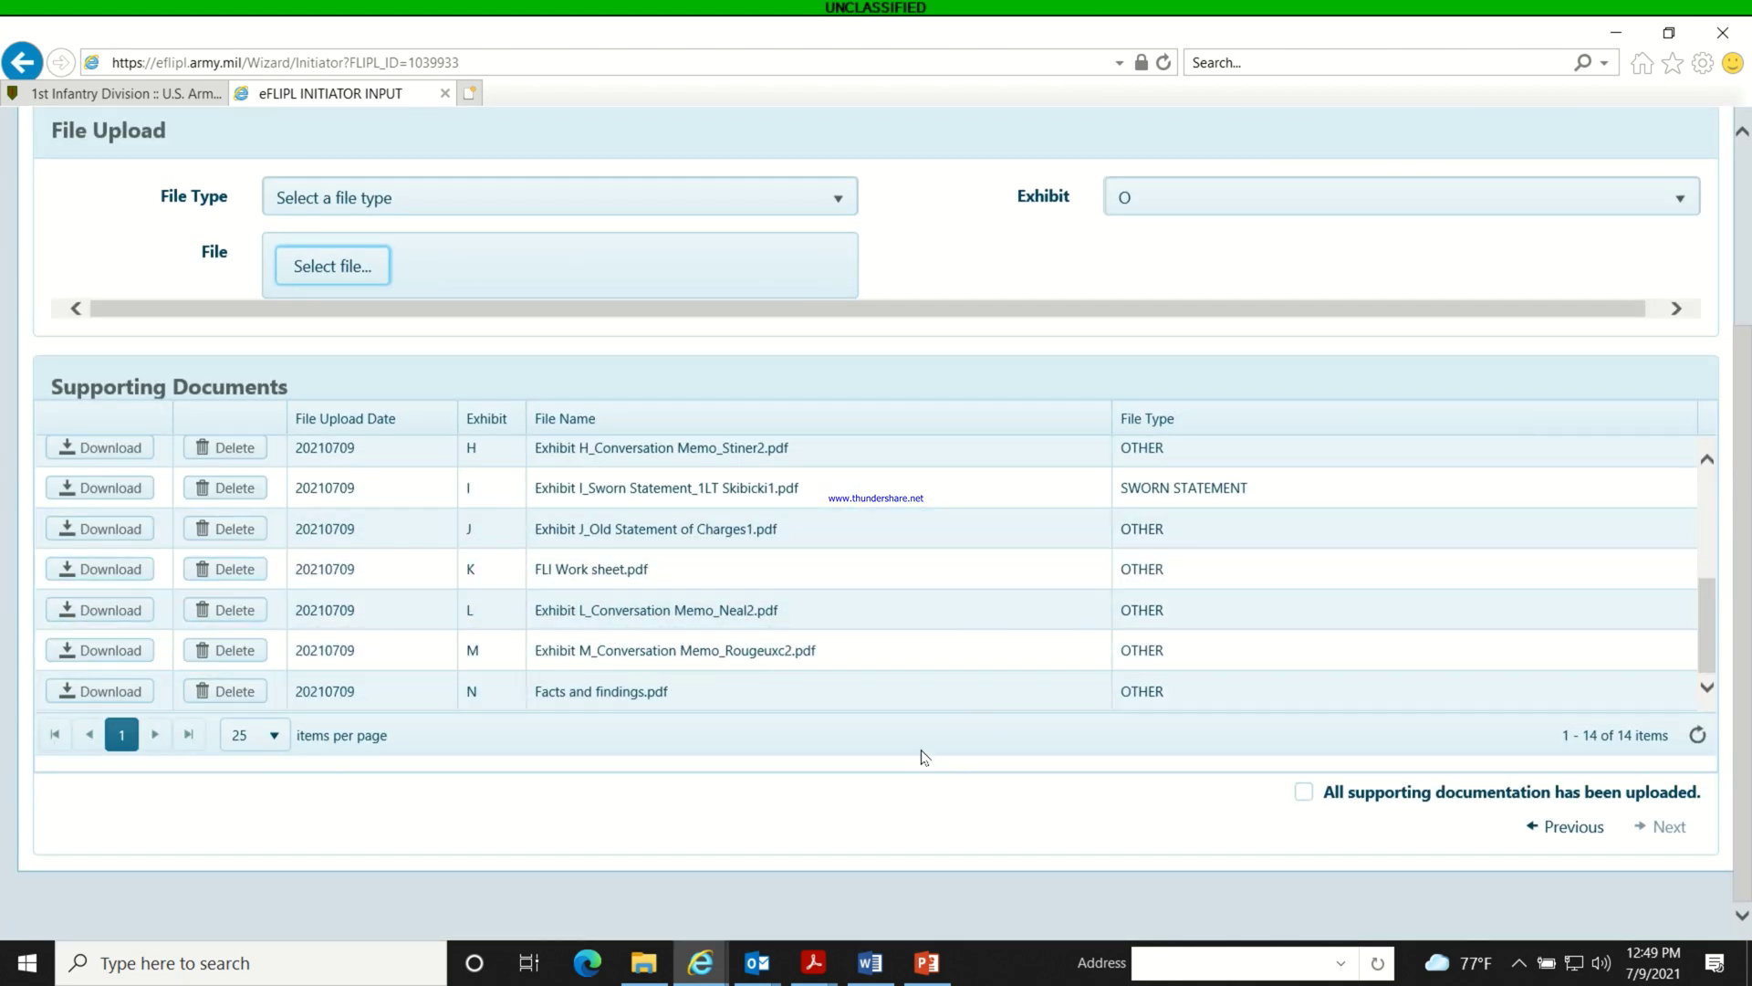
left_click(1306, 803)
left_click(1298, 800)
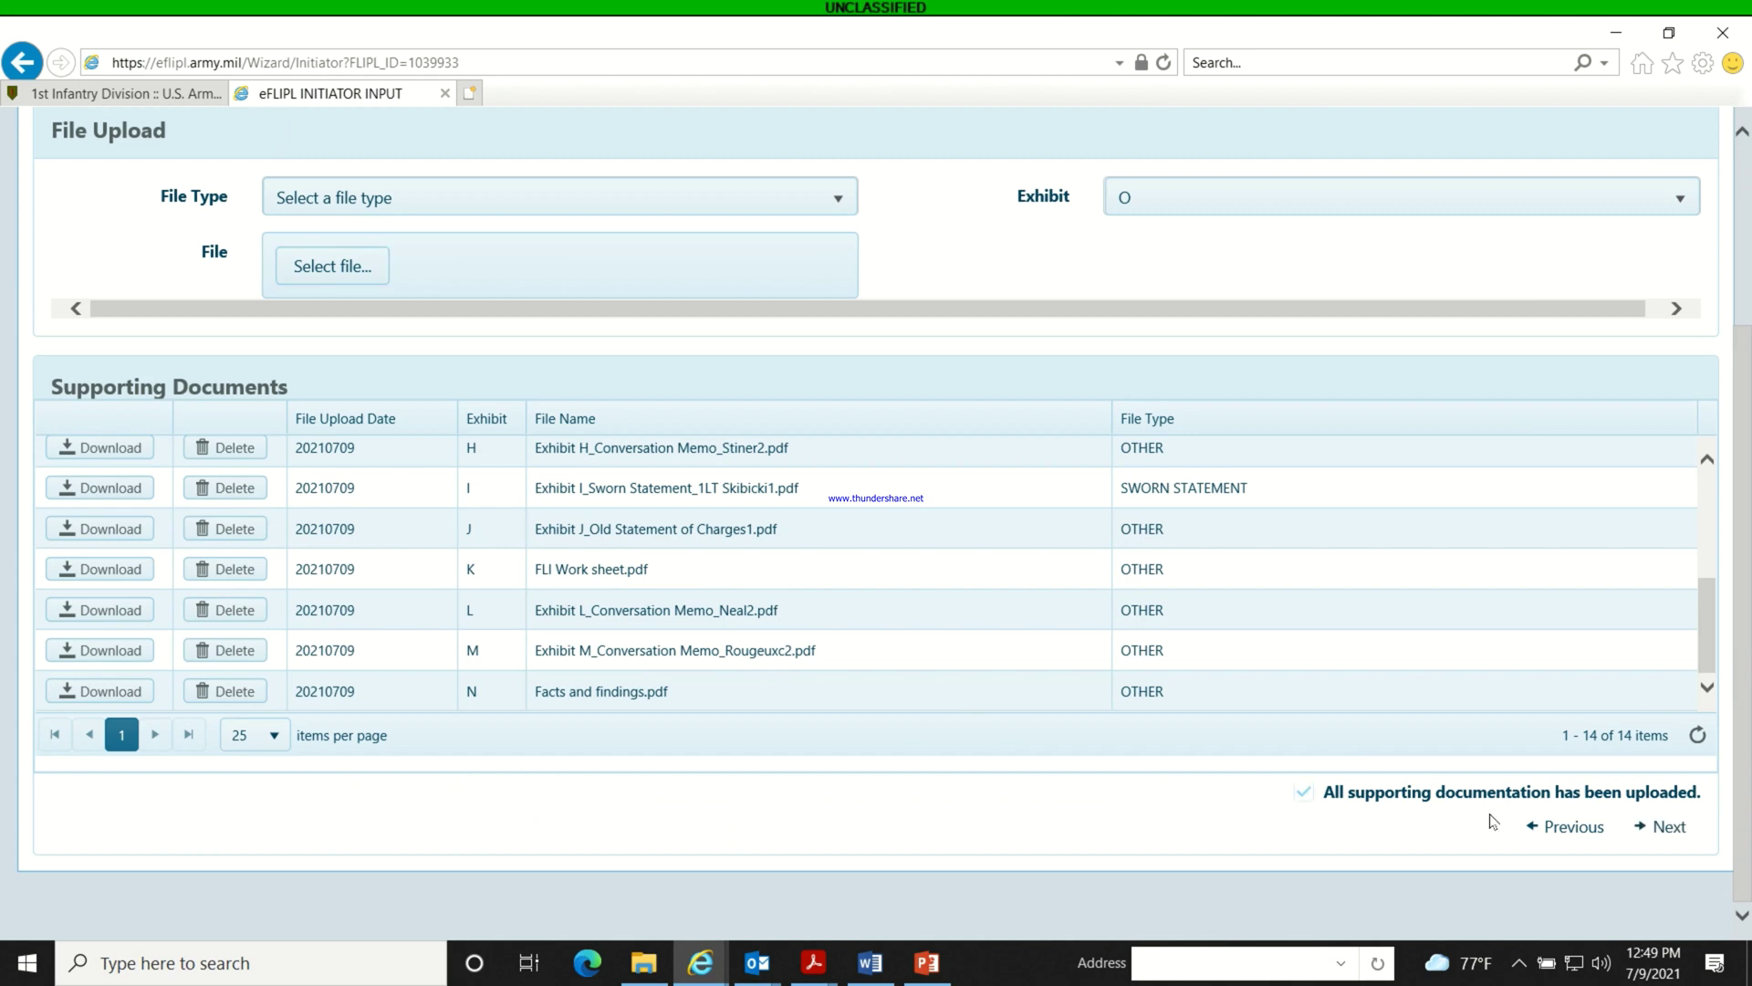
left_click(1666, 826)
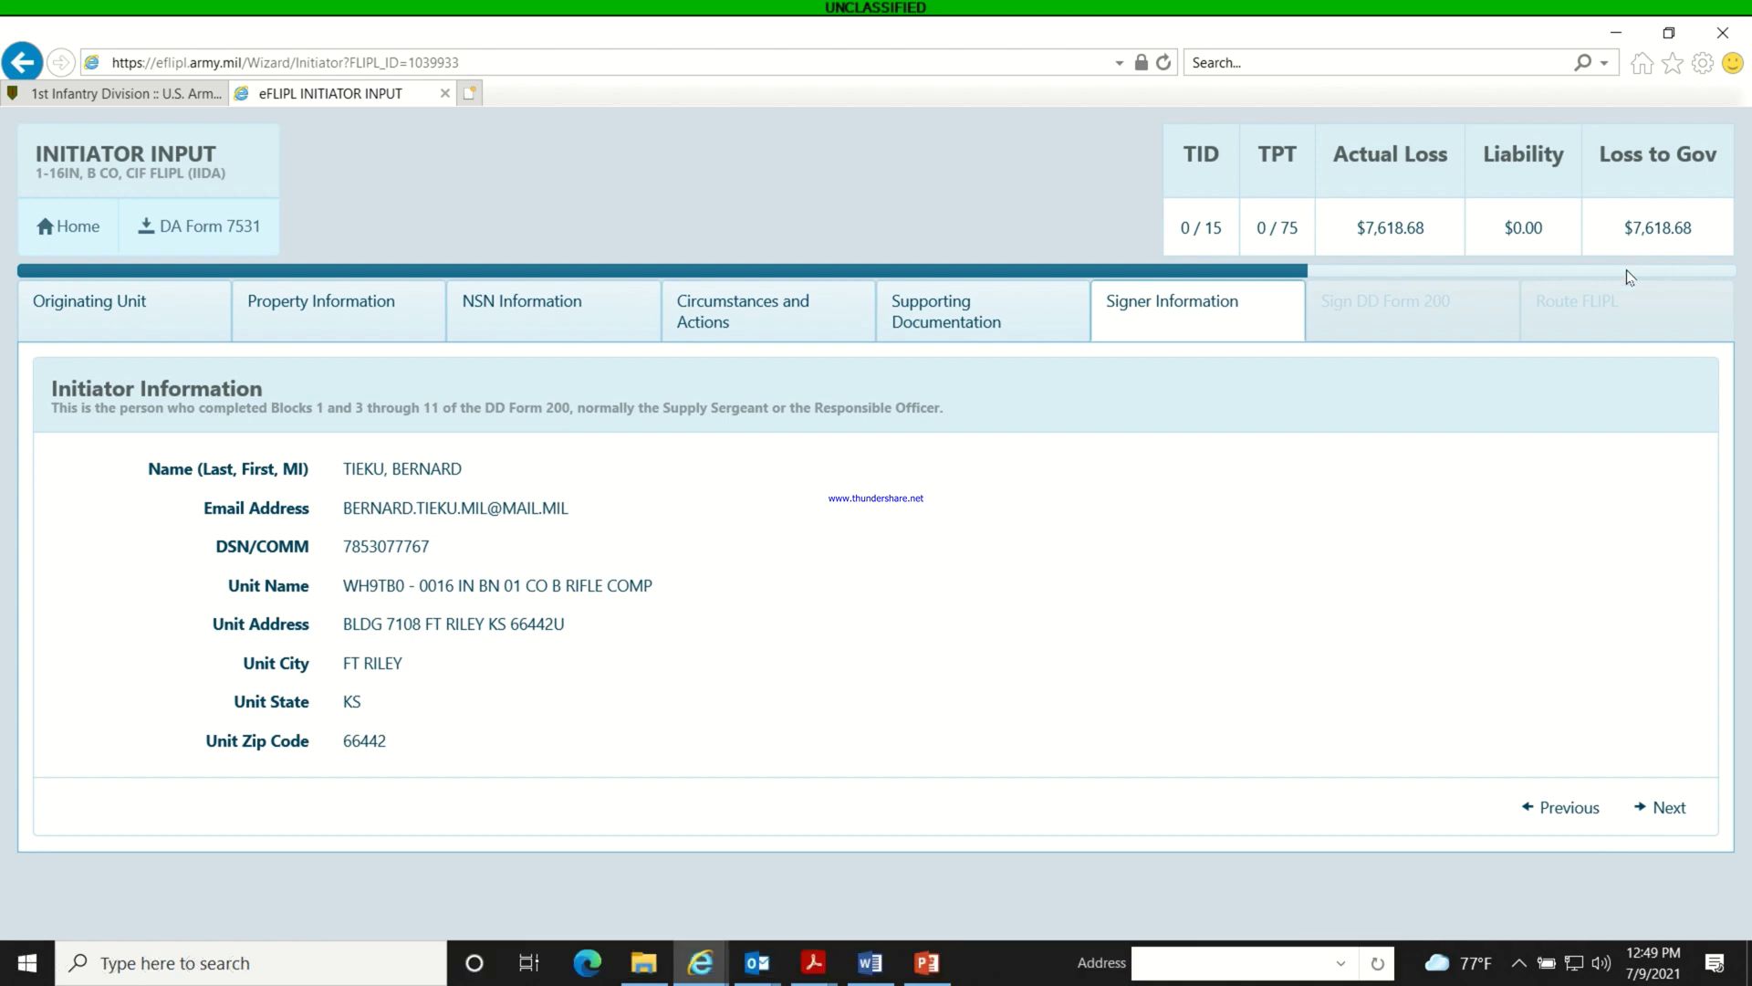
Continue past Signer Information to the 7-page DD Form 200 preview showing 7,618.68 total cost.
left_click(1670, 806)
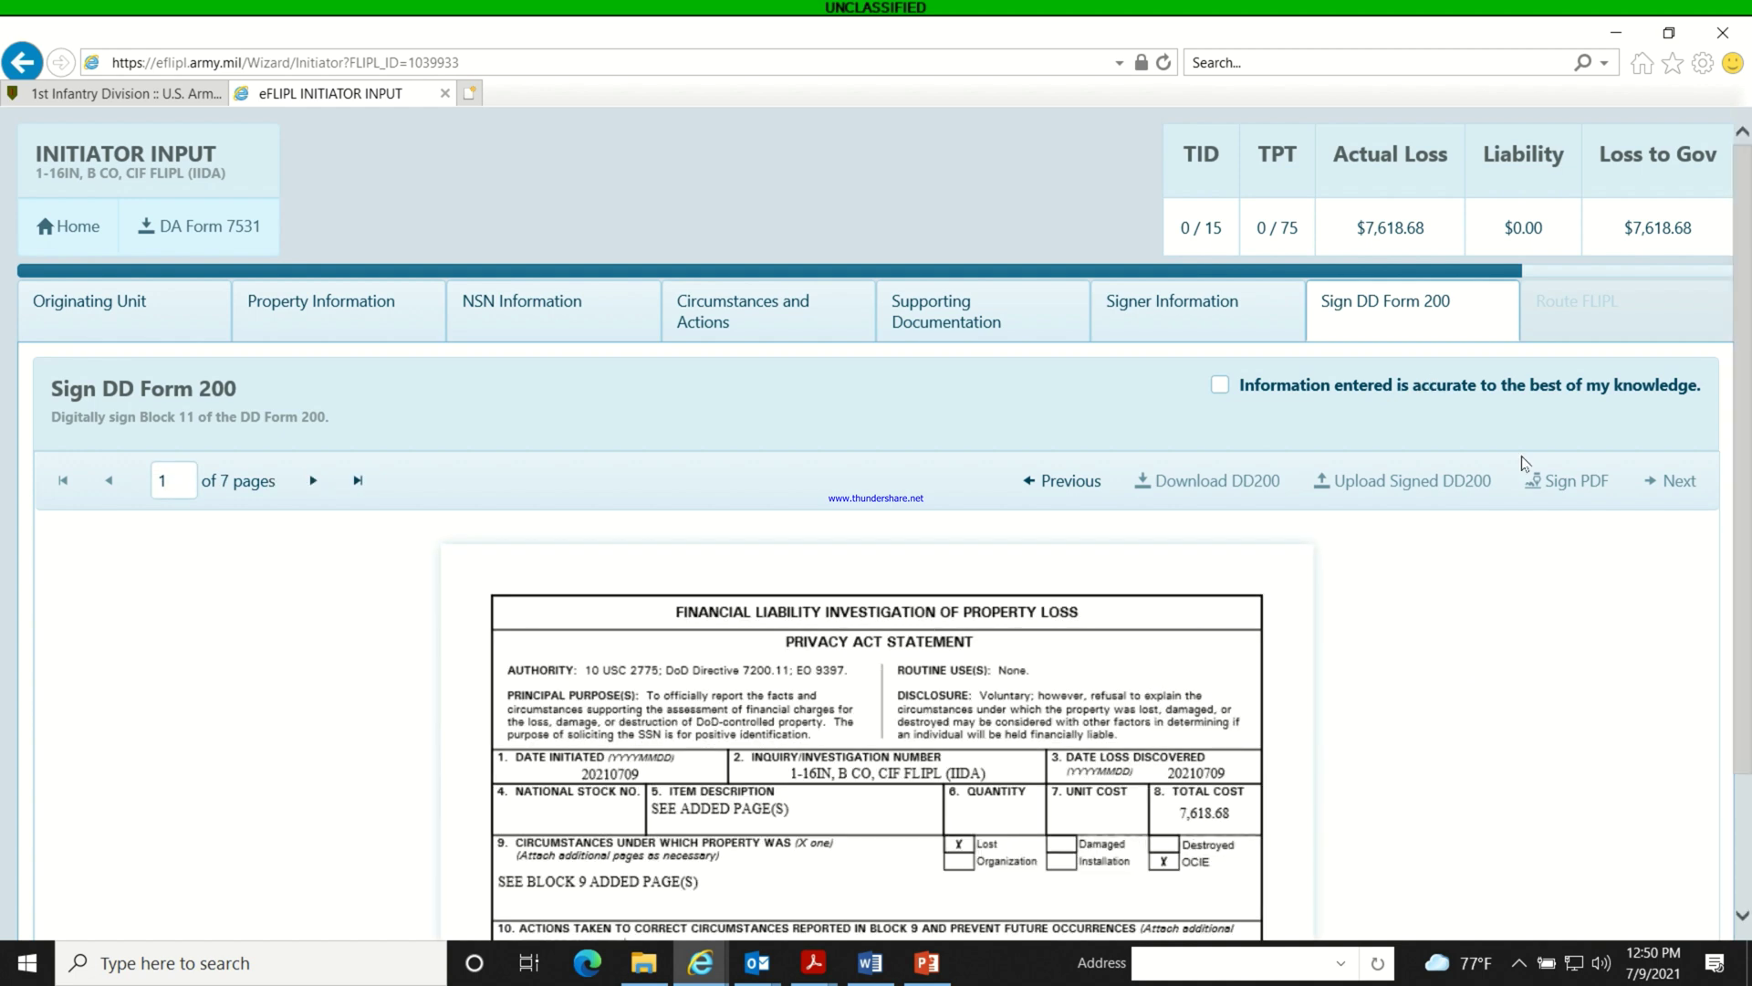
scroll(1182, 687, "down", 5)
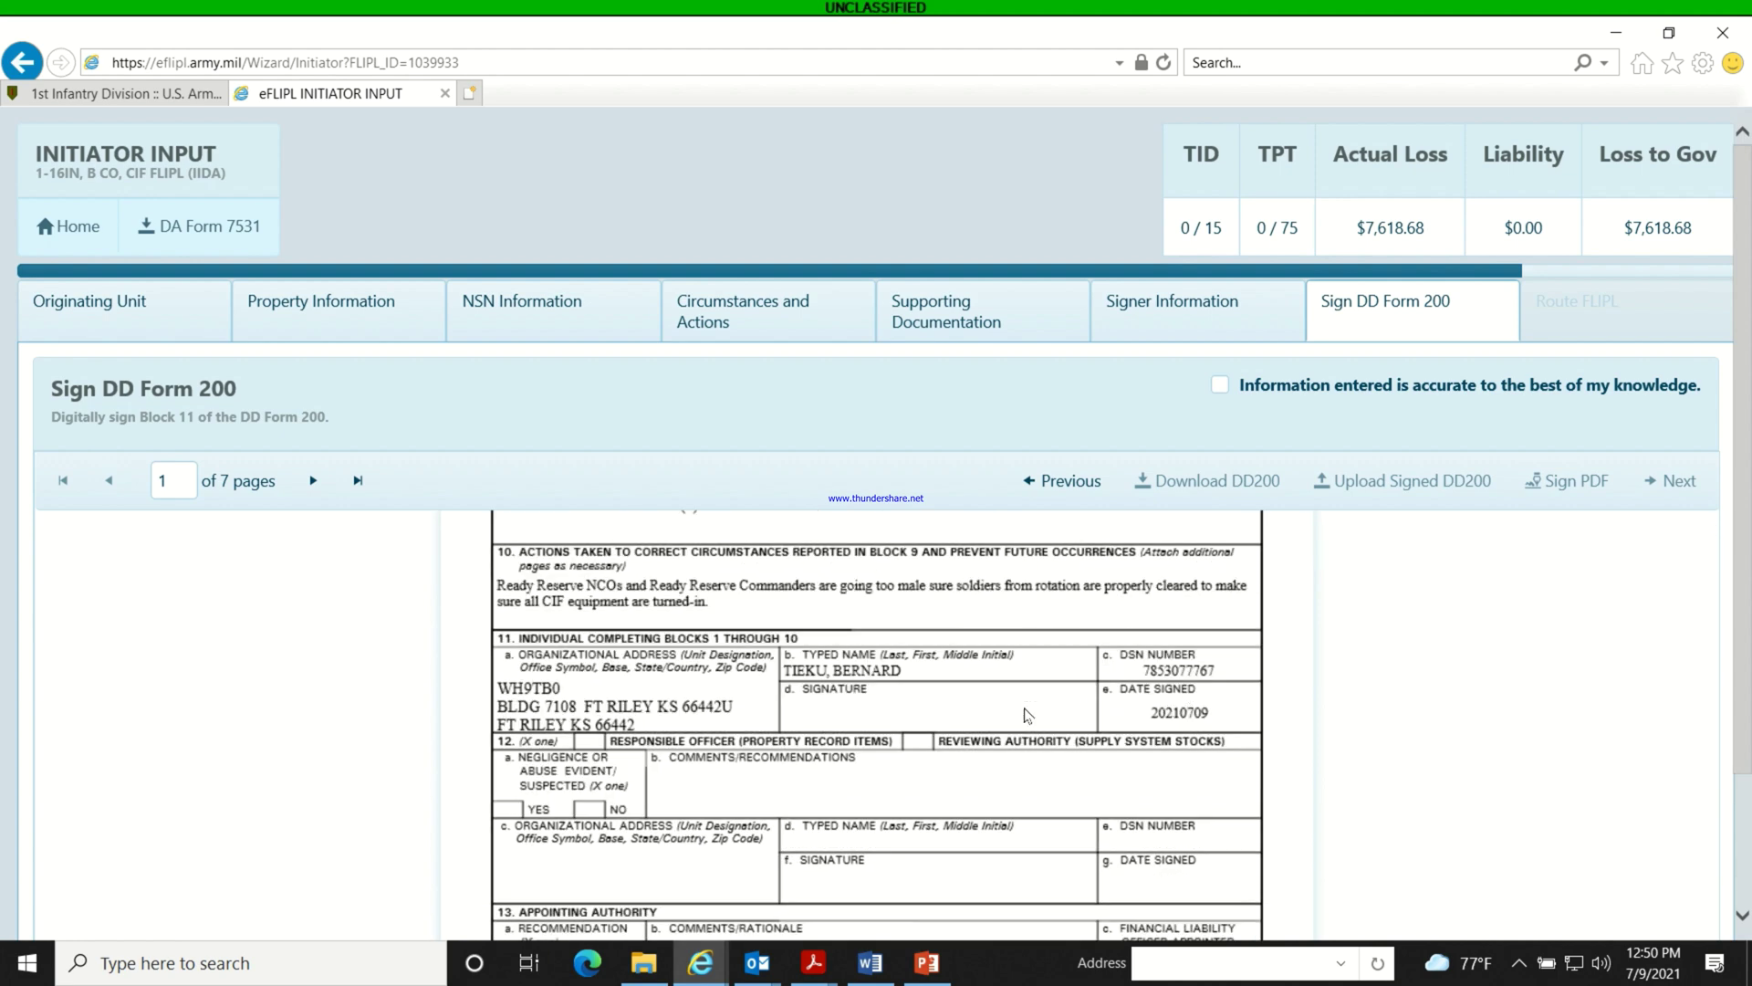
scroll(962, 759, "down", 5)
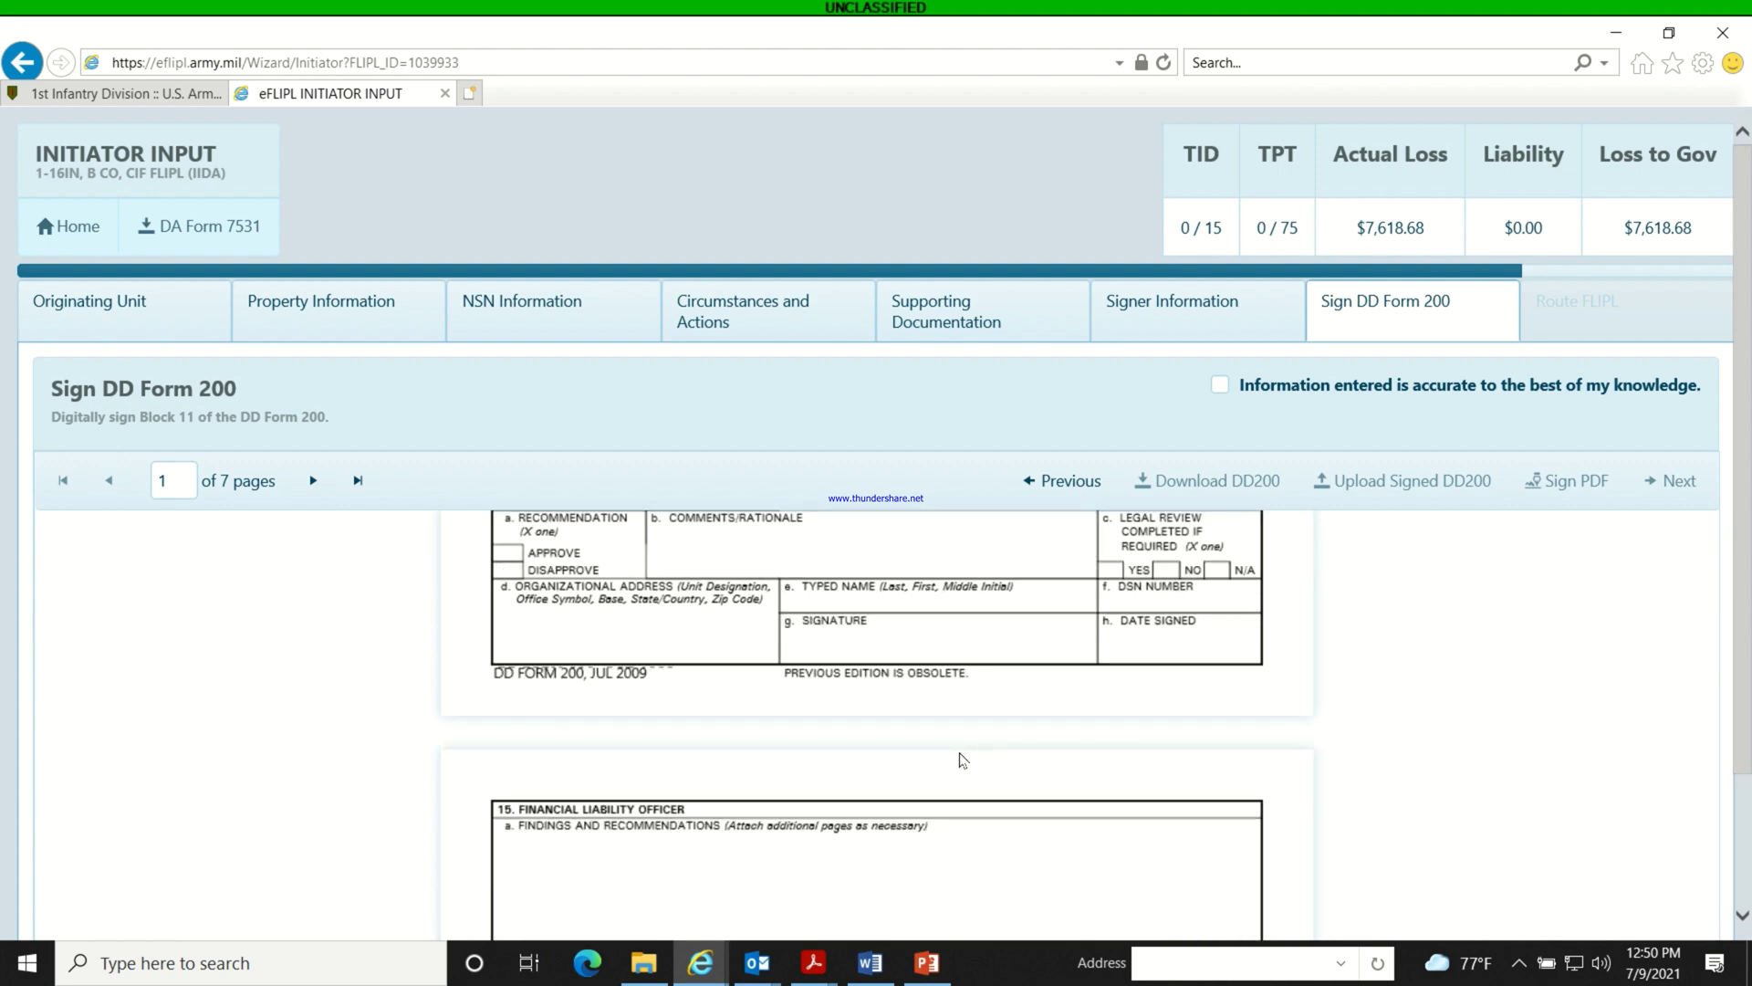
scroll(963, 759, "up", 6)
scroll(960, 754, "up", 1)
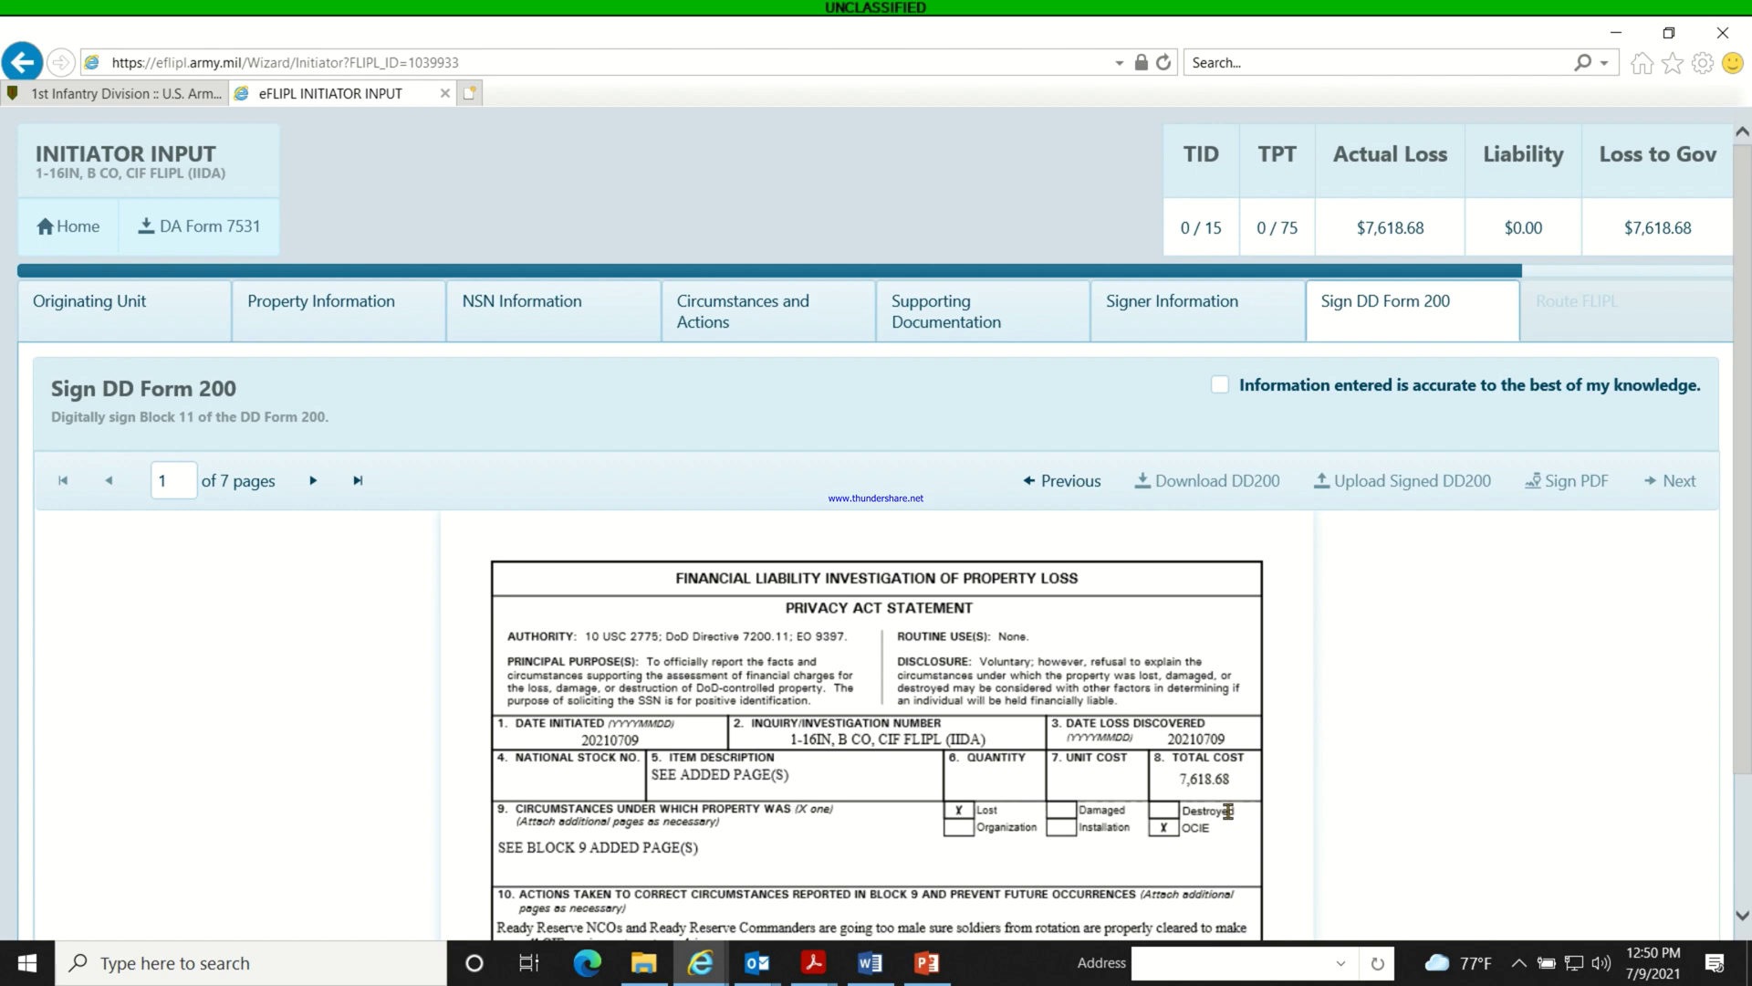
scroll(1234, 799, "down", 2)
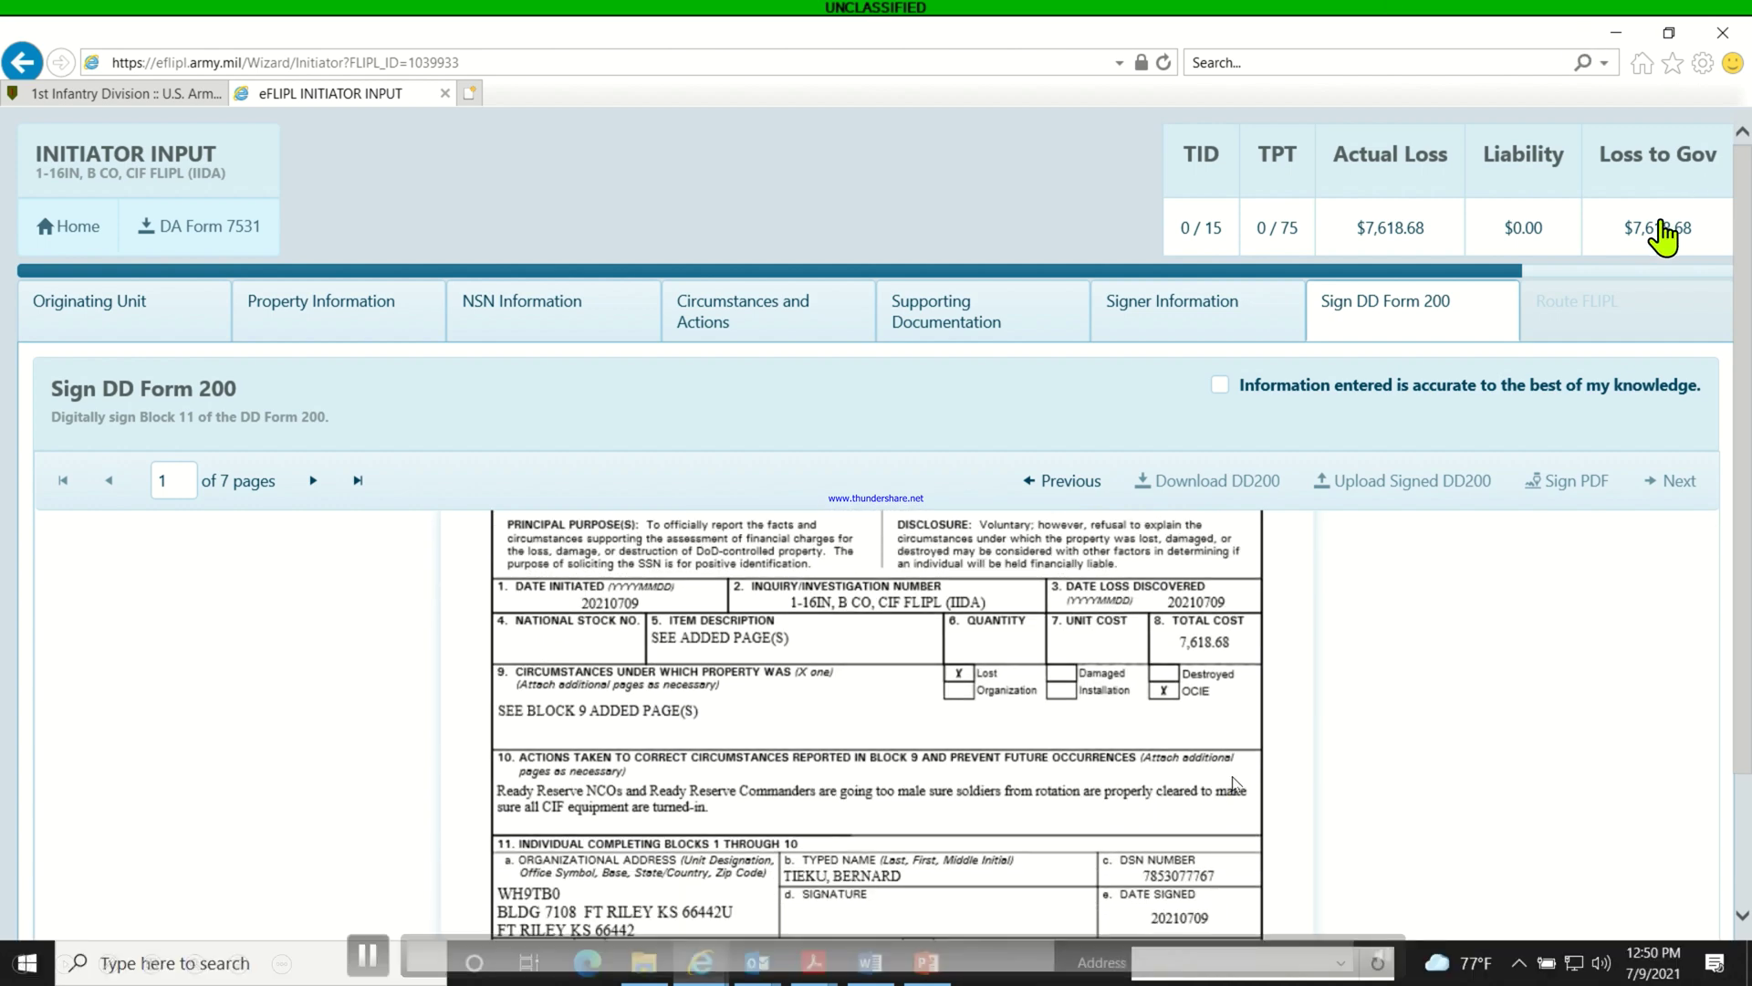
scroll(1234, 785, "down", 1)
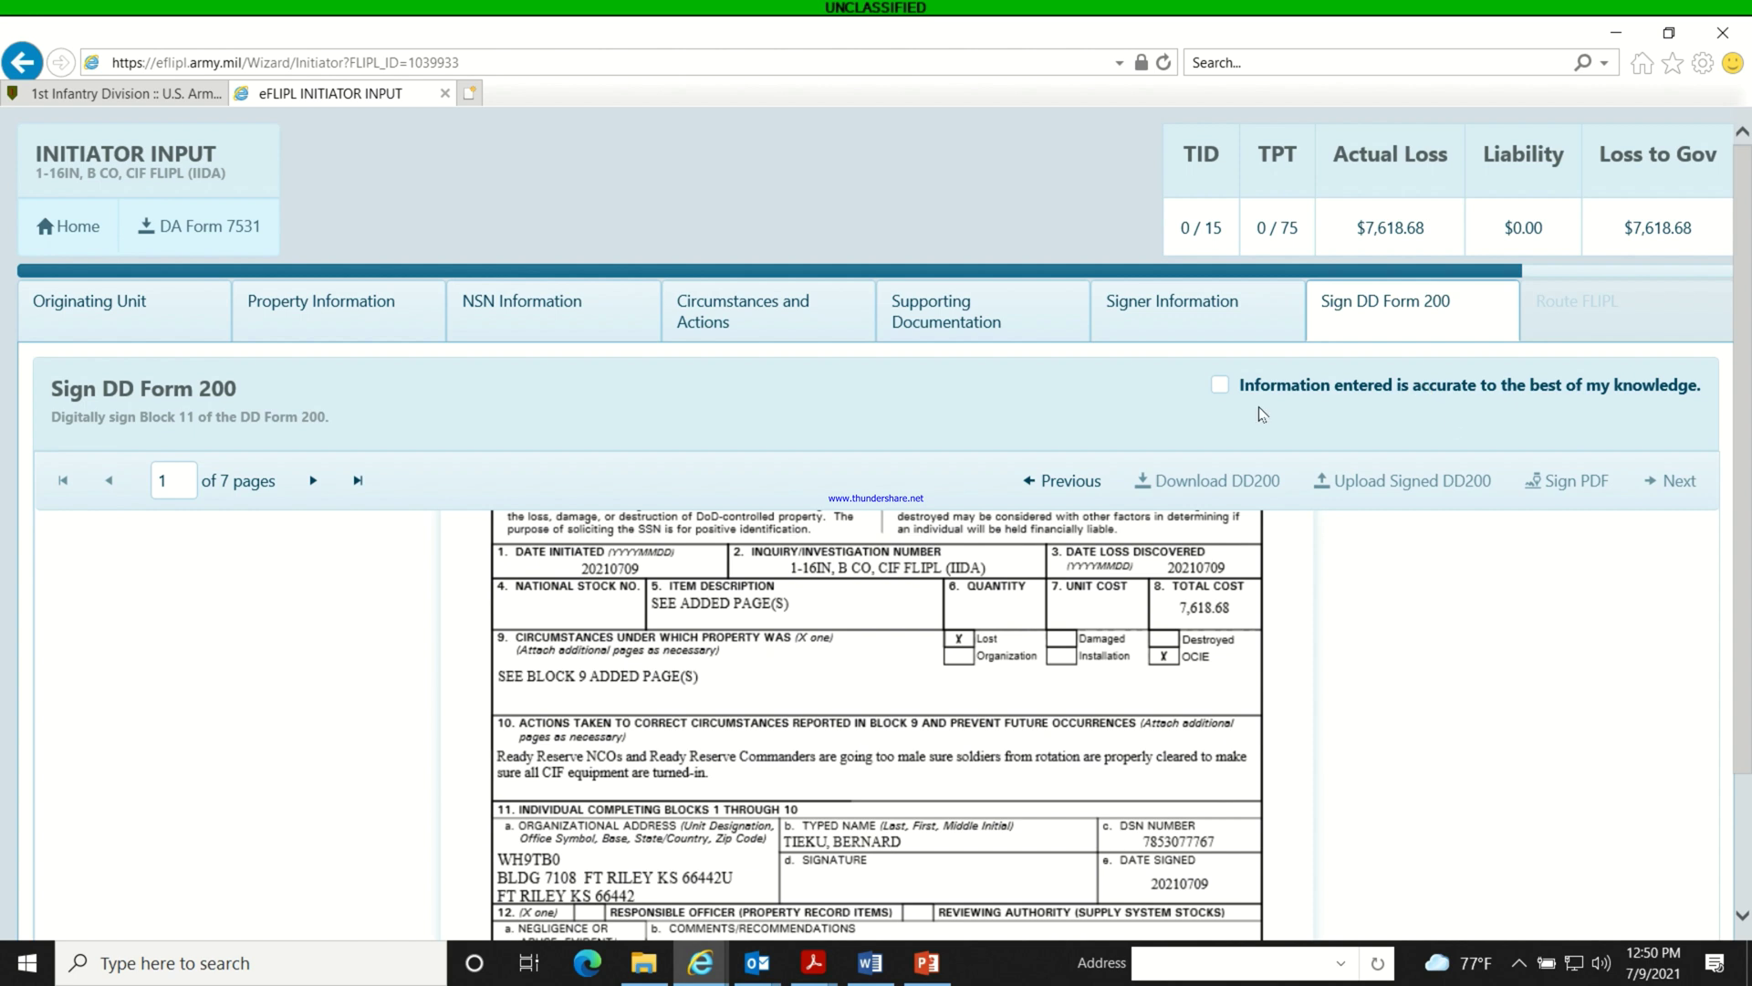
Attest the information is accurate and apply the digital signature to Block 11 of the DD Form 200.
left_click(1220, 385)
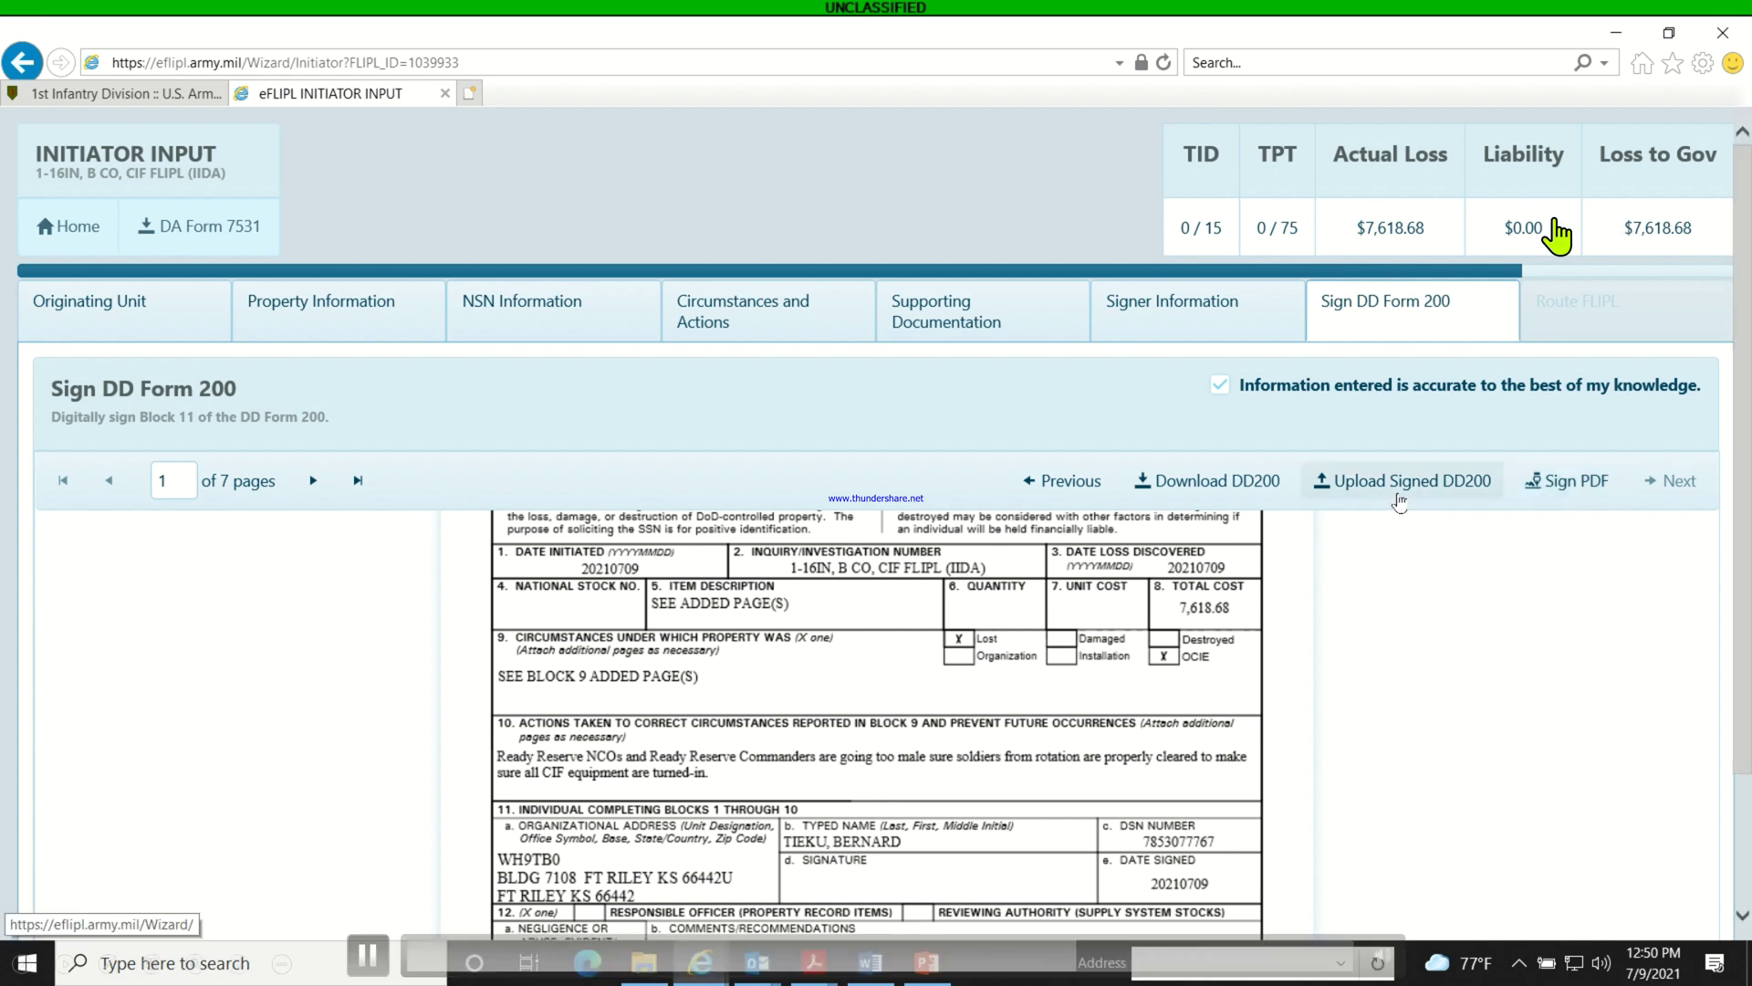
left_click(362, 975)
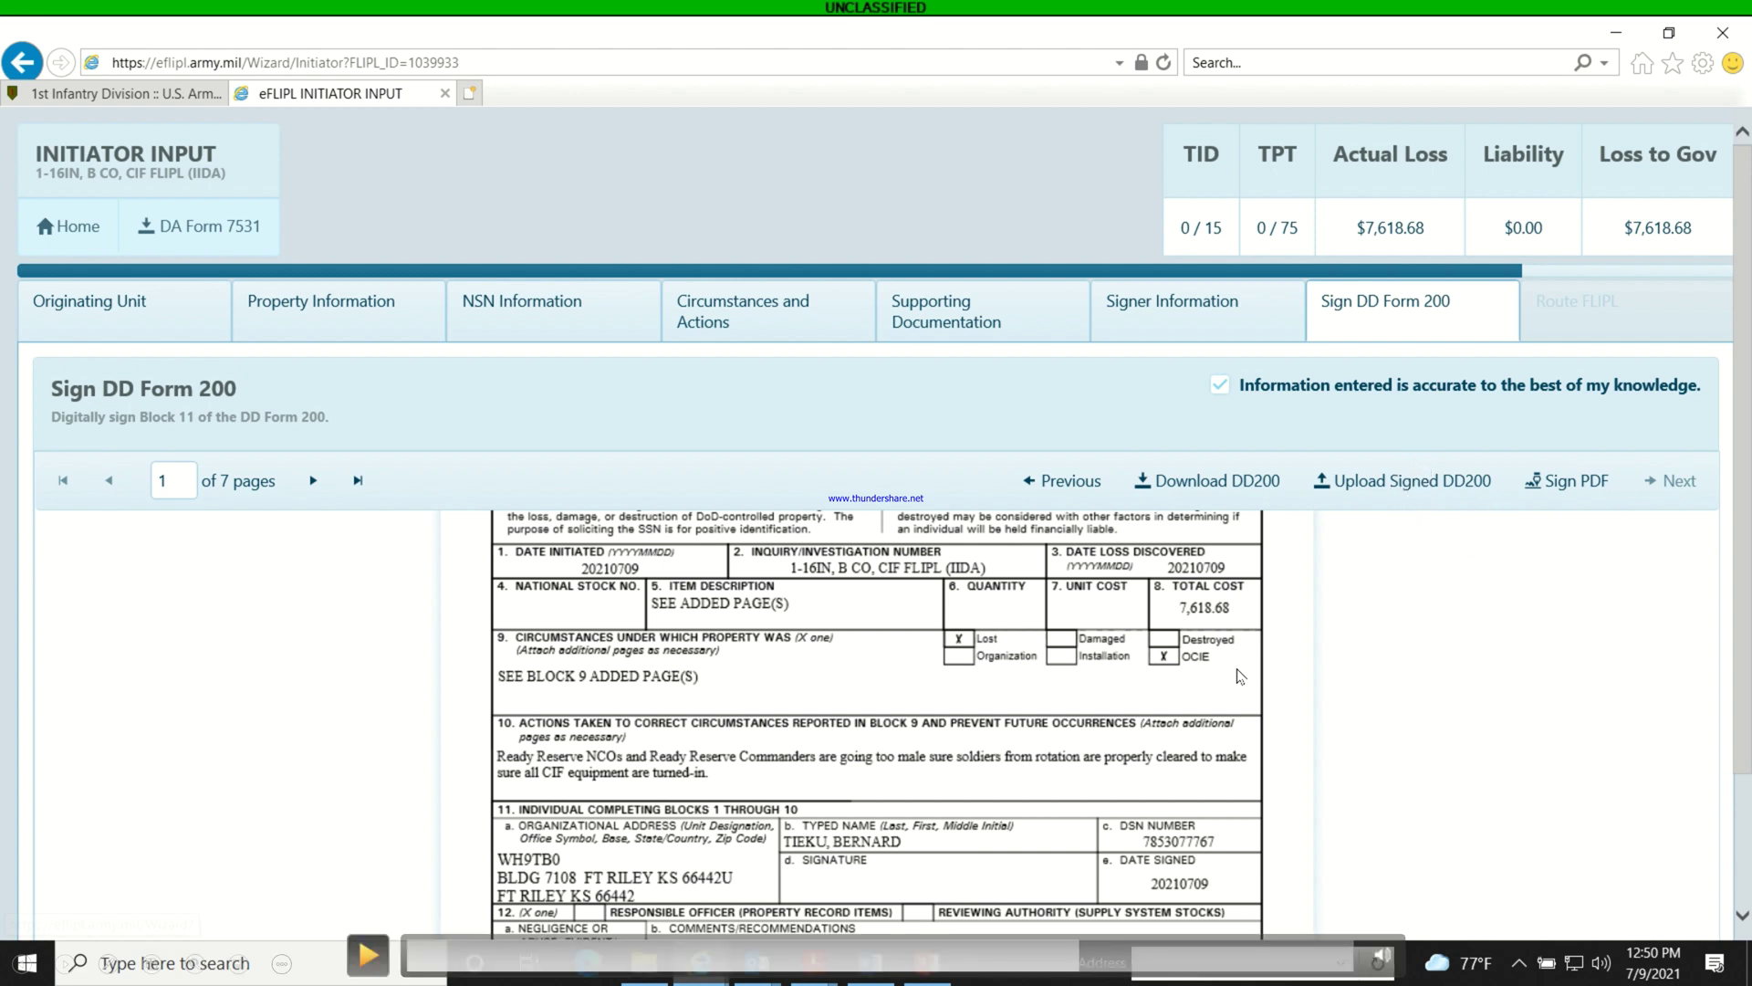
left_click(369, 959)
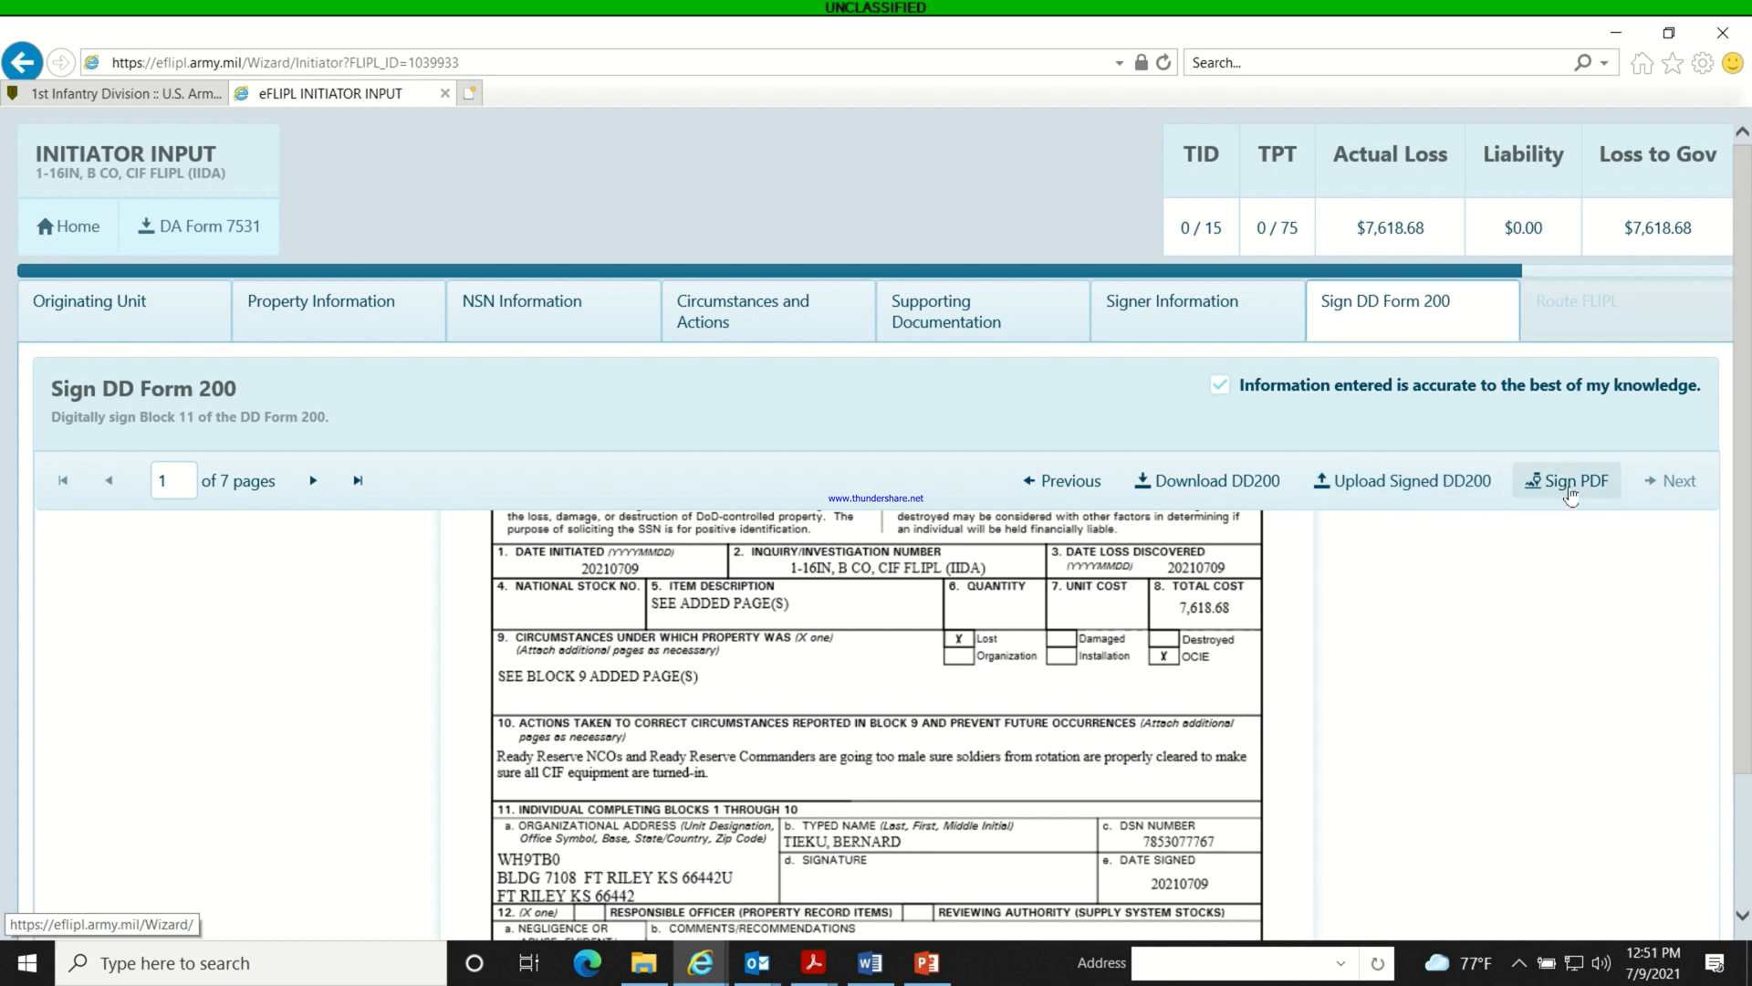
left_click(1570, 493)
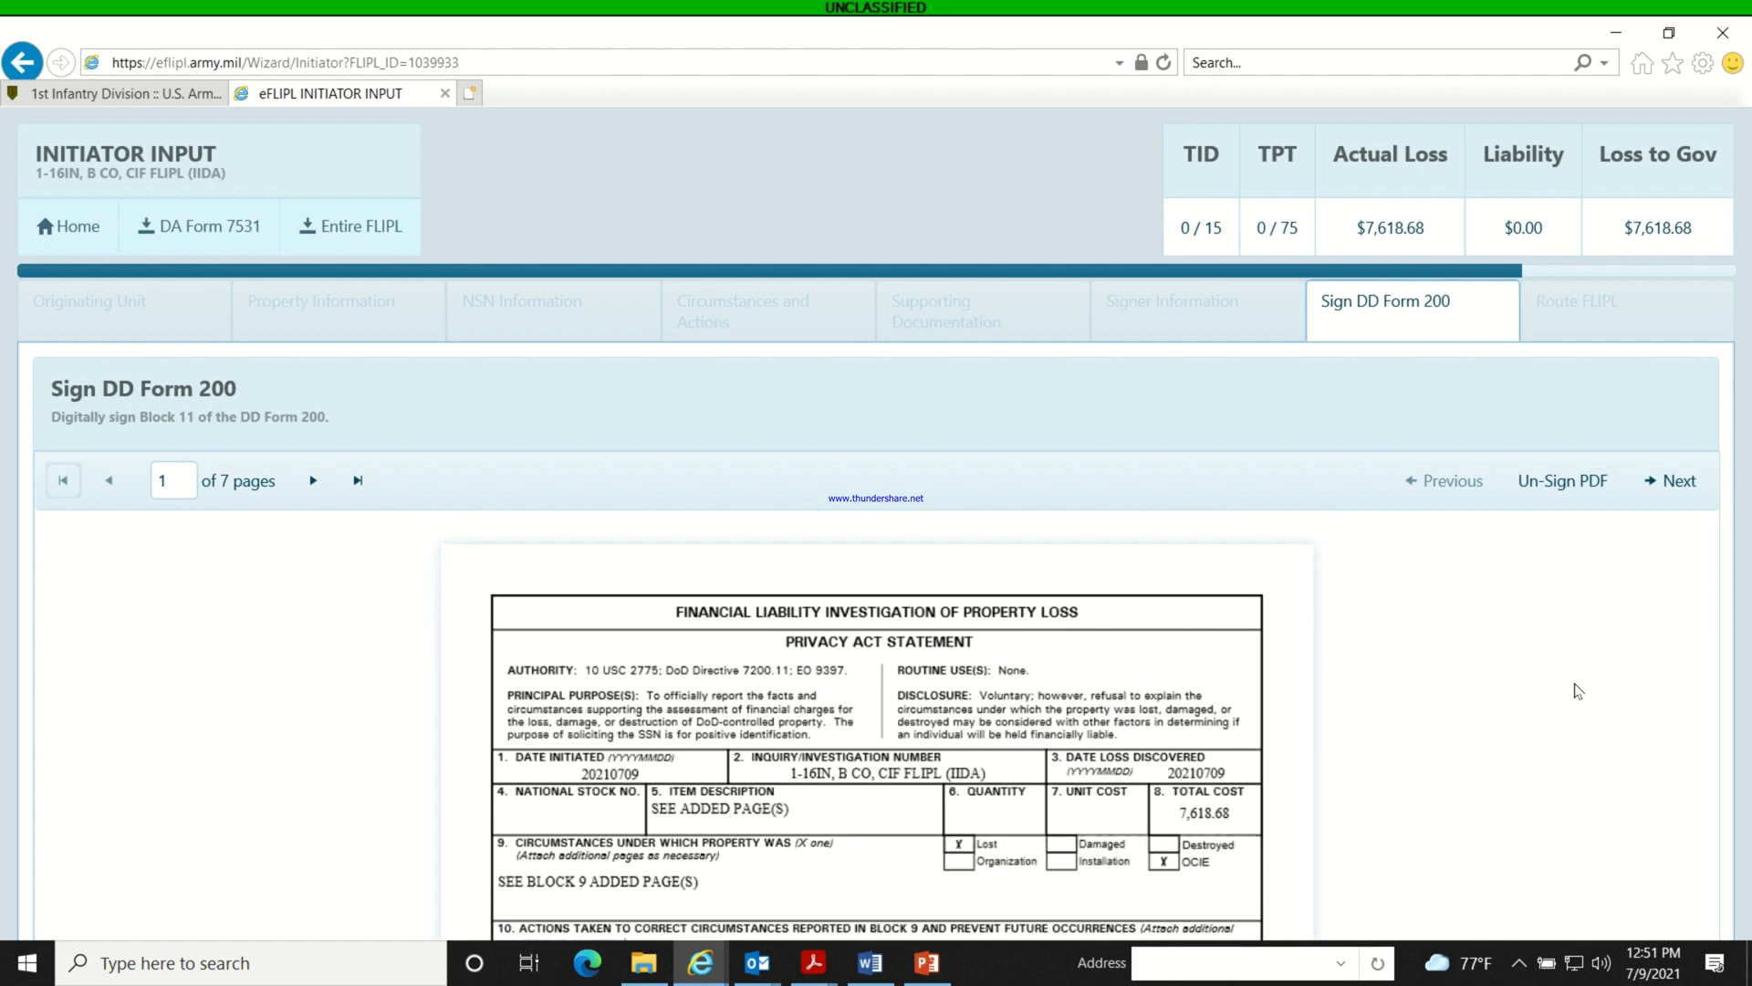
scroll(1578, 690, "down", 7)
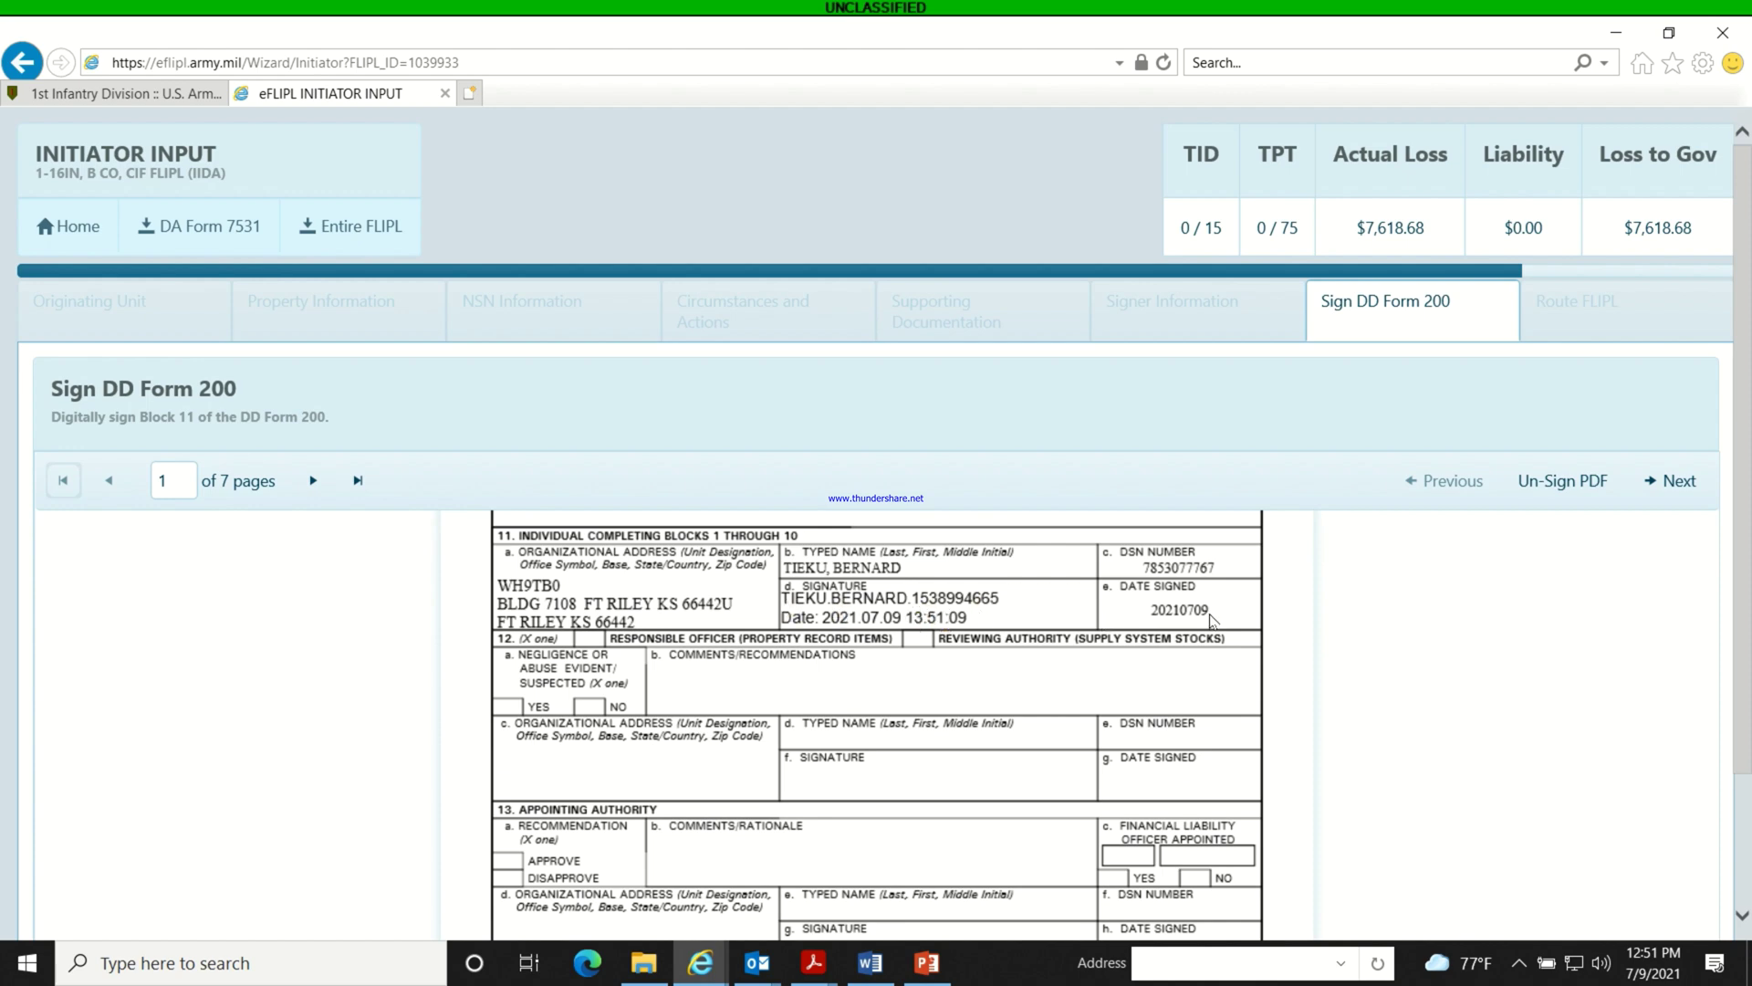
scroll(1210, 620, "up", 7)
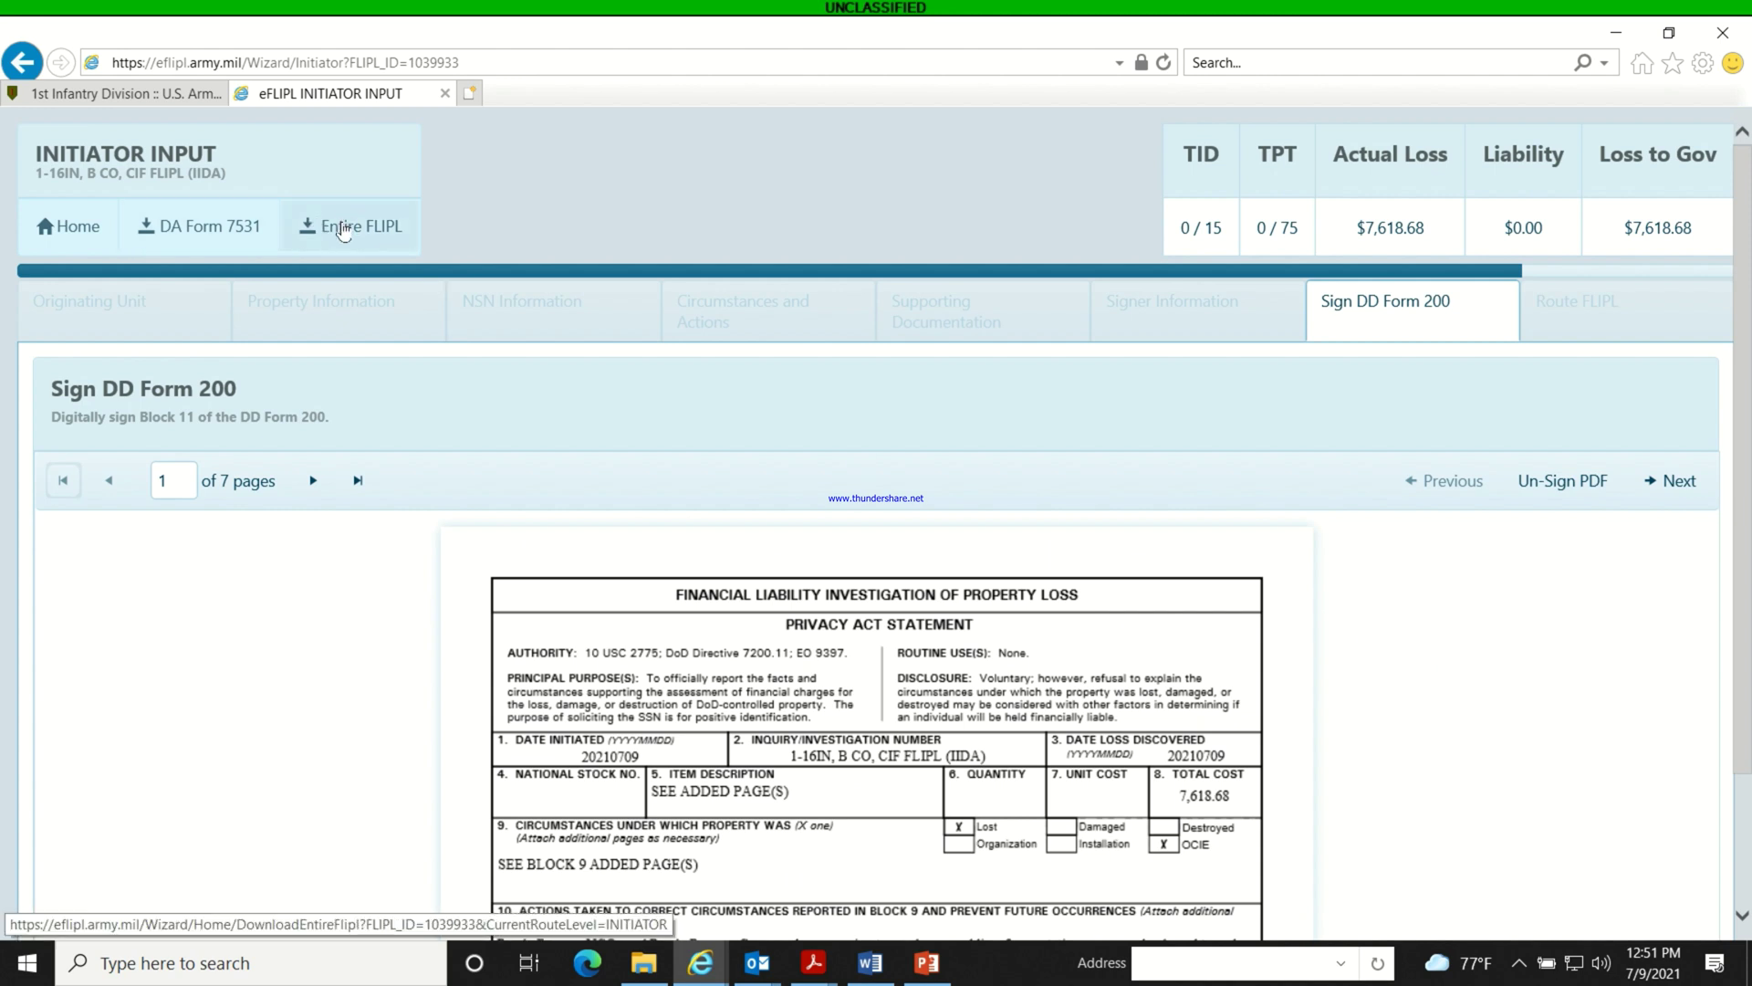
Download and save the Entire FLIPL PDF, then proceed to the Route FLIPL step.
left_click(351, 227)
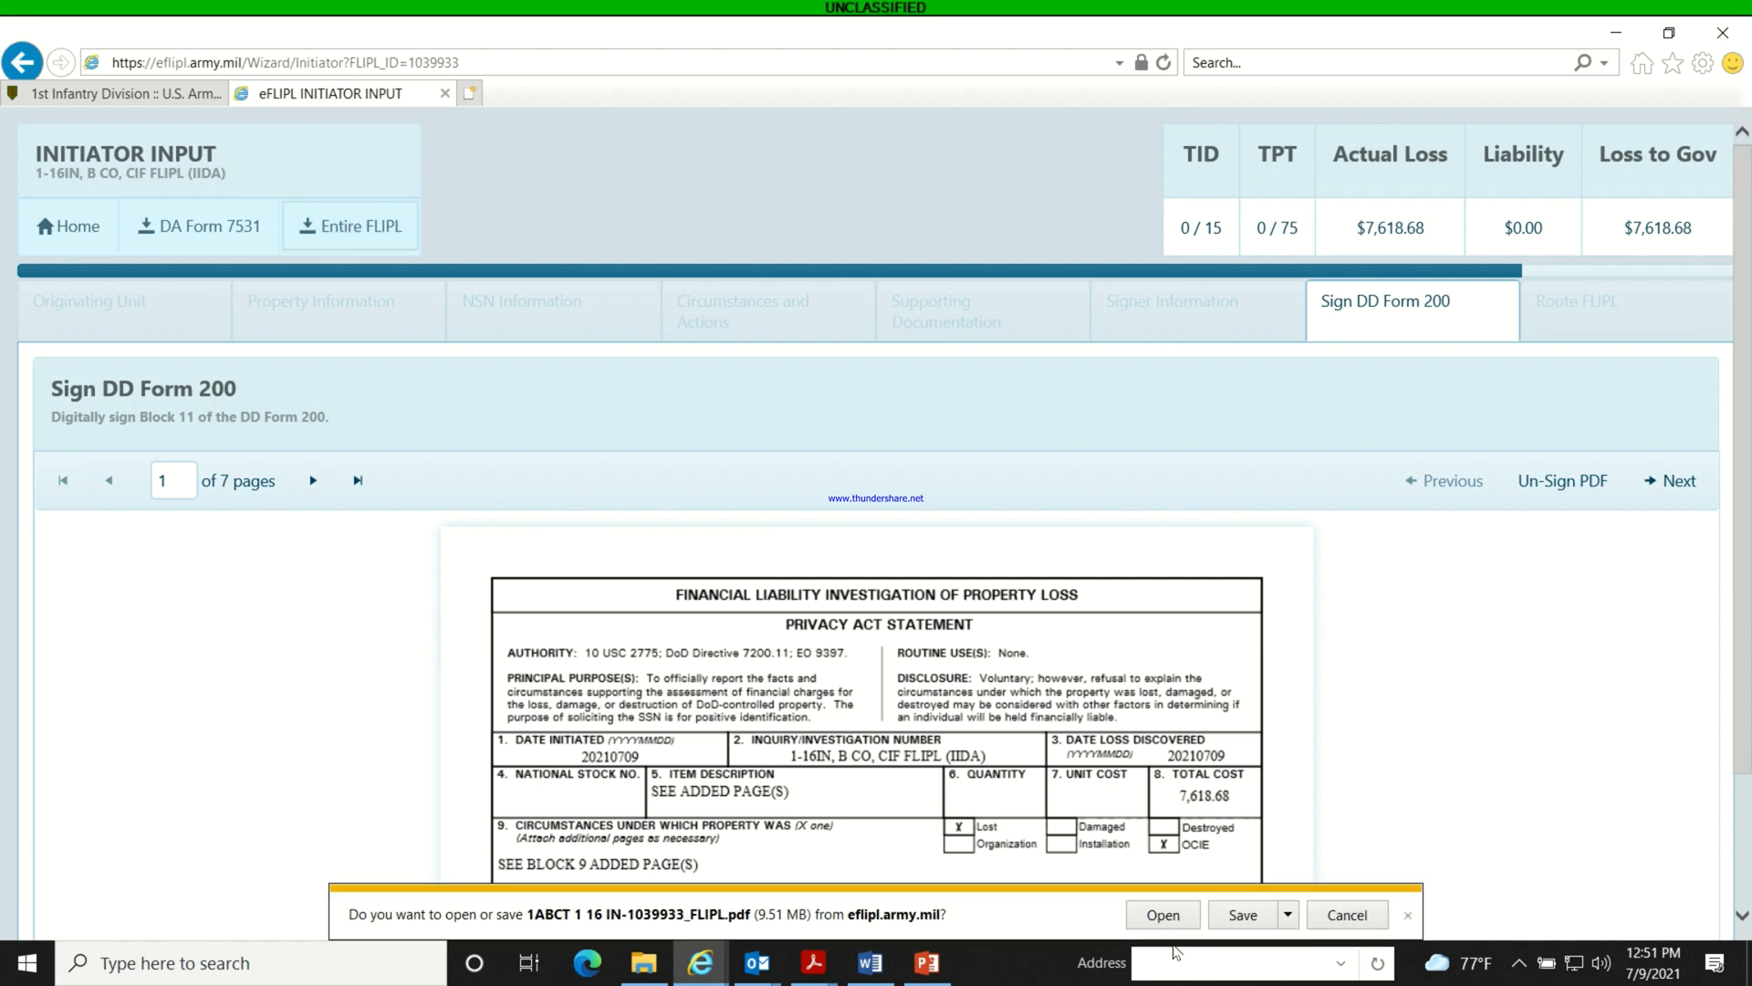
left_click(1242, 915)
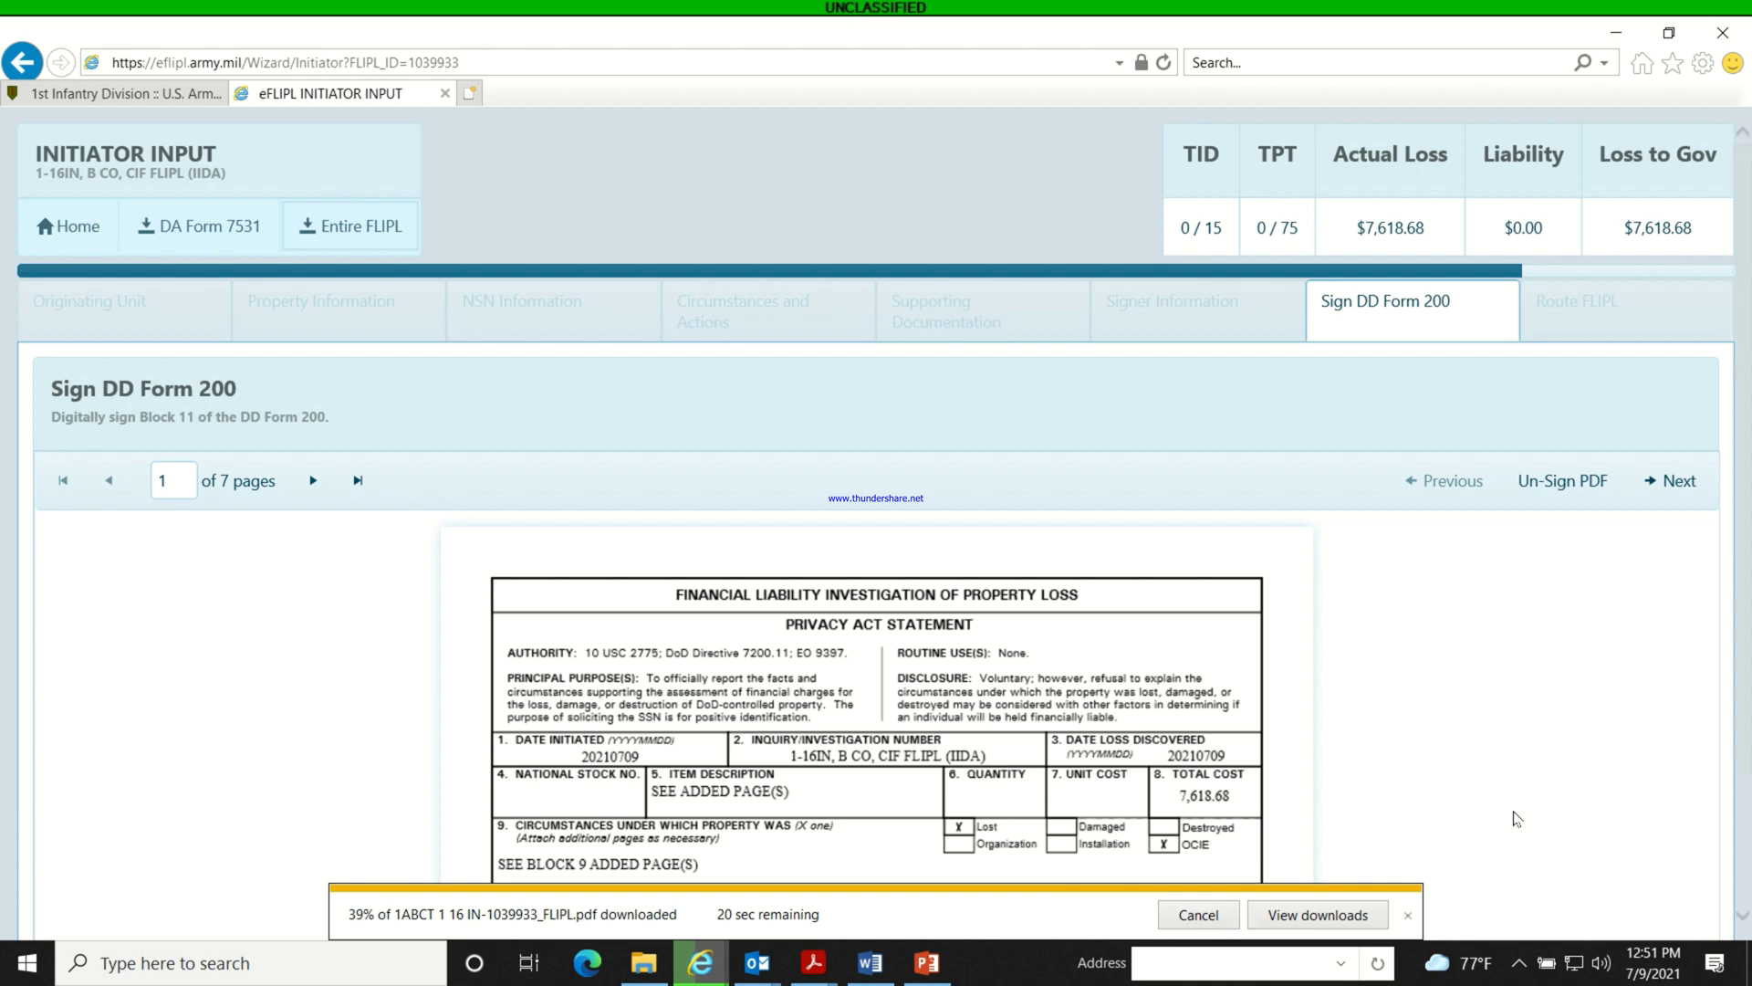
scroll(1580, 649, "down", 10)
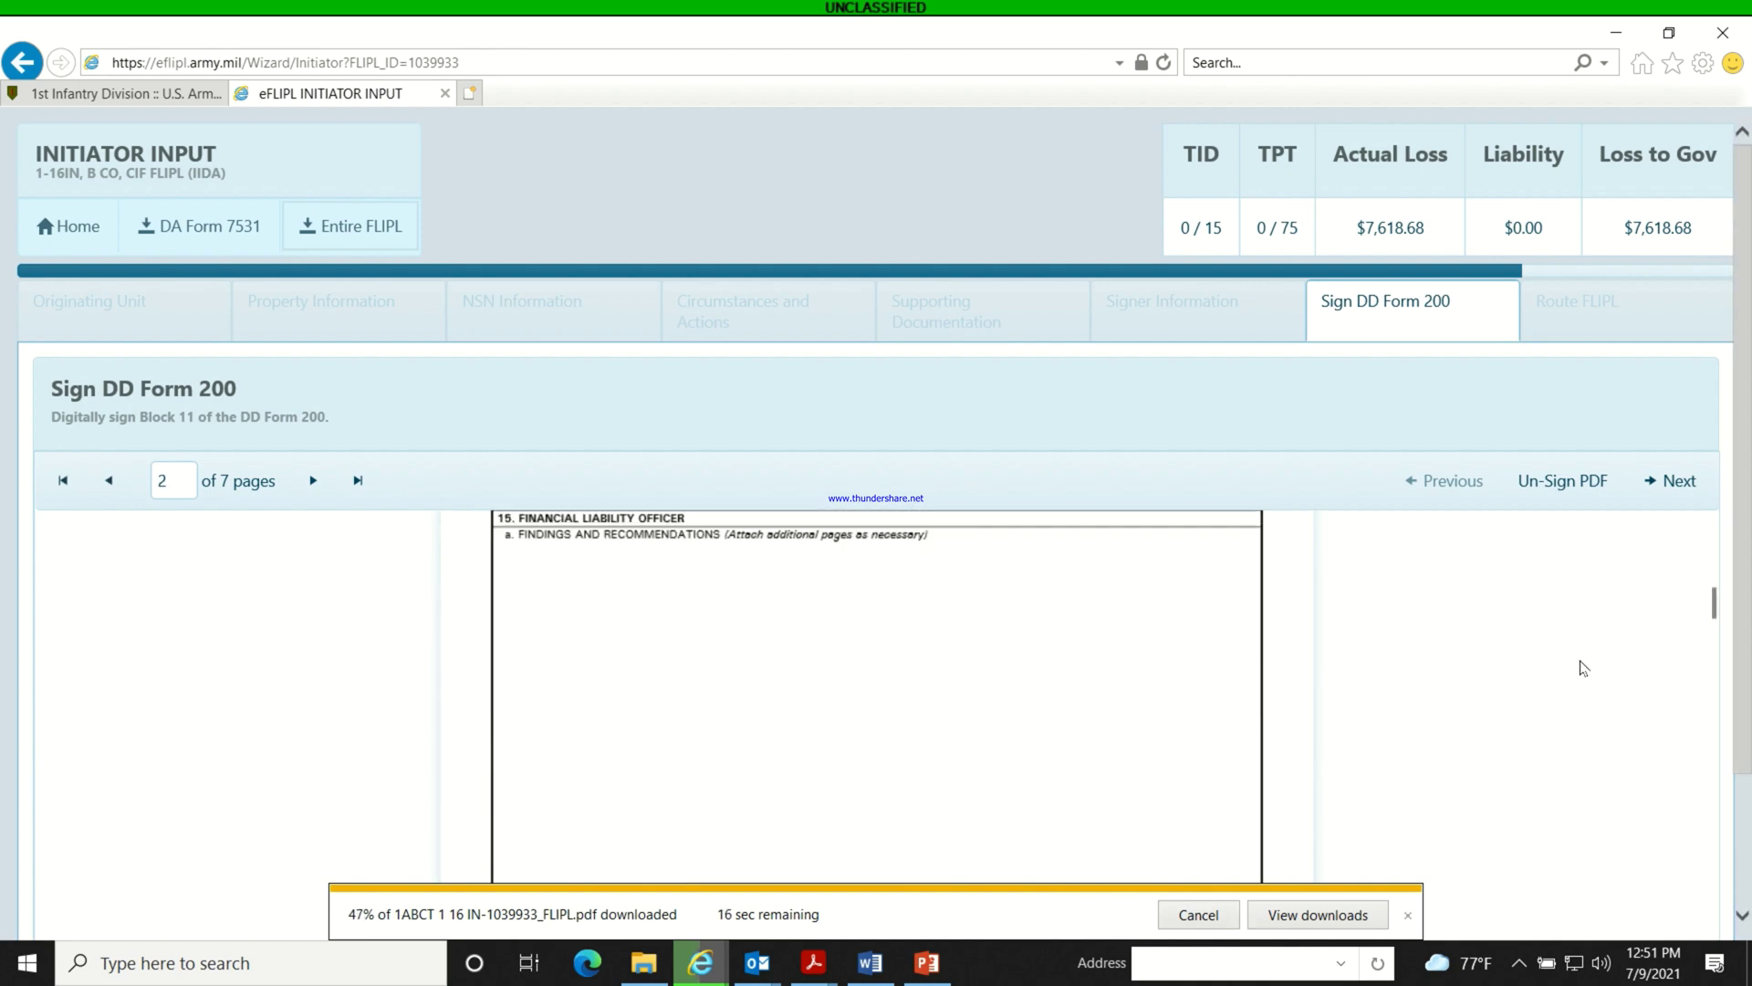
scroll(1583, 668, "up", 10)
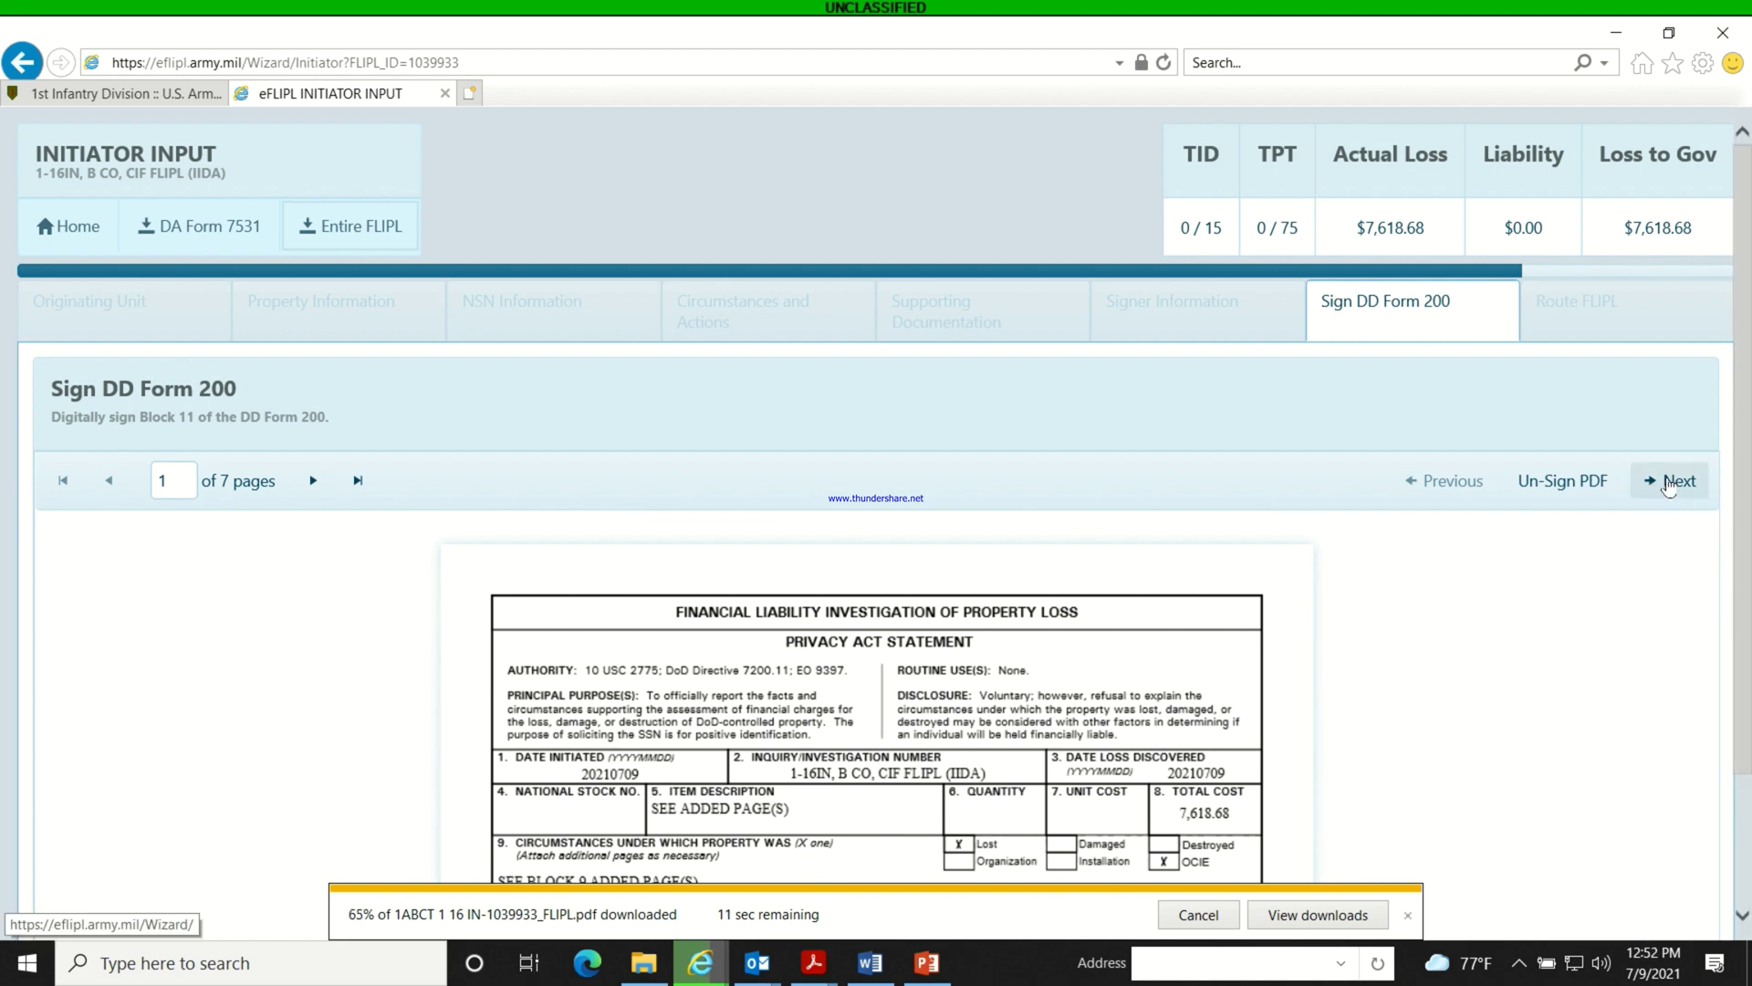
left_click(1669, 483)
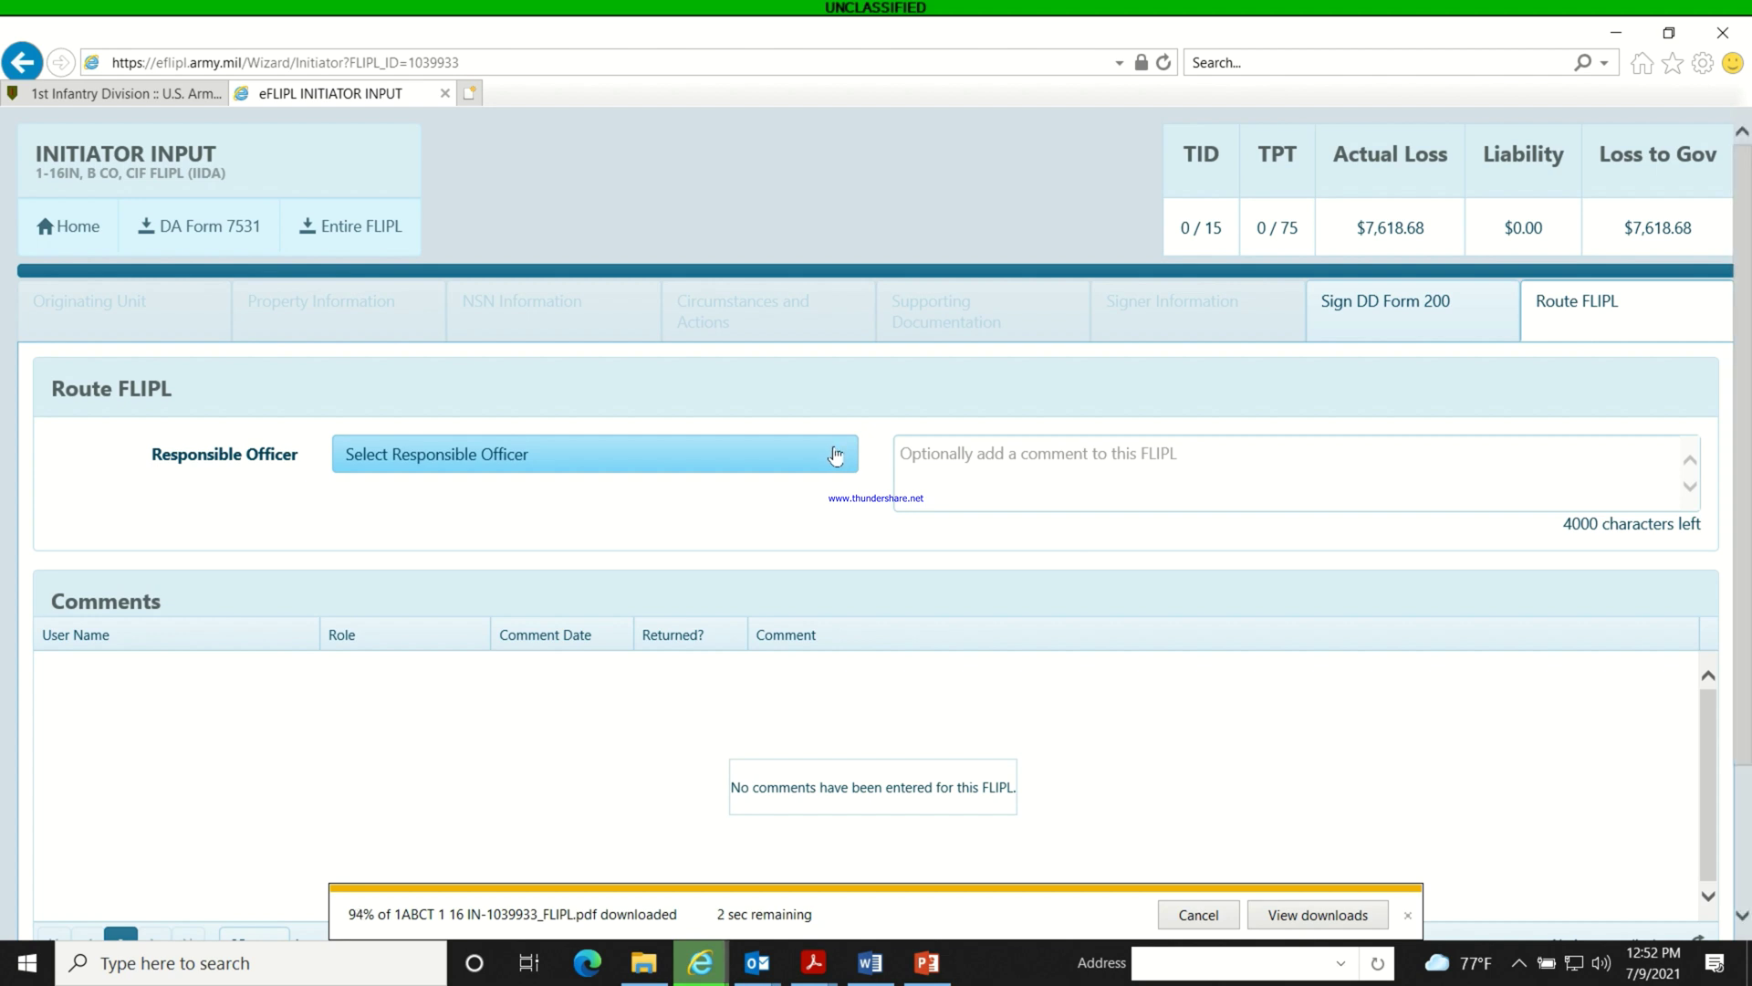
left_click(835, 456)
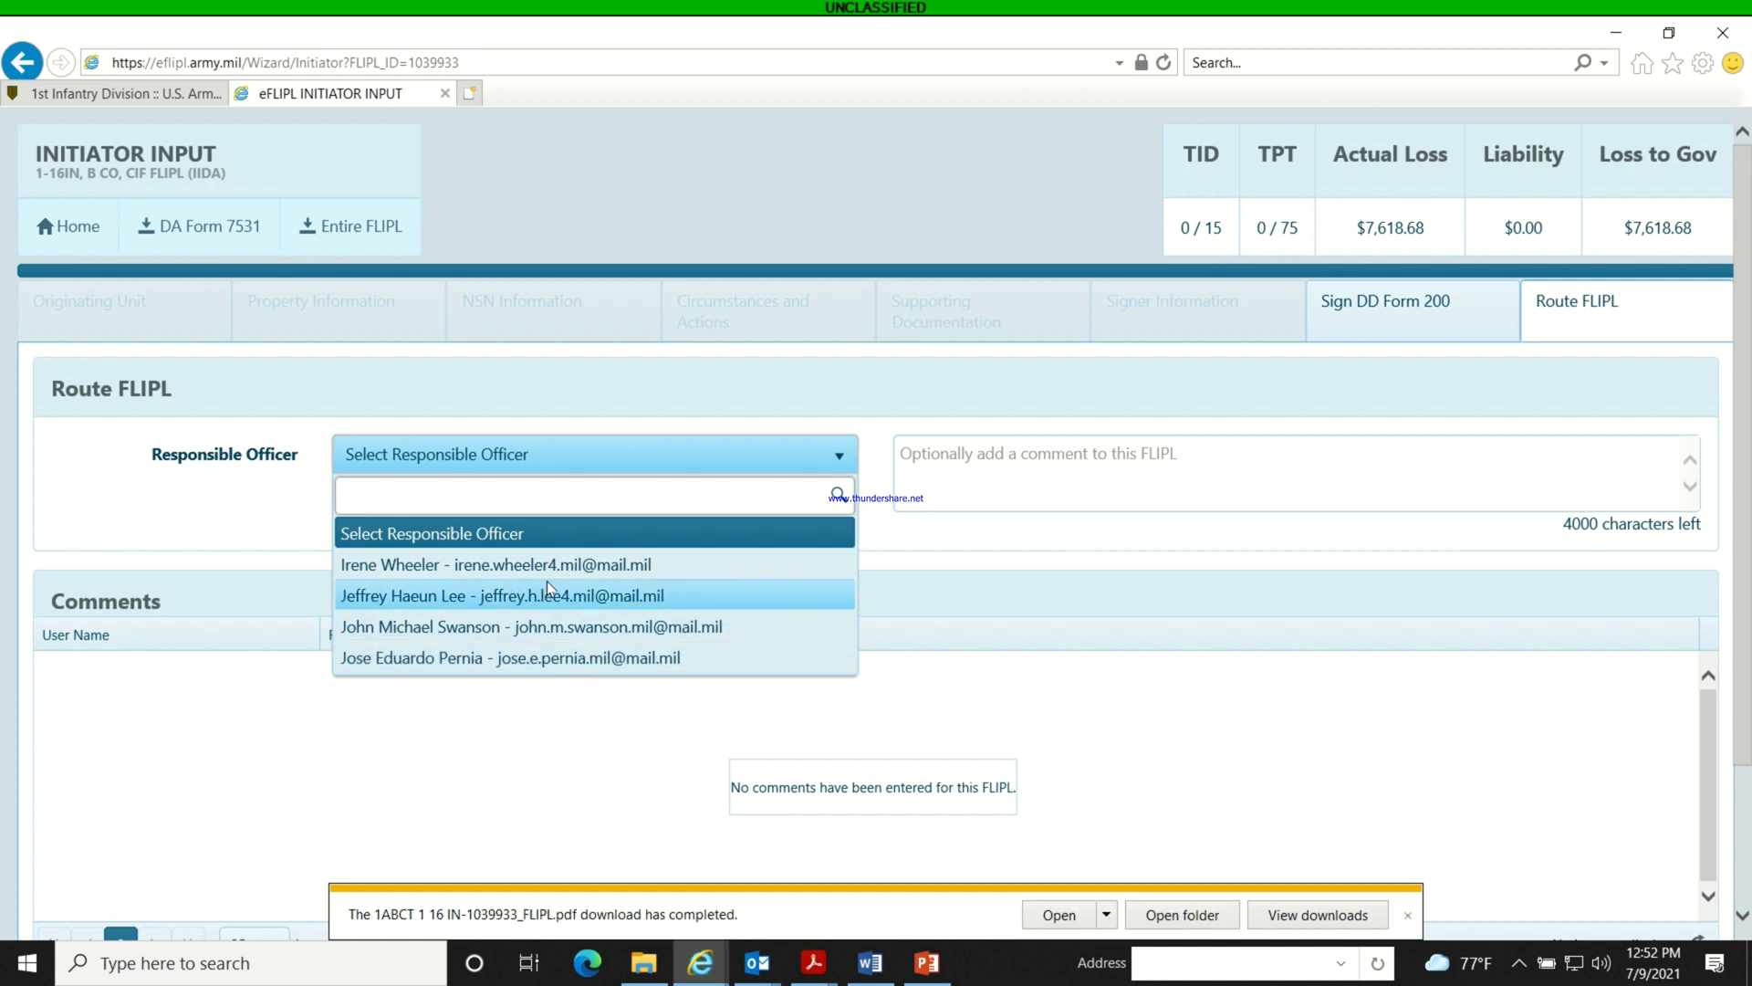
scroll(546, 580, "down", 2)
scroll(531, 585, "down", 1)
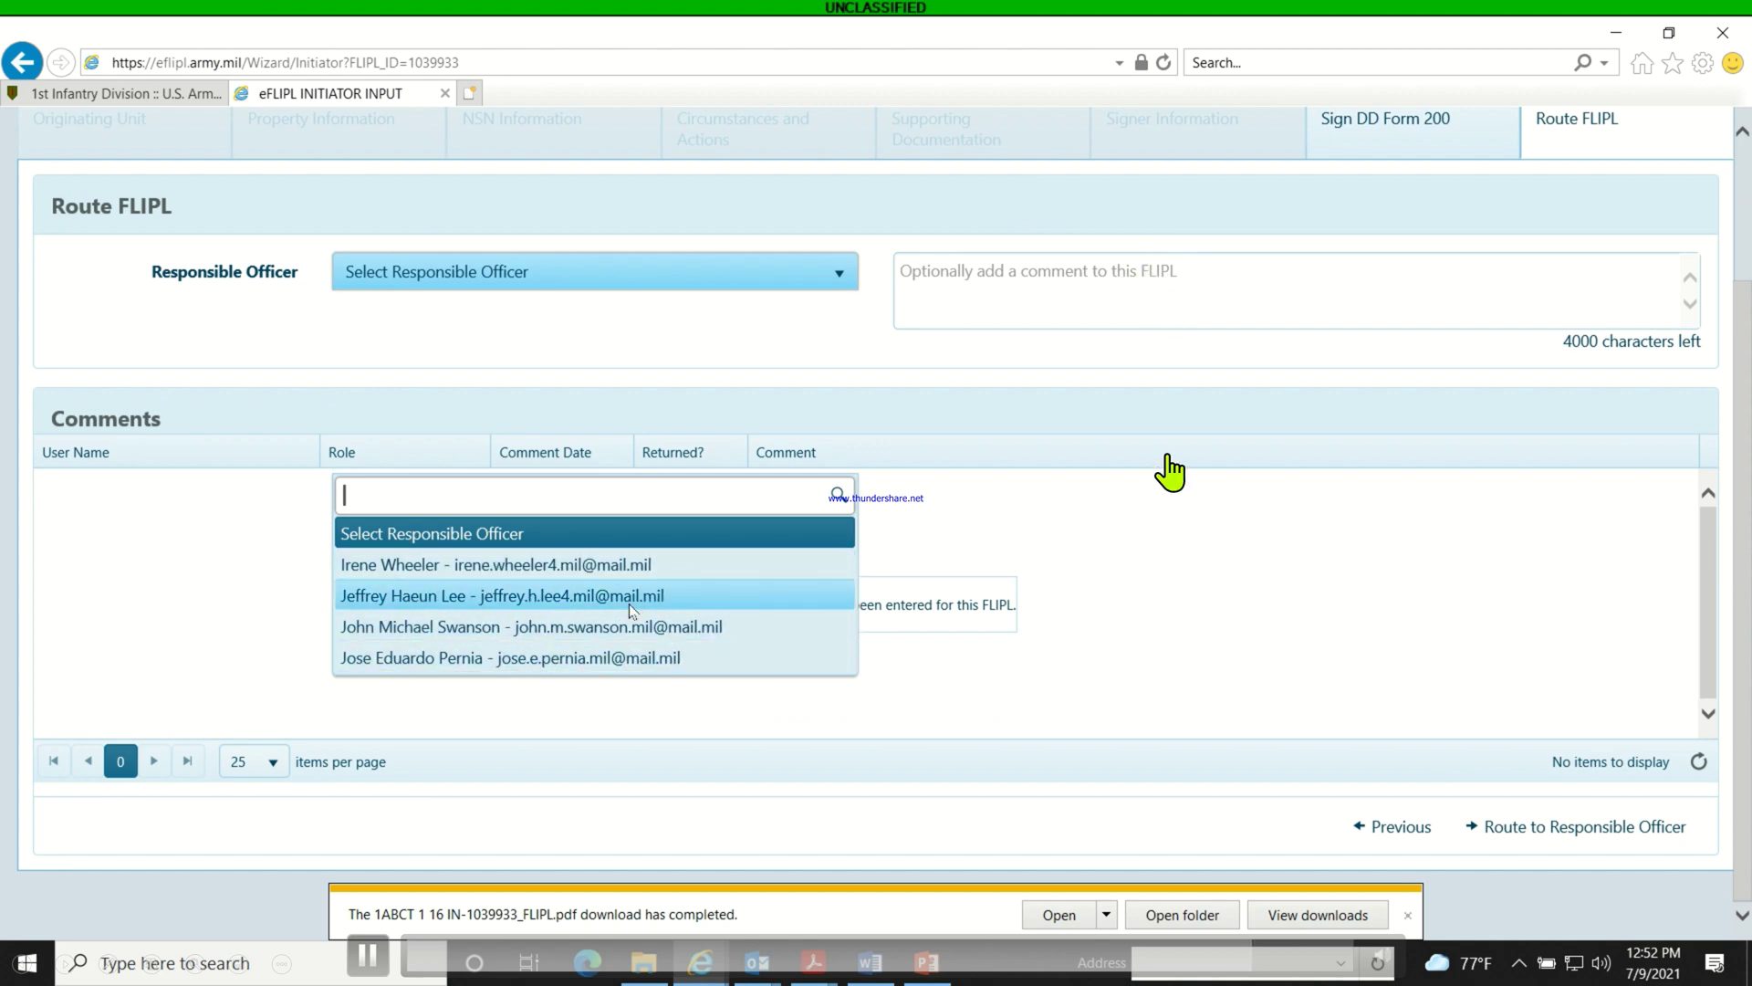
left_click(1365, 755)
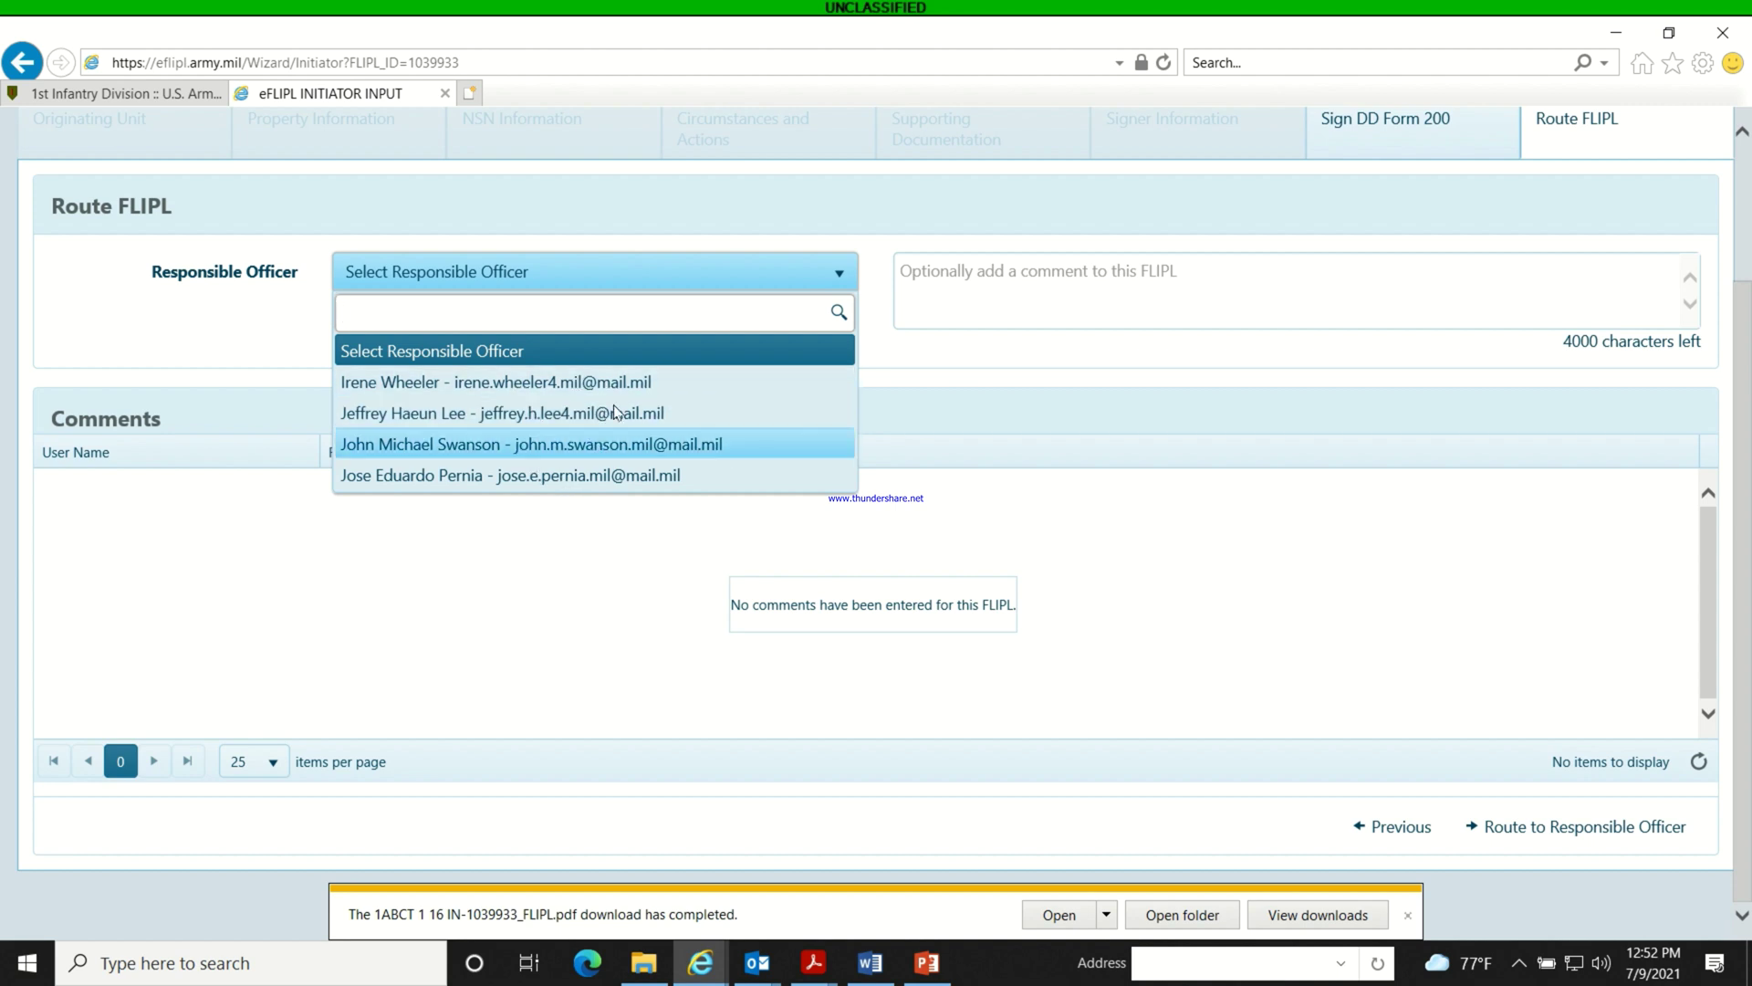
left_click(1387, 585)
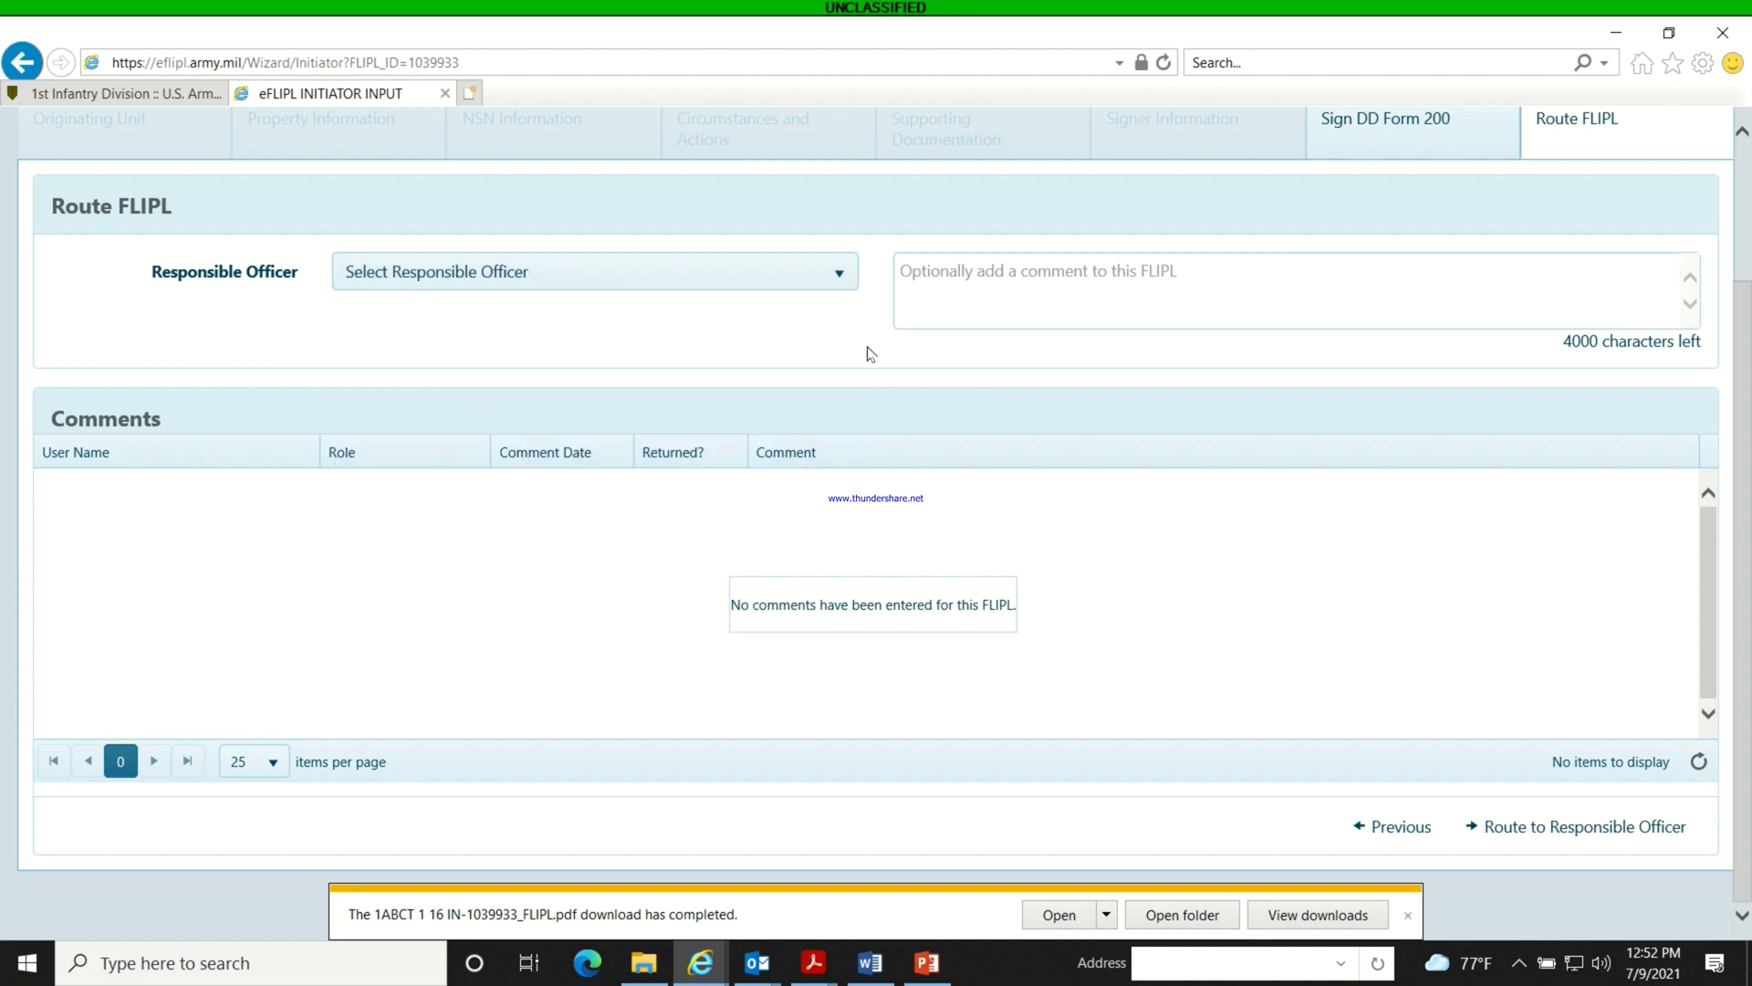
left_click(821, 272)
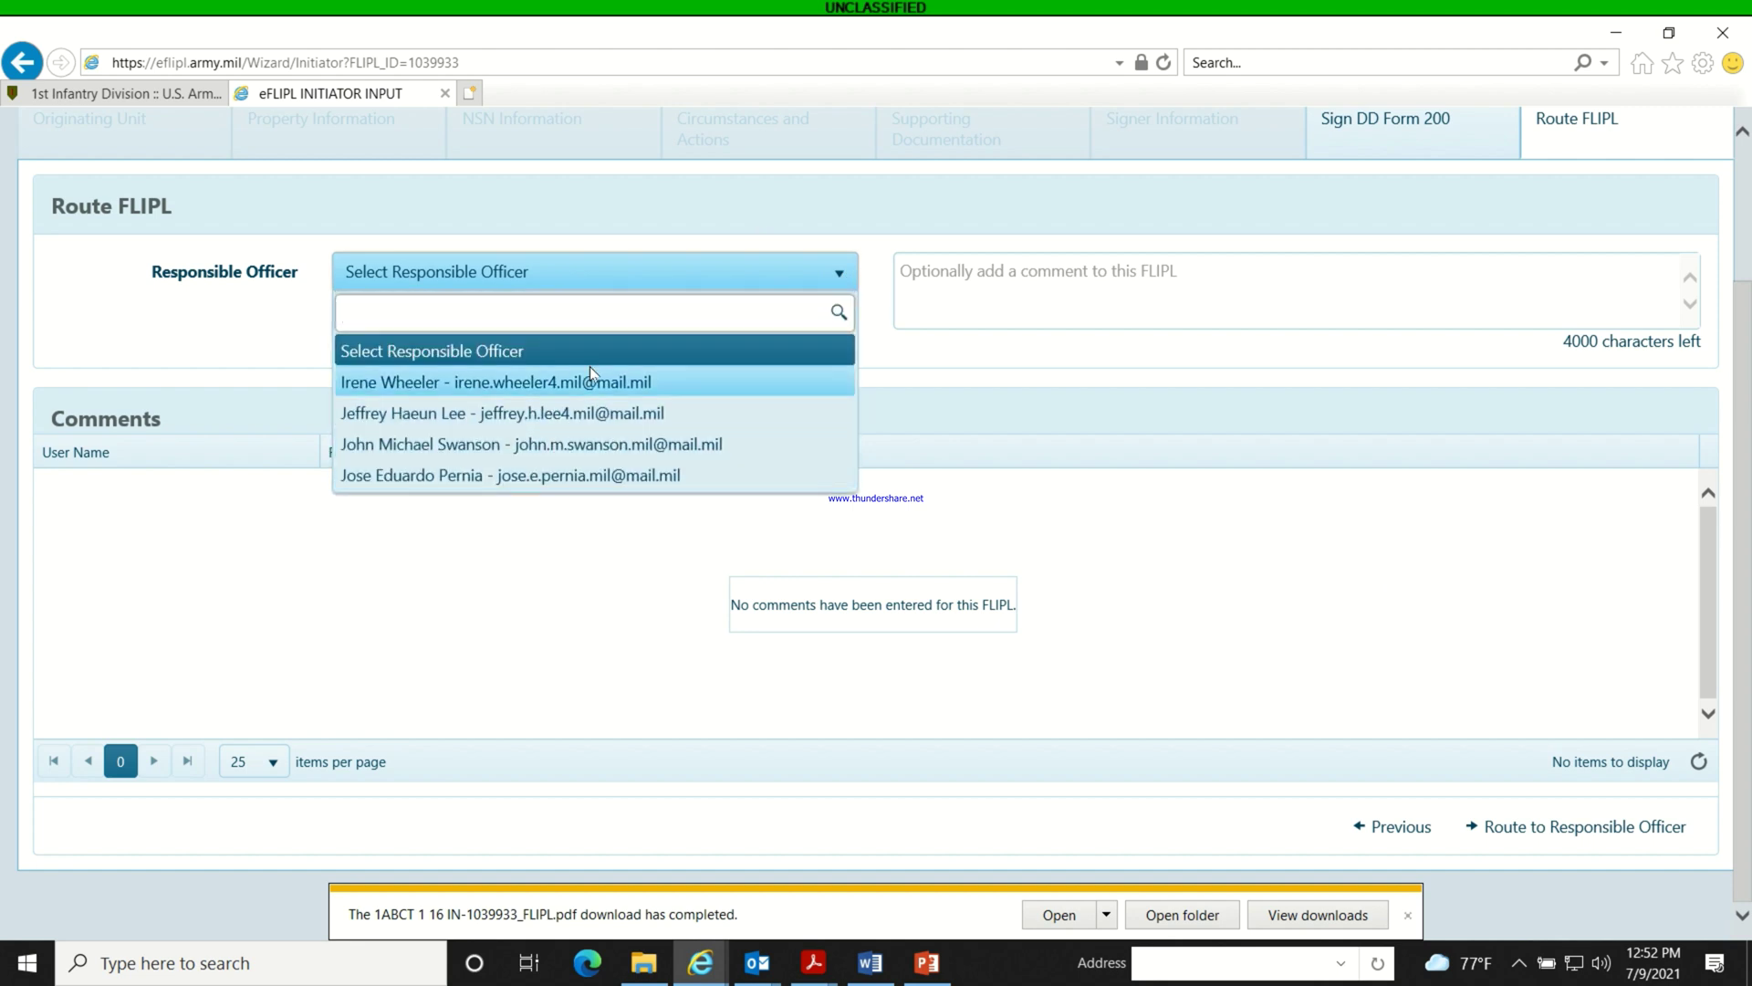
left_click(1250, 598)
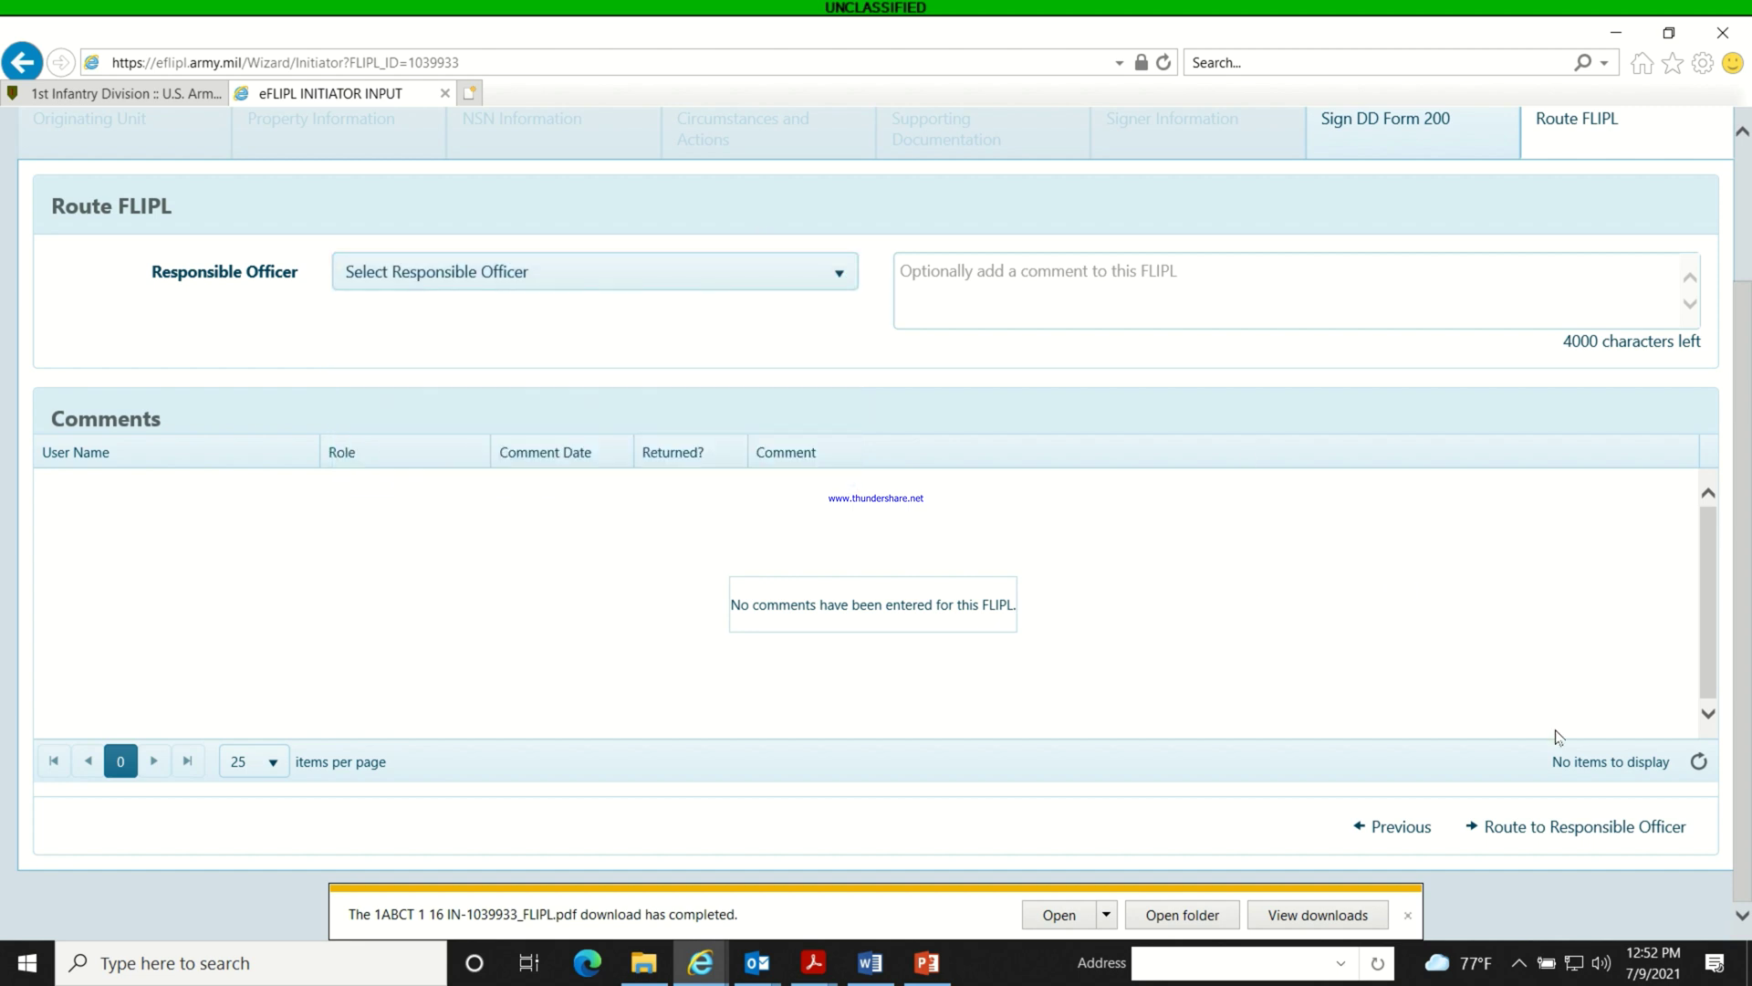
scroll(1552, 731, "up", 3)
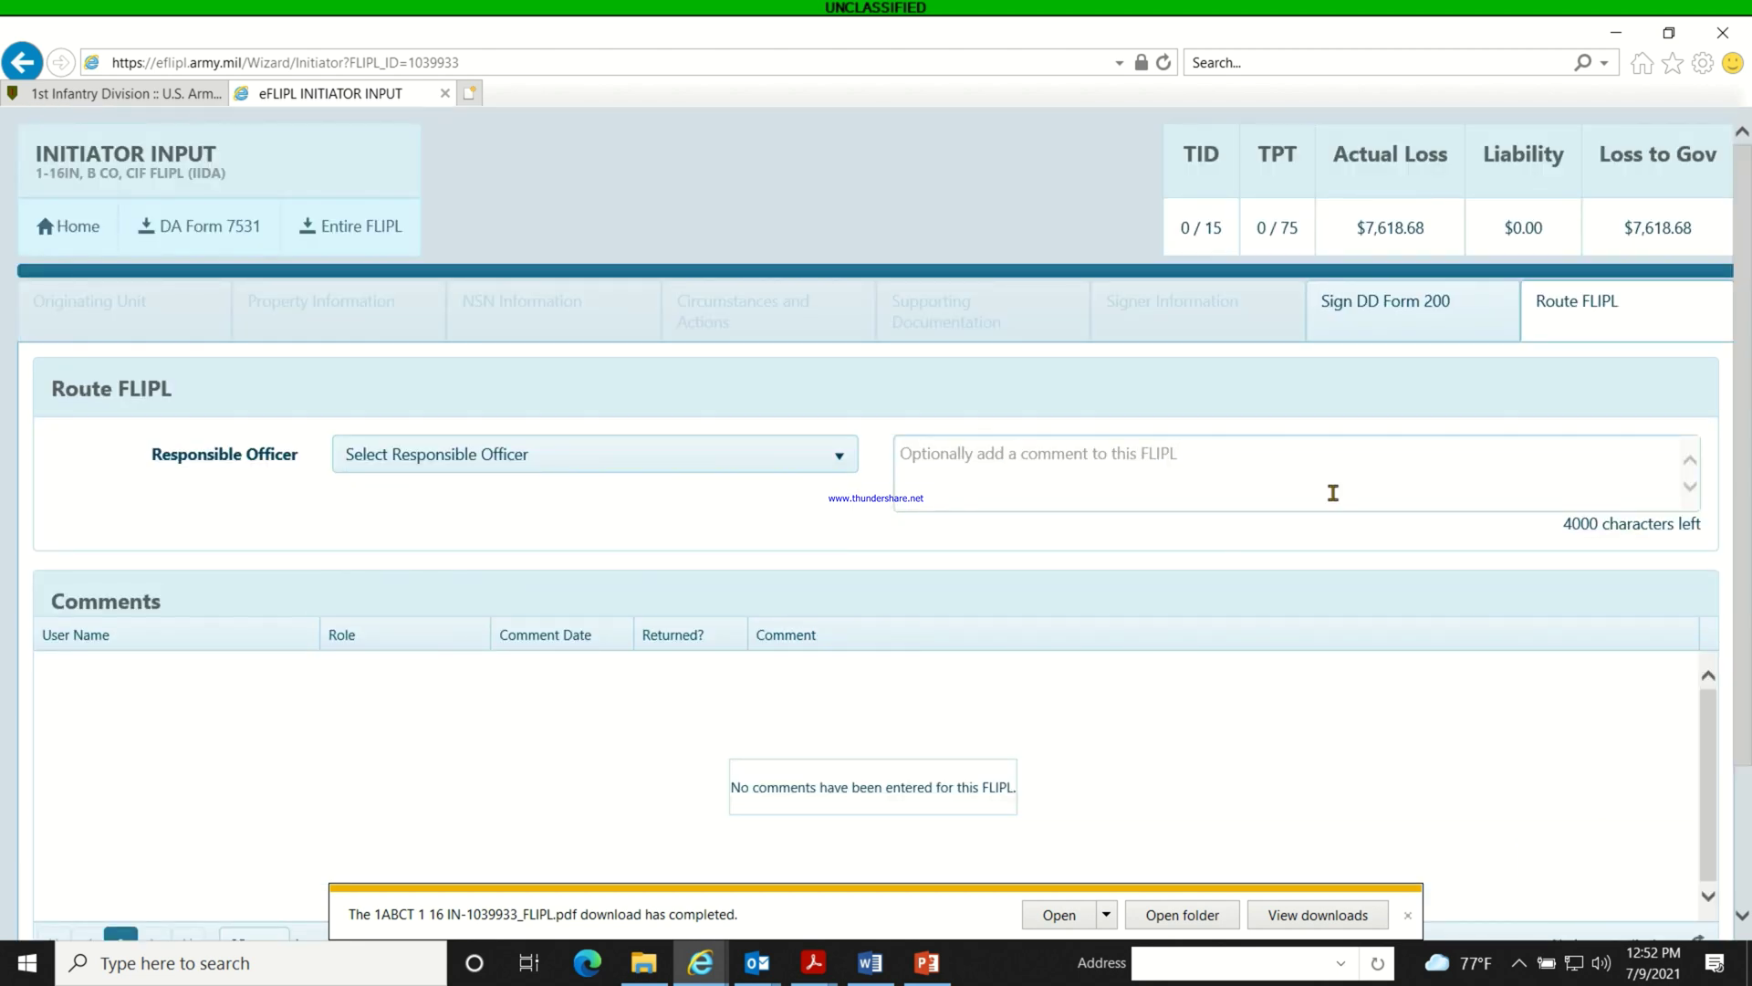
Choose the first officer in the Responsible Officer list and recheck that selection.
left_click(820, 450)
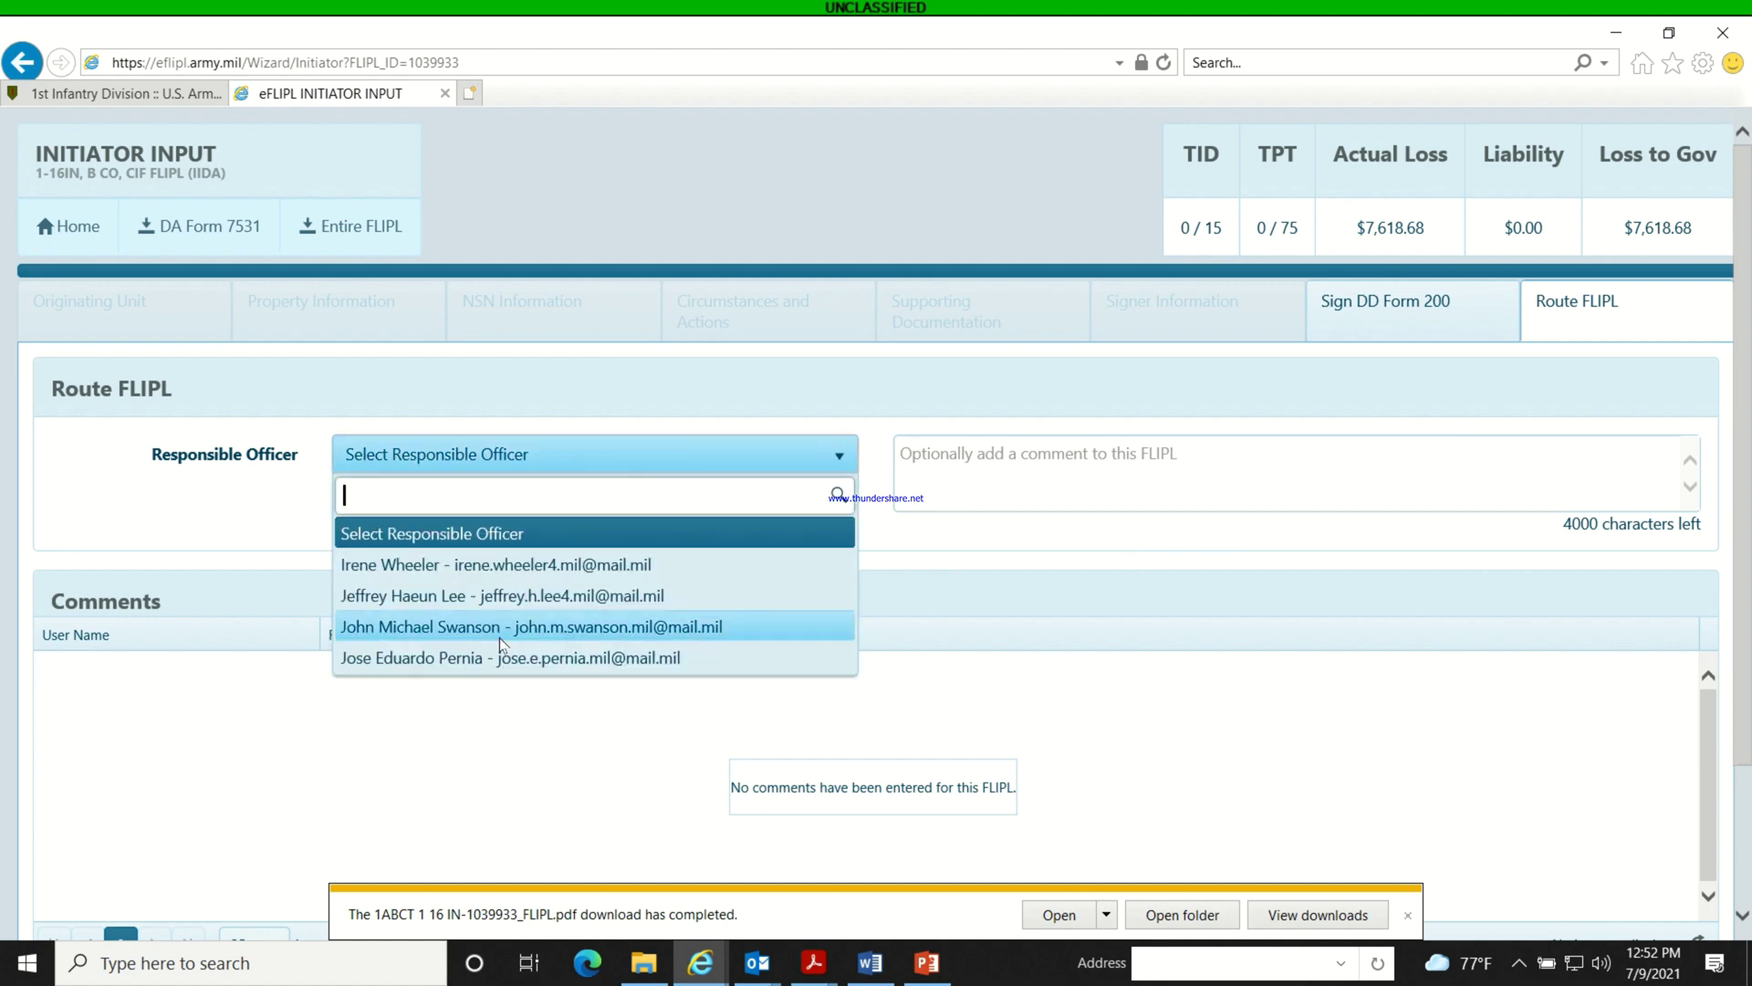
left_click(474, 575)
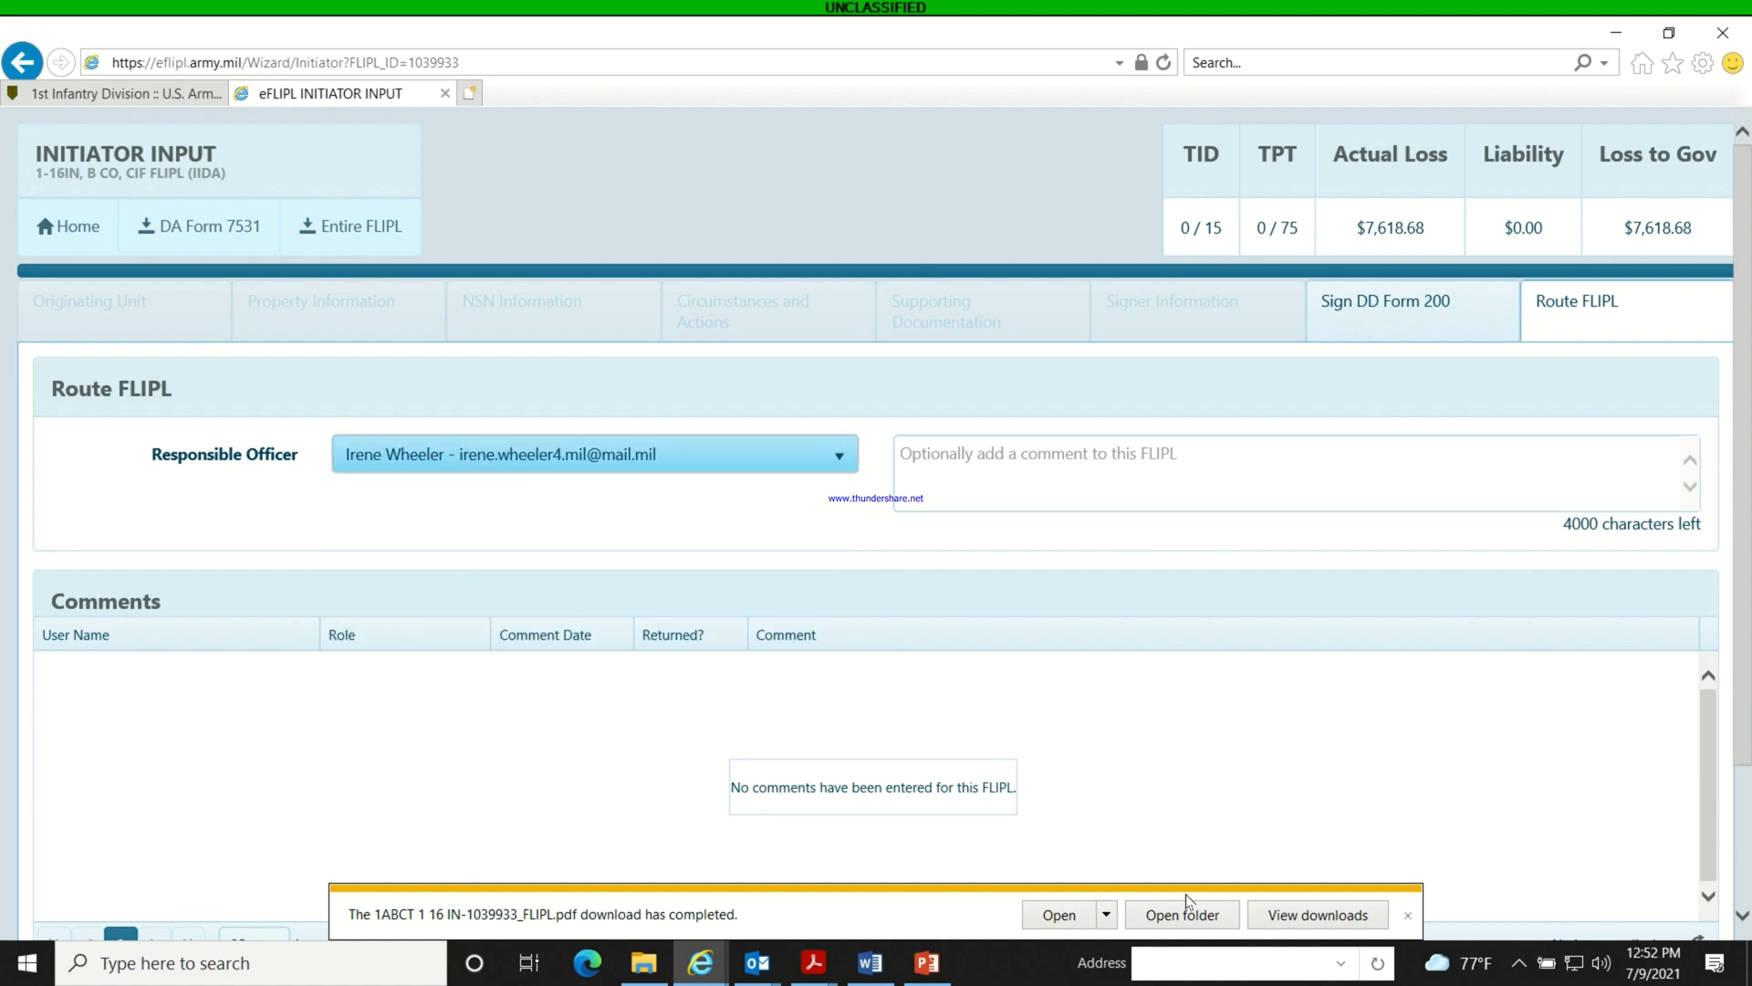
scroll(1522, 762, "down", 3)
scroll(1533, 772, "up", 1)
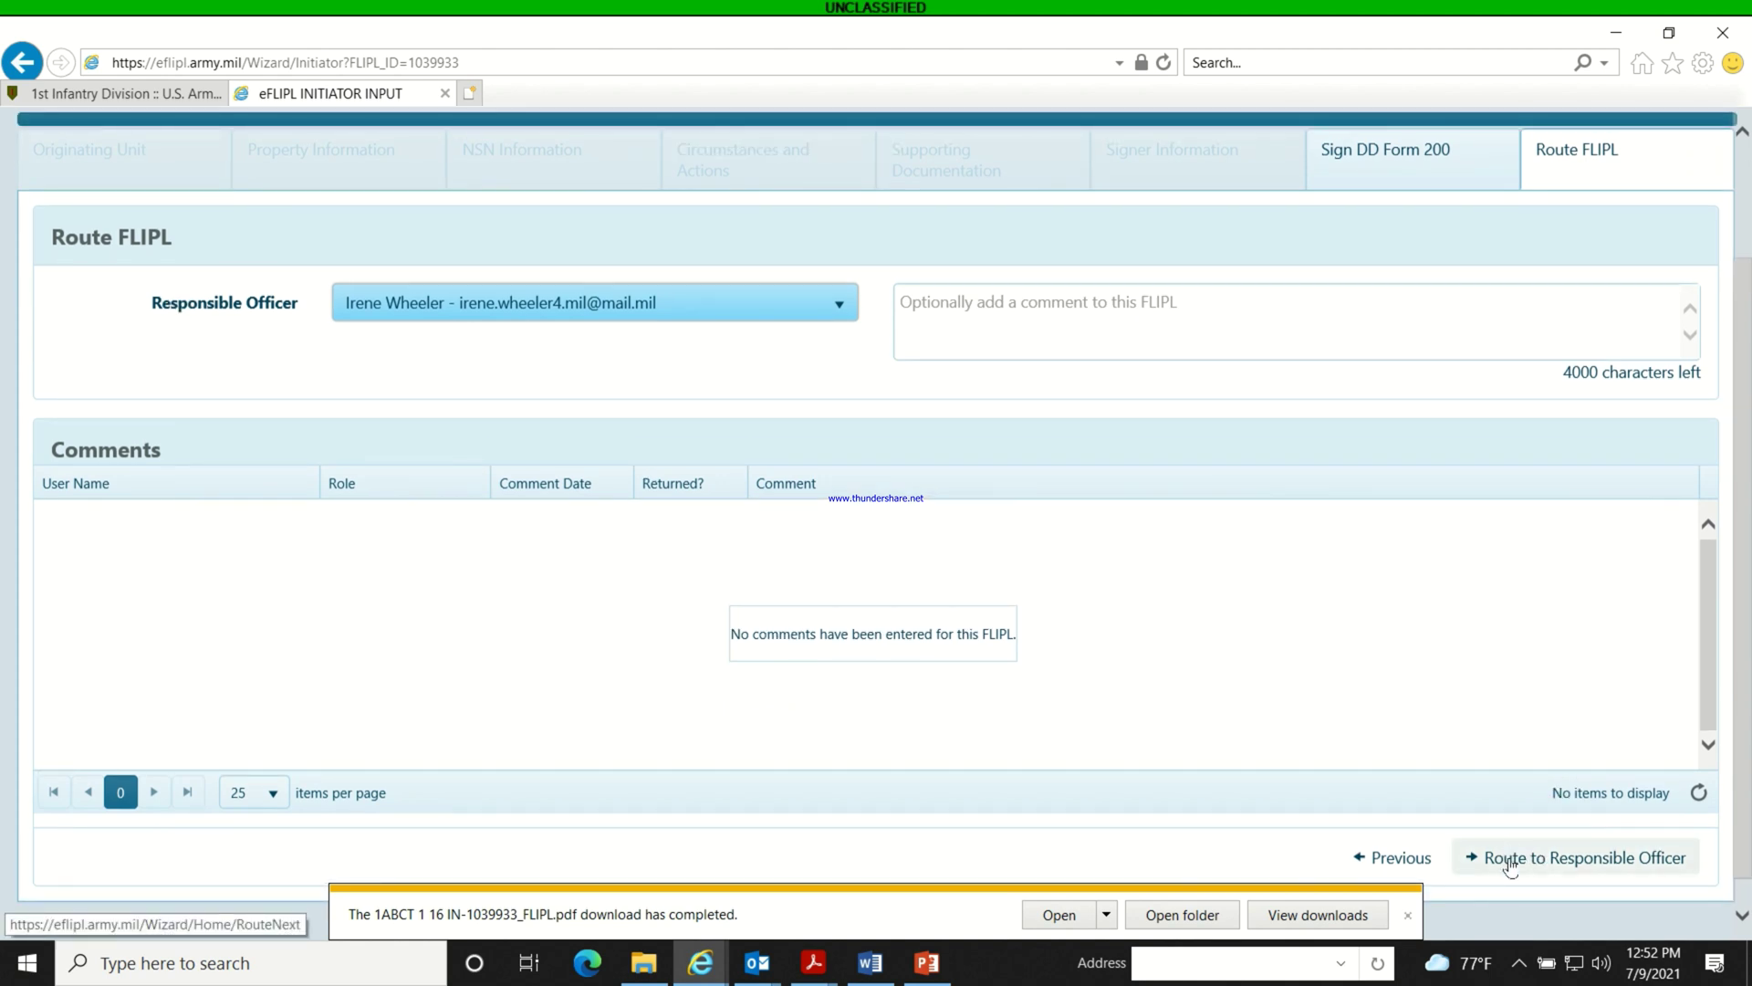
left_click(834, 309)
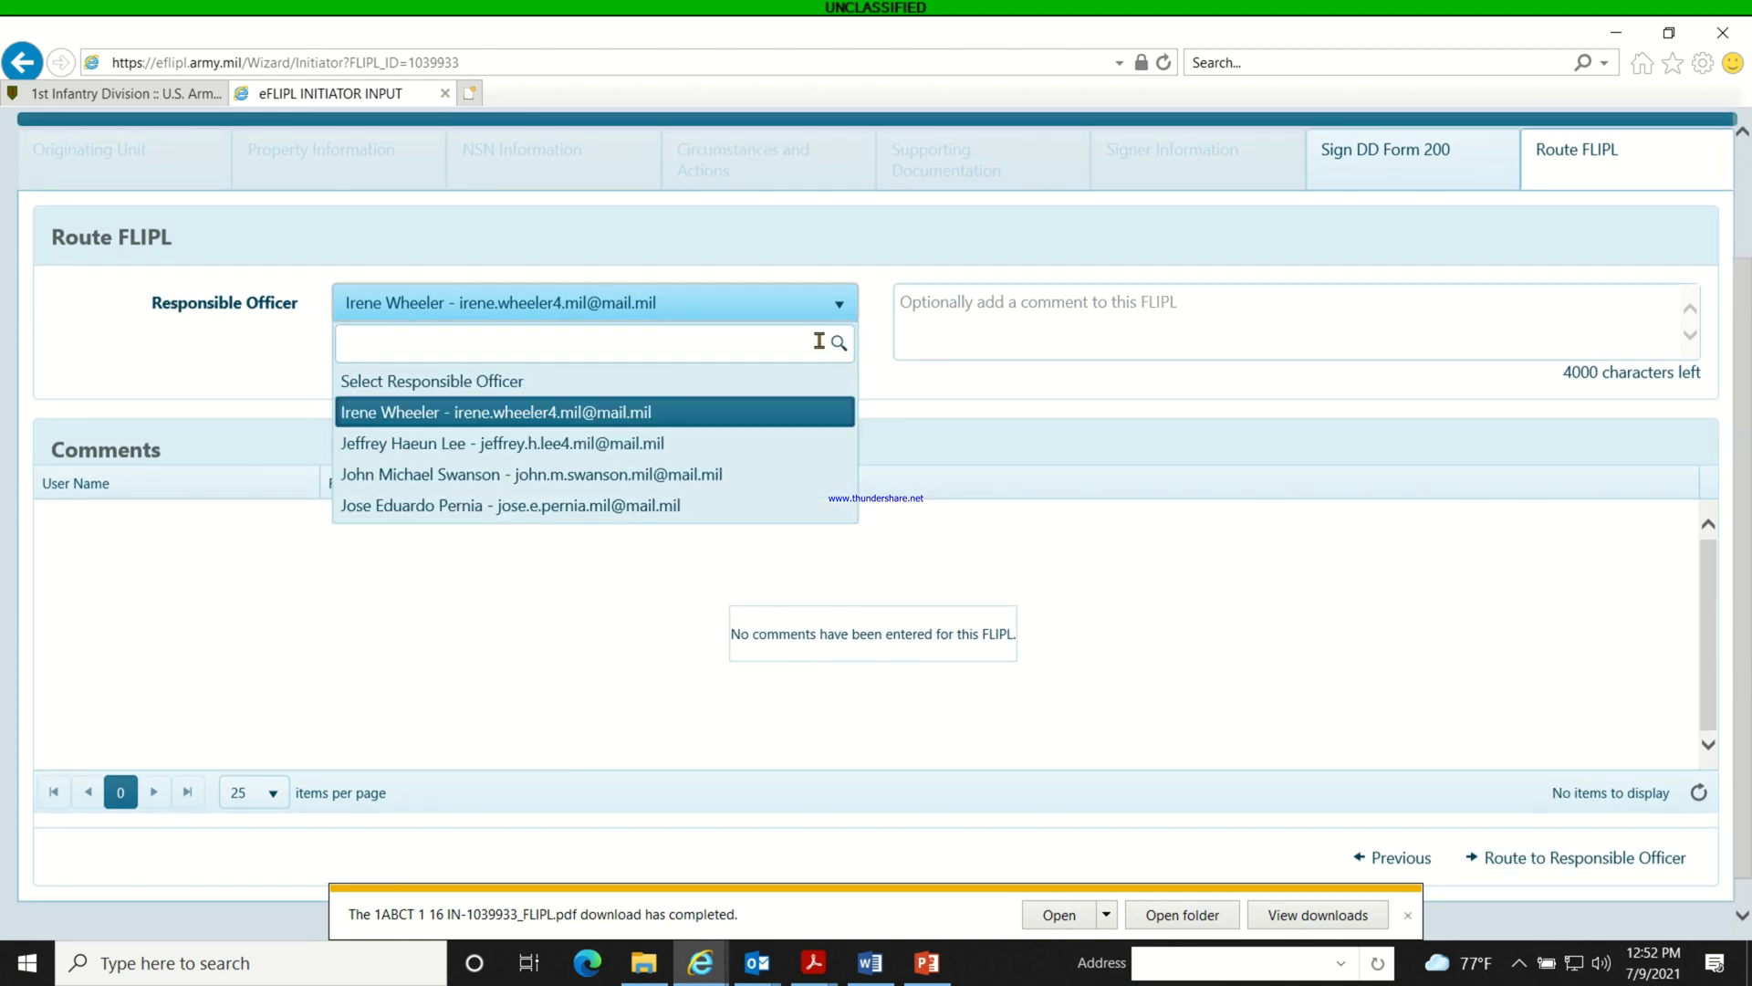
left_click(1129, 420)
left_click(845, 313)
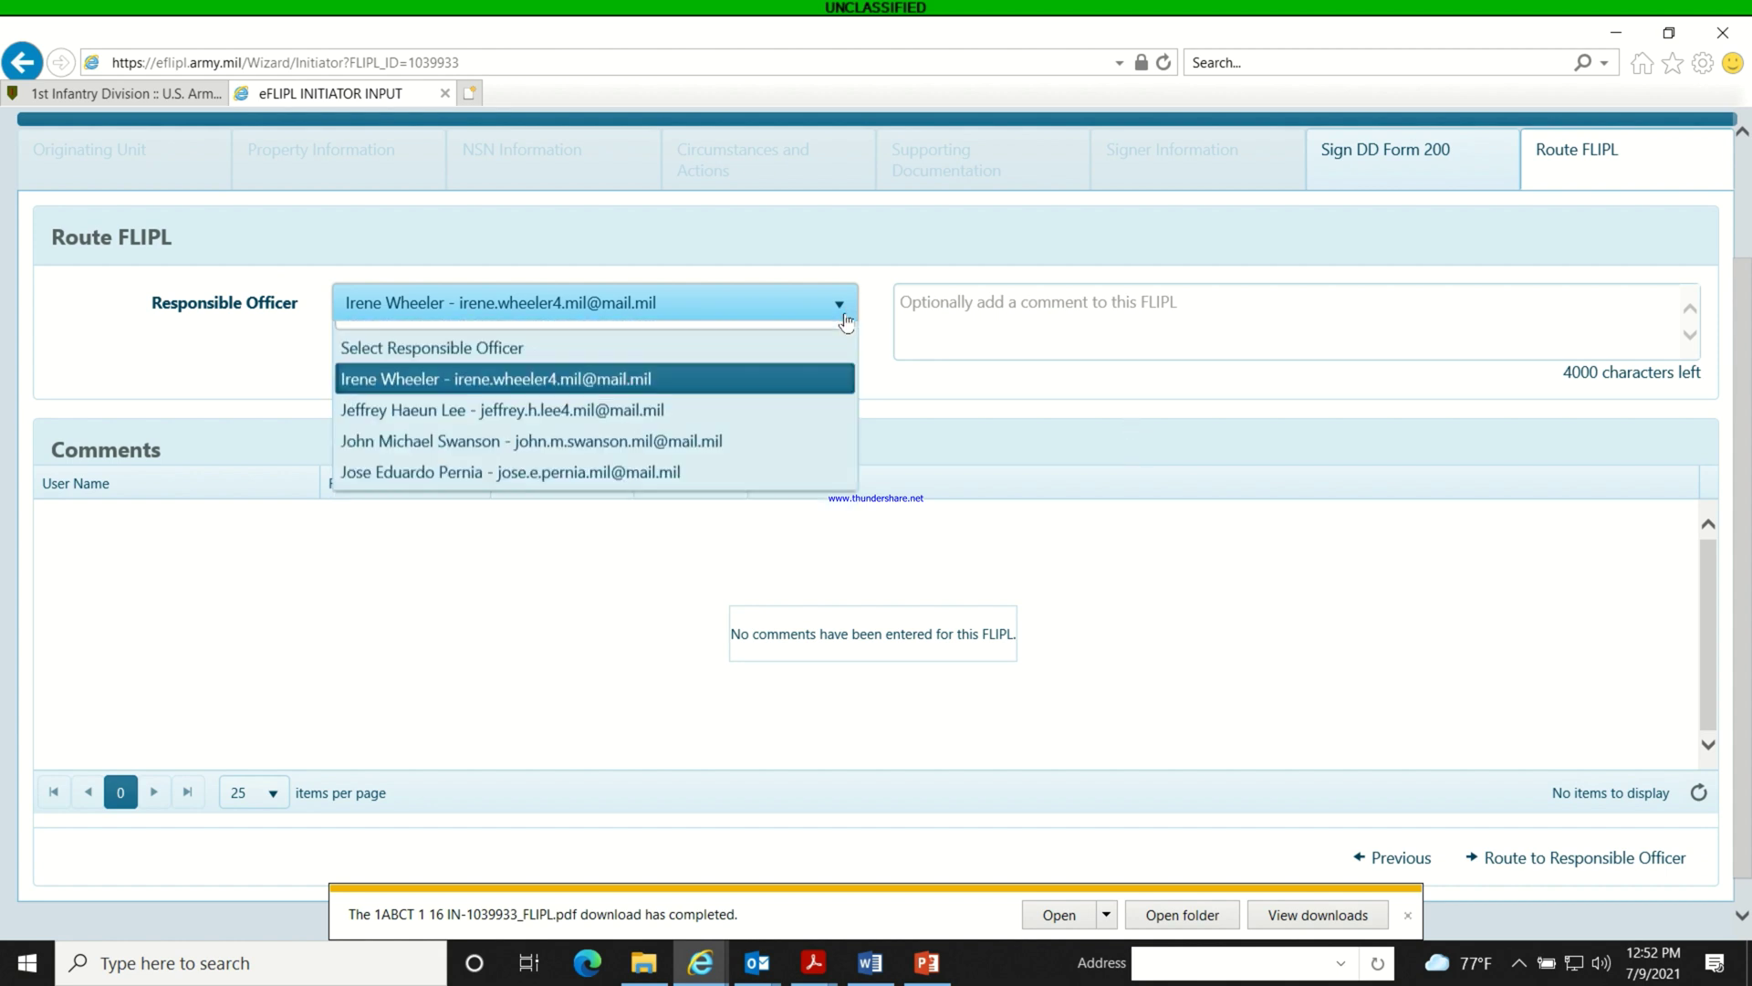
left_click(201, 351)
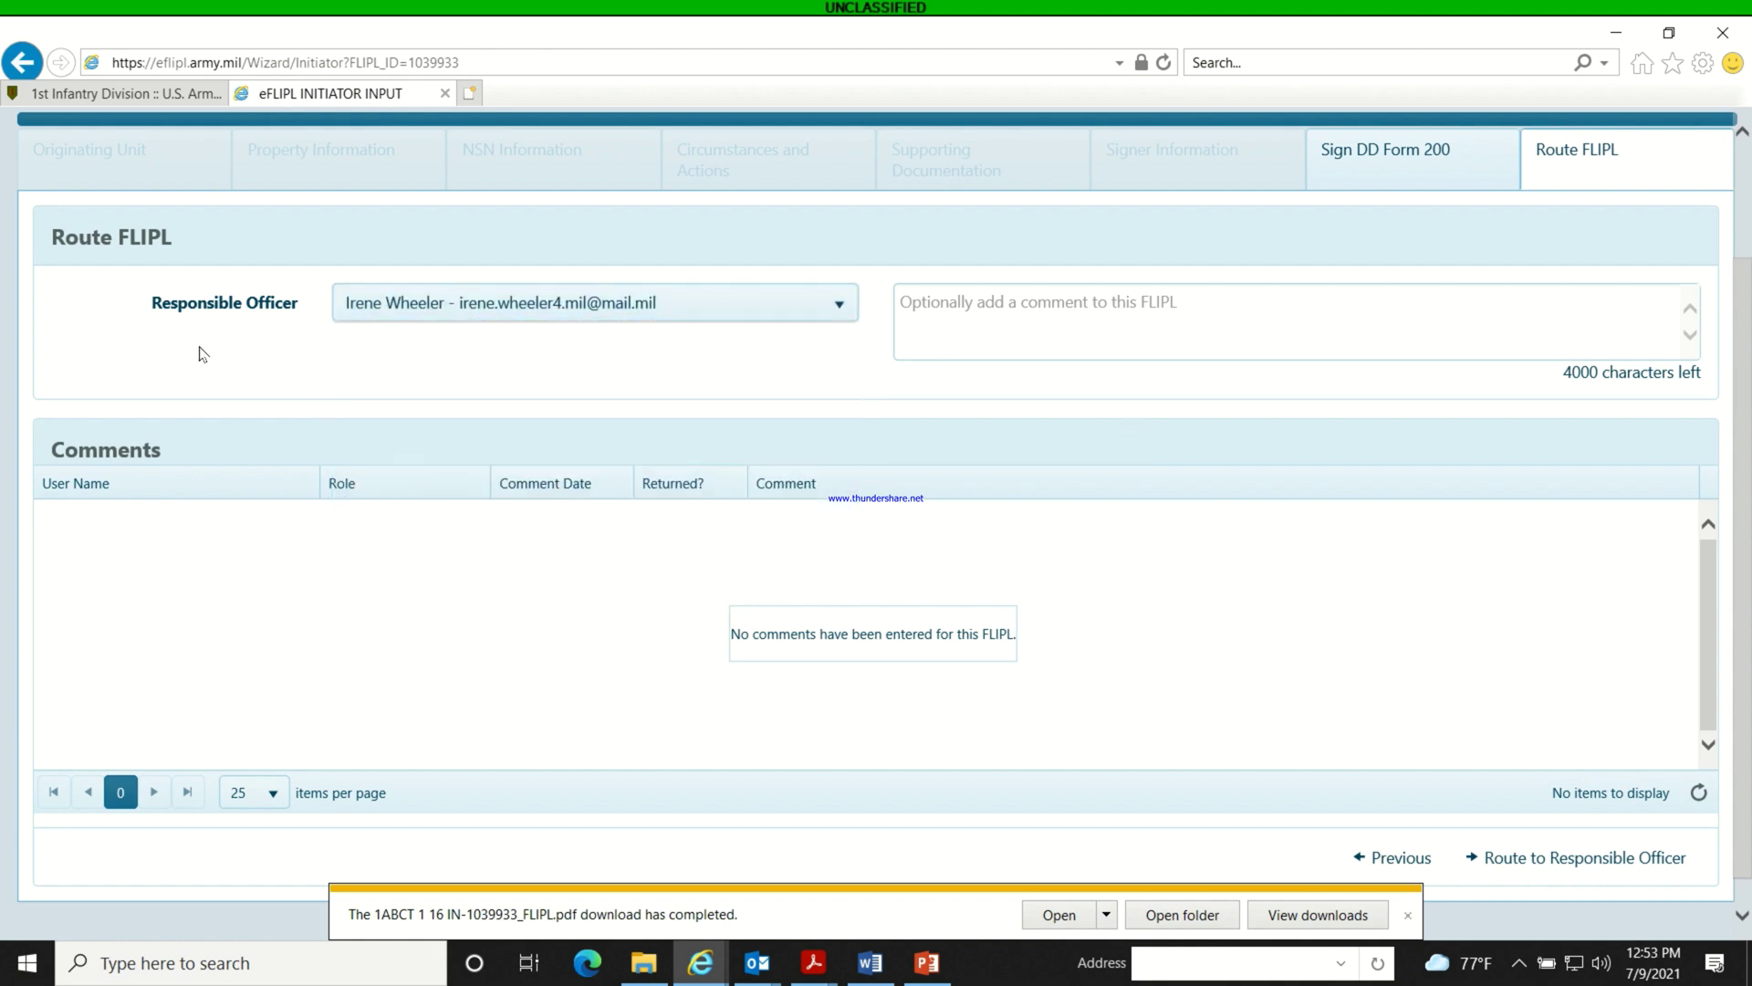